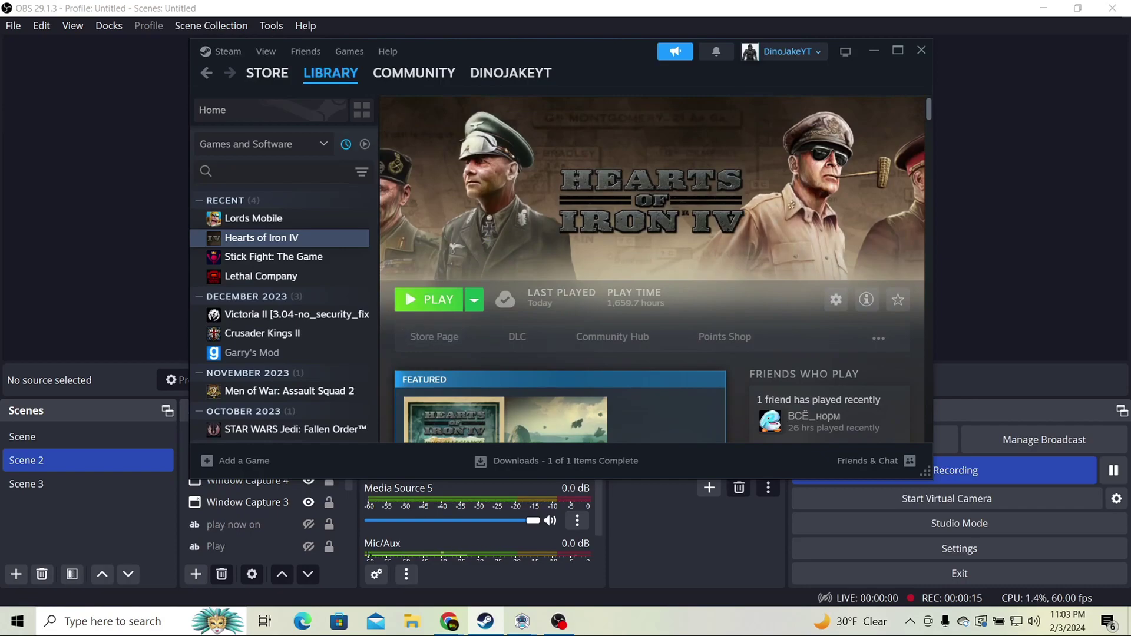
# Launch Hearts of Iron IV with the "Play Hearts of Iron IV" option and check the playsets available in the launcher.
pyautogui.click(430, 300)
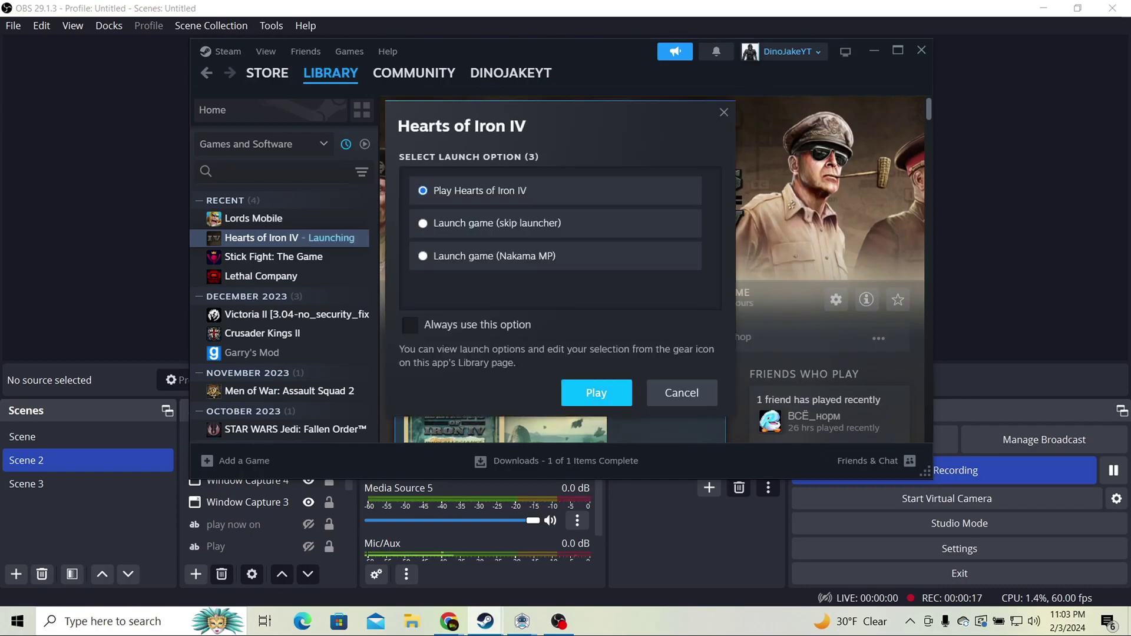
pyautogui.click(596, 393)
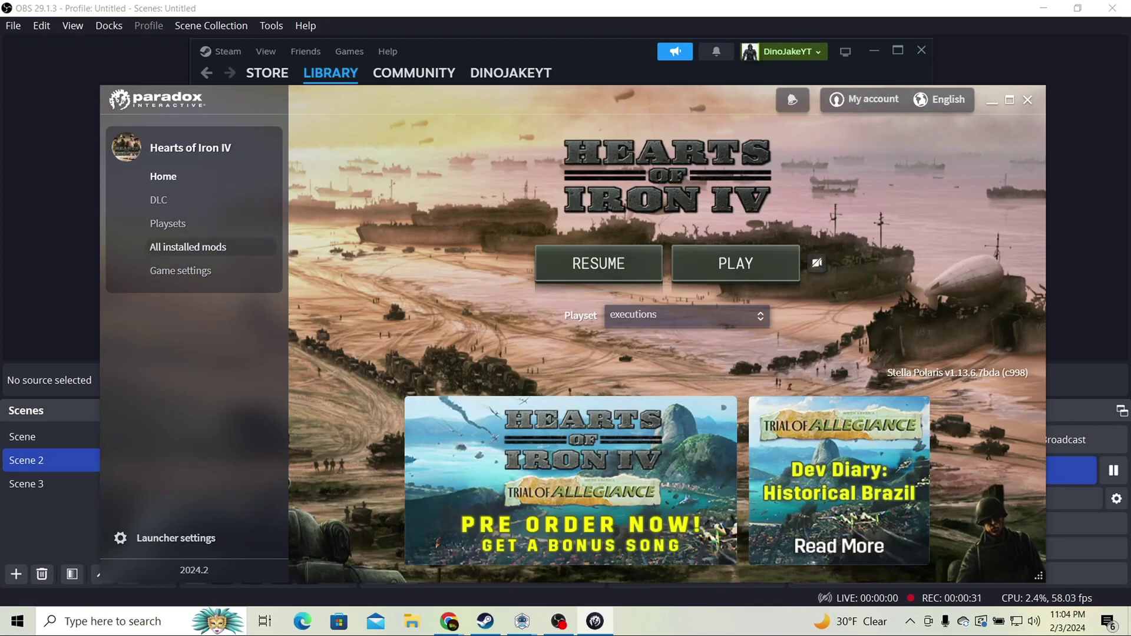
pyautogui.click(686, 317)
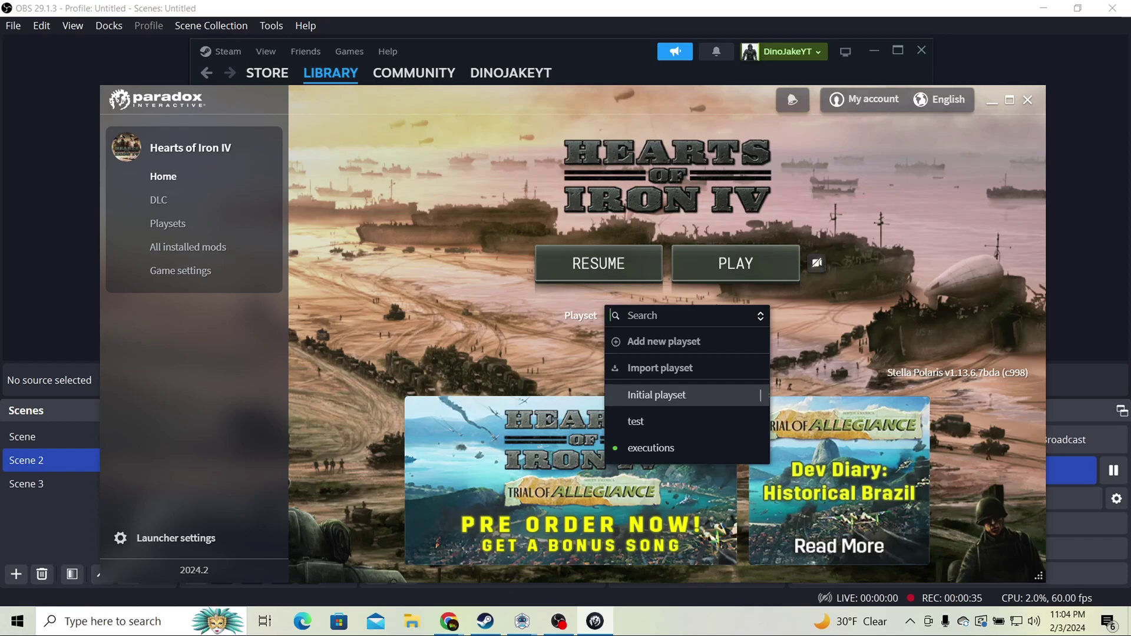
pyautogui.click(530, 365)
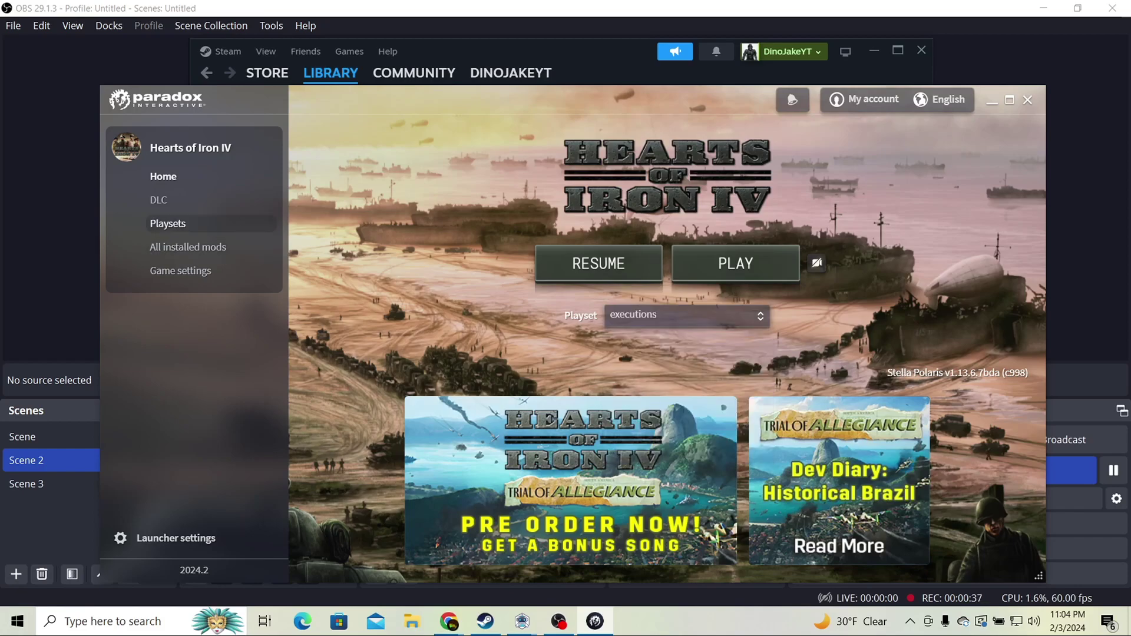
# Start a new mod from the installed mods list, with name "youtub", version 1 and directory mod/youtub.
pyautogui.click(188, 248)
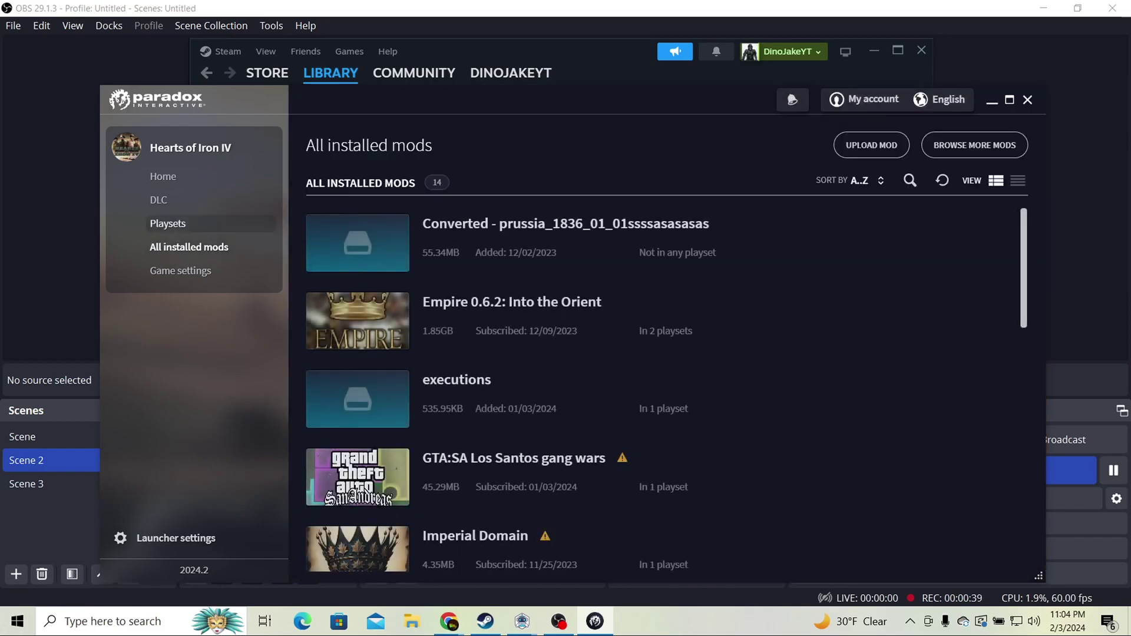
pyautogui.scroll(-11, 660, 318)
pyautogui.scroll(7, 665, 389)
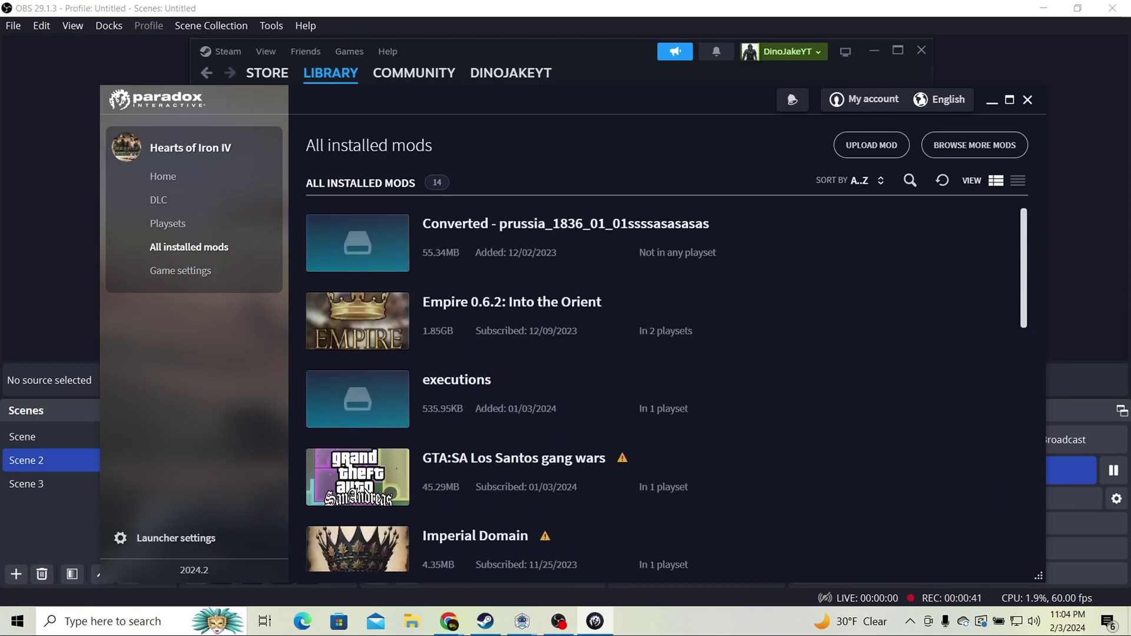
pyautogui.click(871, 145)
pyautogui.click(676, 307)
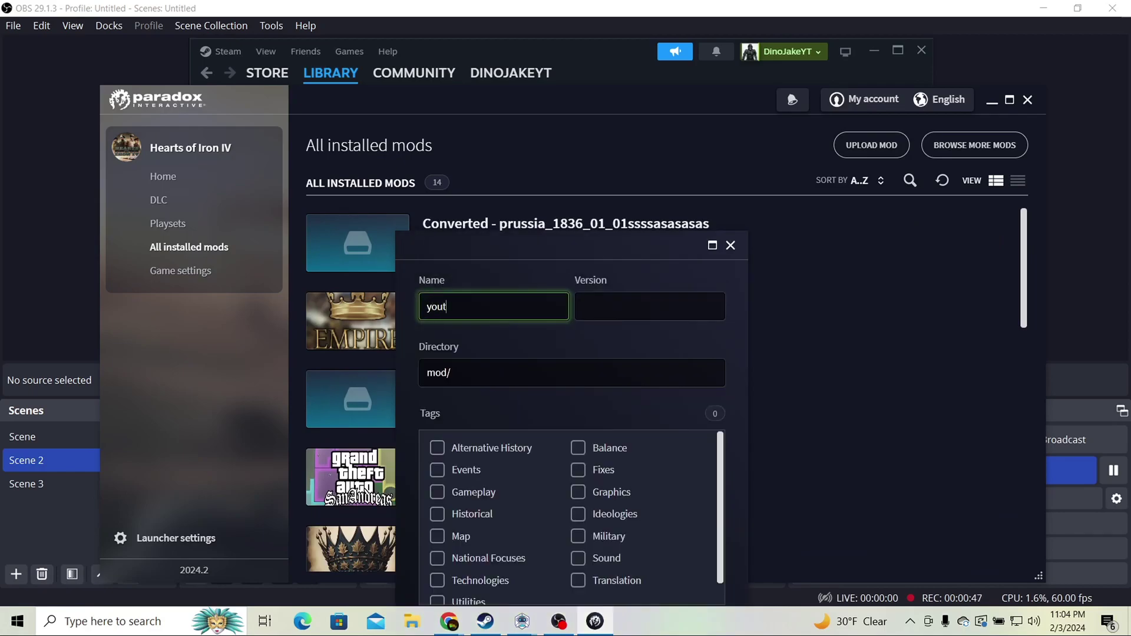
pyautogui.press('Tab')
pyautogui.write('e')
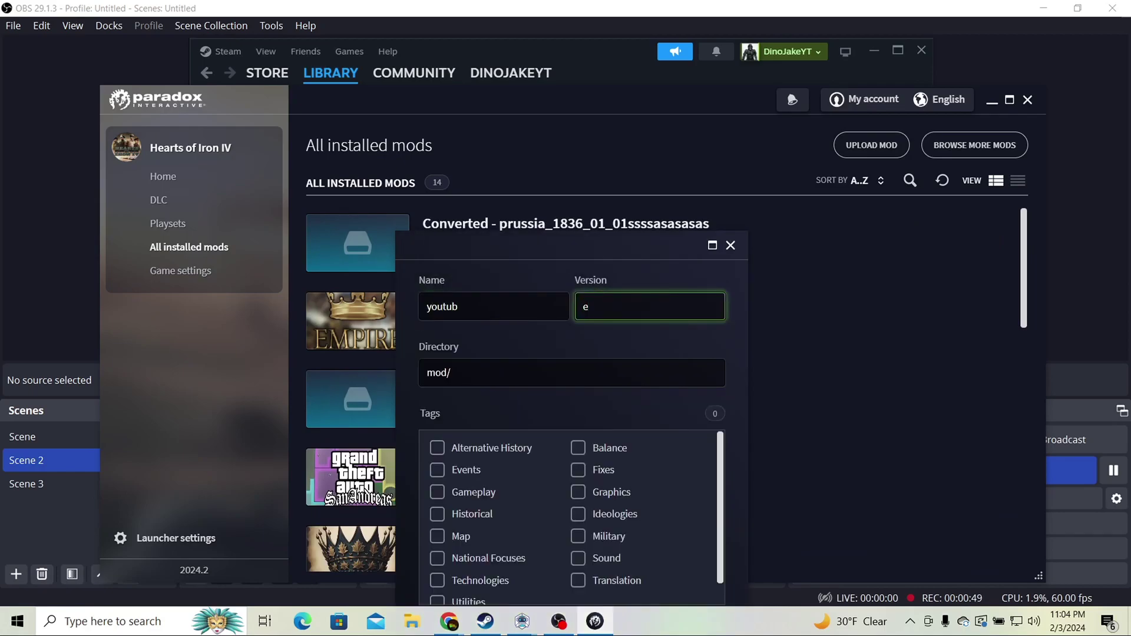
pyautogui.press('Tab')
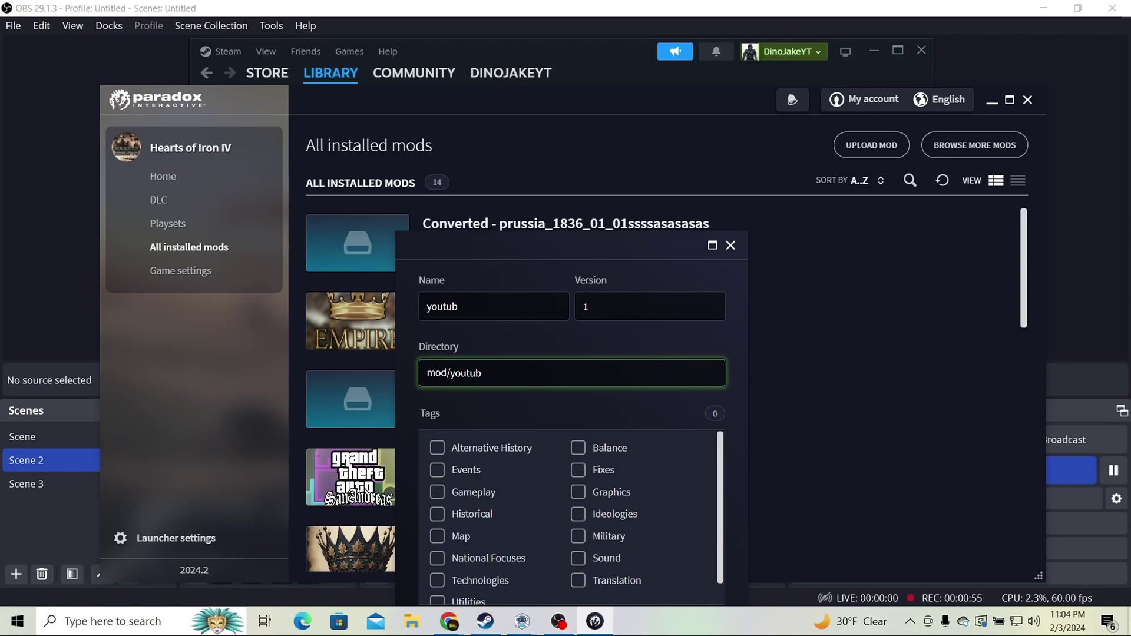
# Tag the new mod as Alternative History, create it, and close the upload form without uploading.
pyautogui.click(437, 447)
pyautogui.scroll(-1, 571, 512)
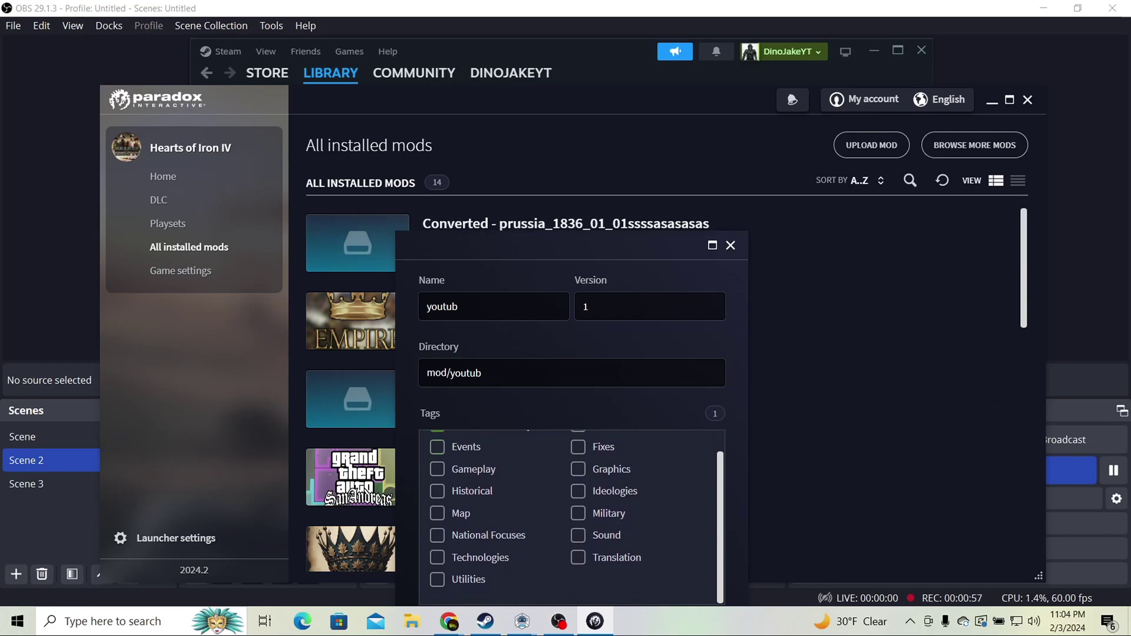
pyautogui.moveTo(560, 245); pyautogui.dragTo(549, 106)
pyautogui.click(678, 497)
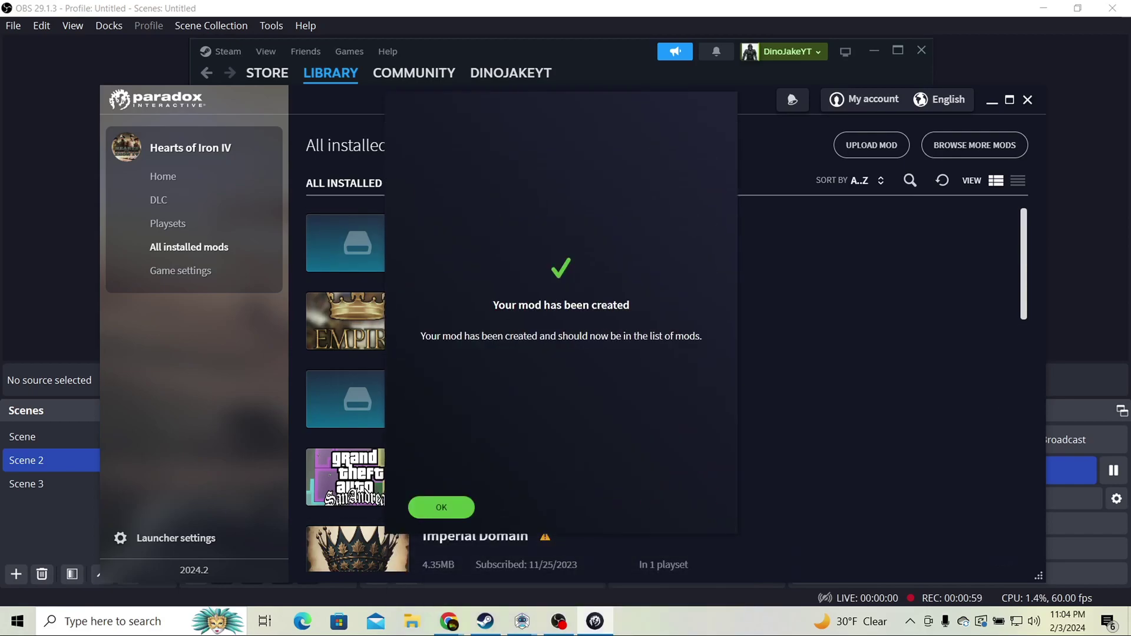
pyautogui.click(441, 507)
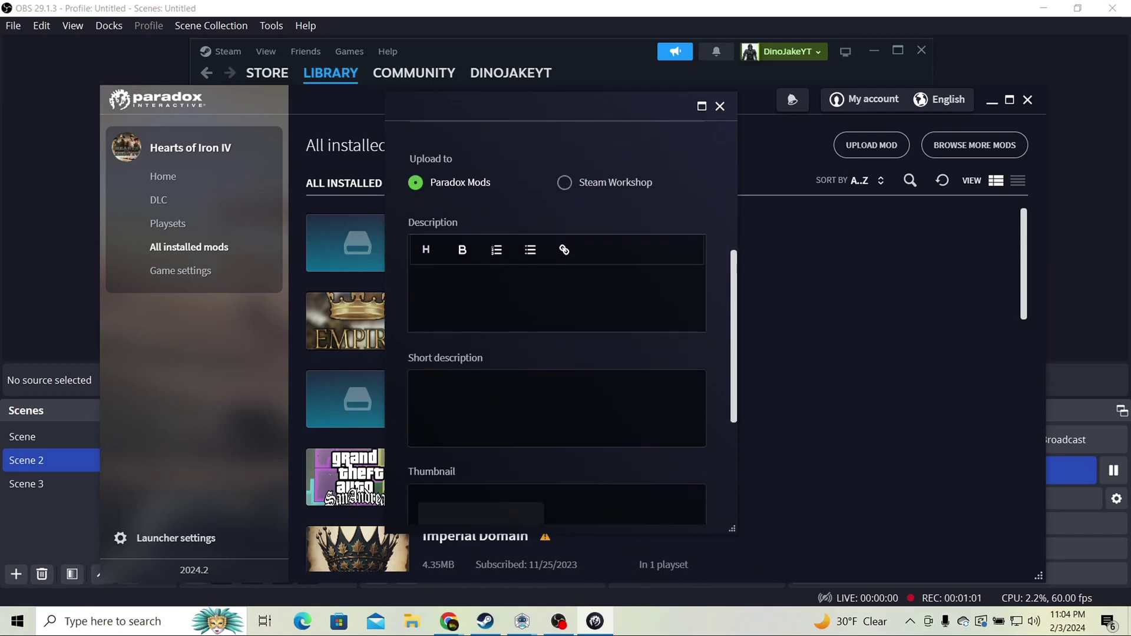
pyautogui.click(720, 107)
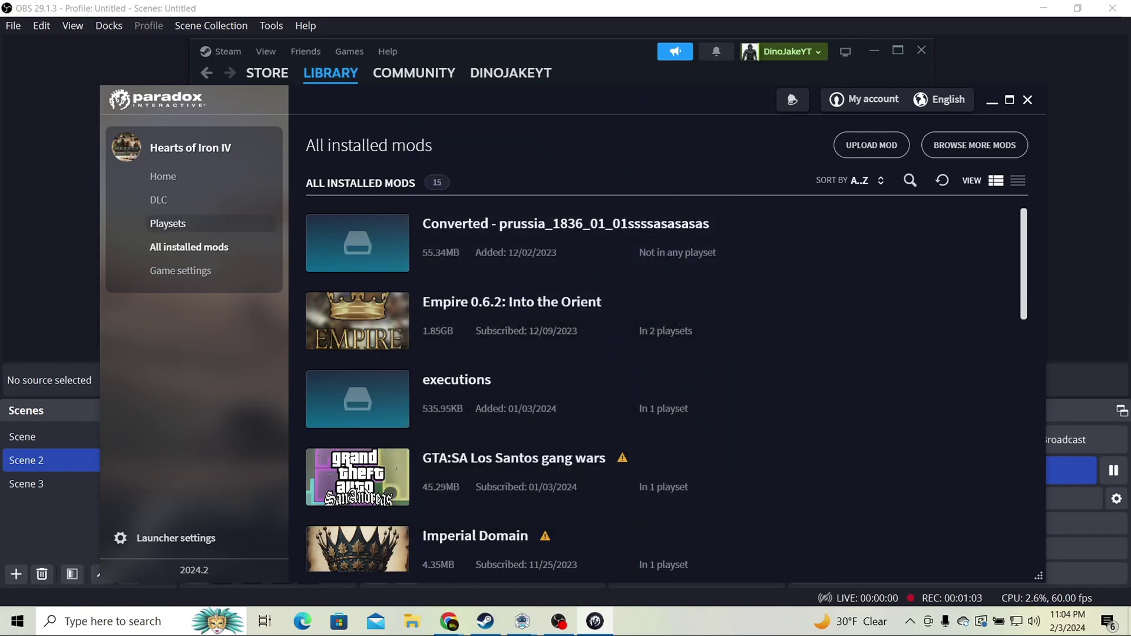
# Disable the Revamp Alternate Reality mod in the executions playset.
pyautogui.click(169, 224)
pyautogui.click(967, 198)
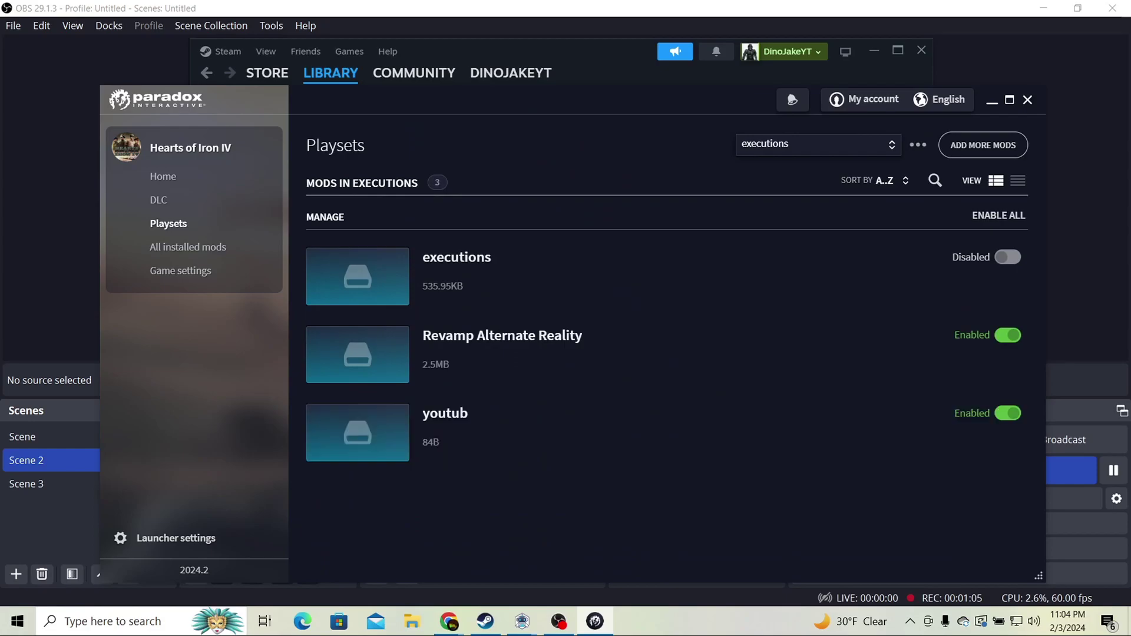
pyautogui.click(1007, 334)
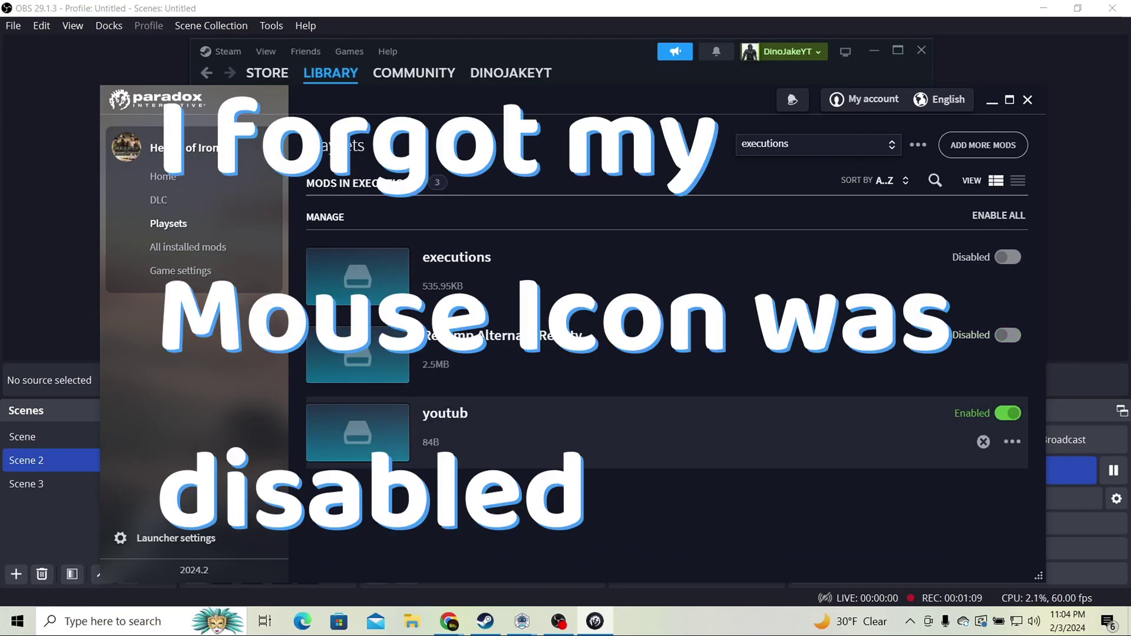
# Switch the active playset to Initial playset, inspect its warning, and select the executions playset again.
pyautogui.click(163, 177)
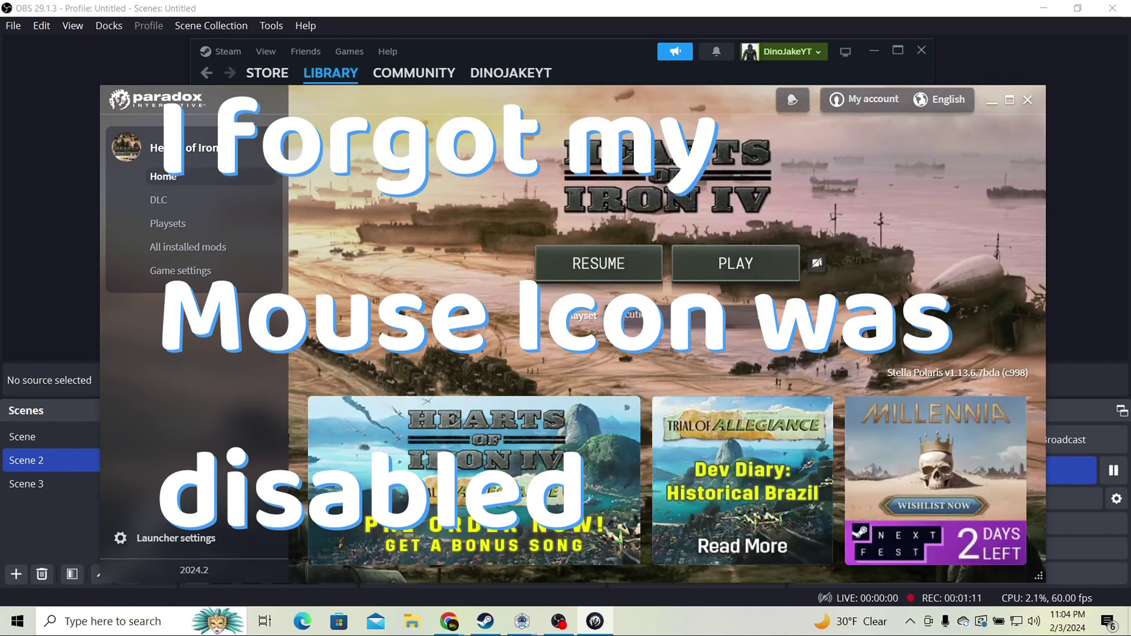
pyautogui.click(686, 315)
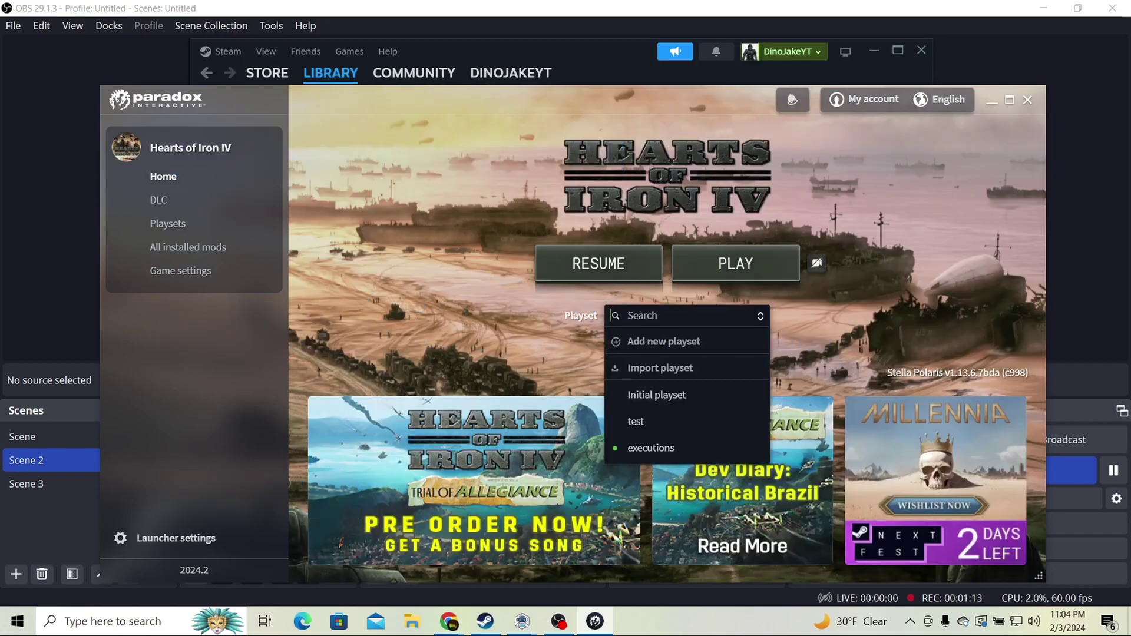
pyautogui.click(760, 395)
pyautogui.click(760, 315)
pyautogui.moveTo(816, 255)
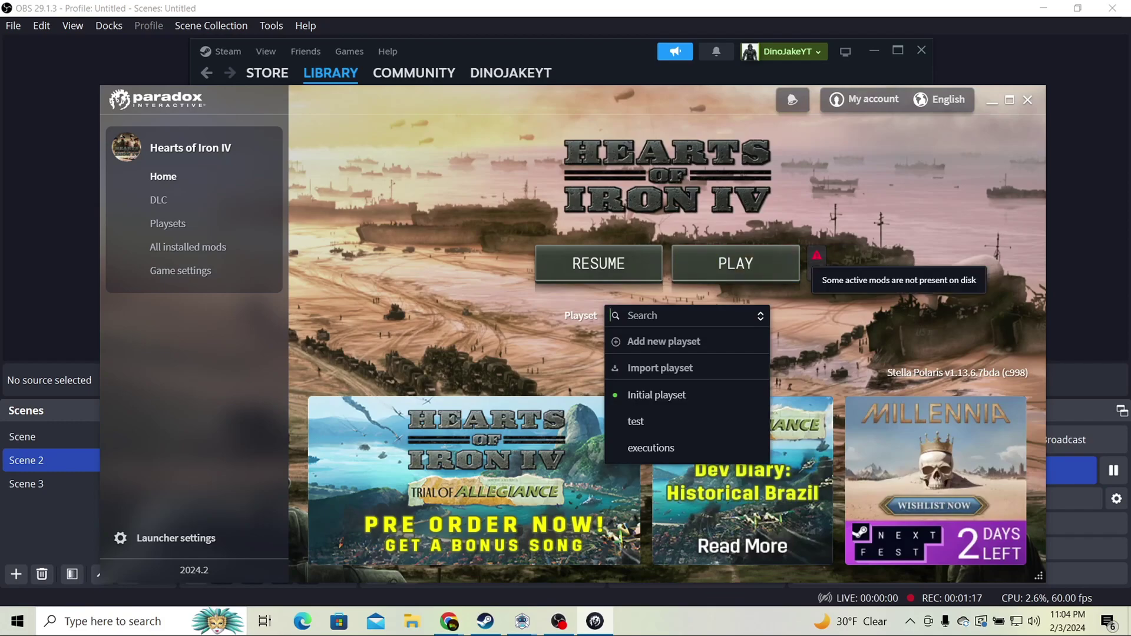
pyautogui.click(761, 447)
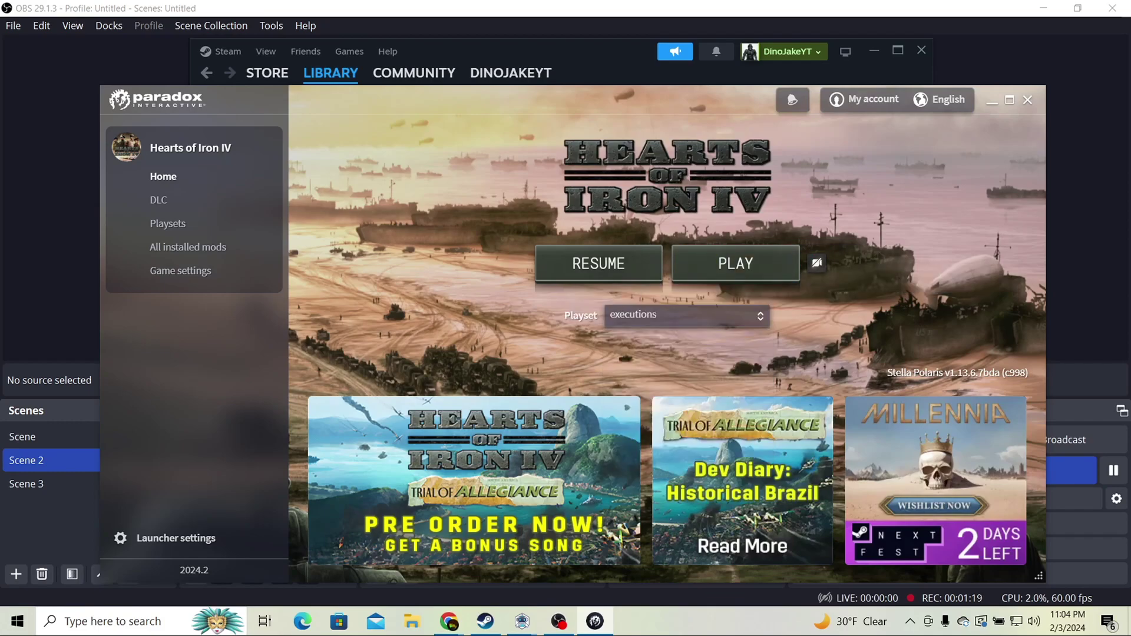
# Show the youtub mod's folder in File Explorer from the executions playset.
pyautogui.click(187, 247)
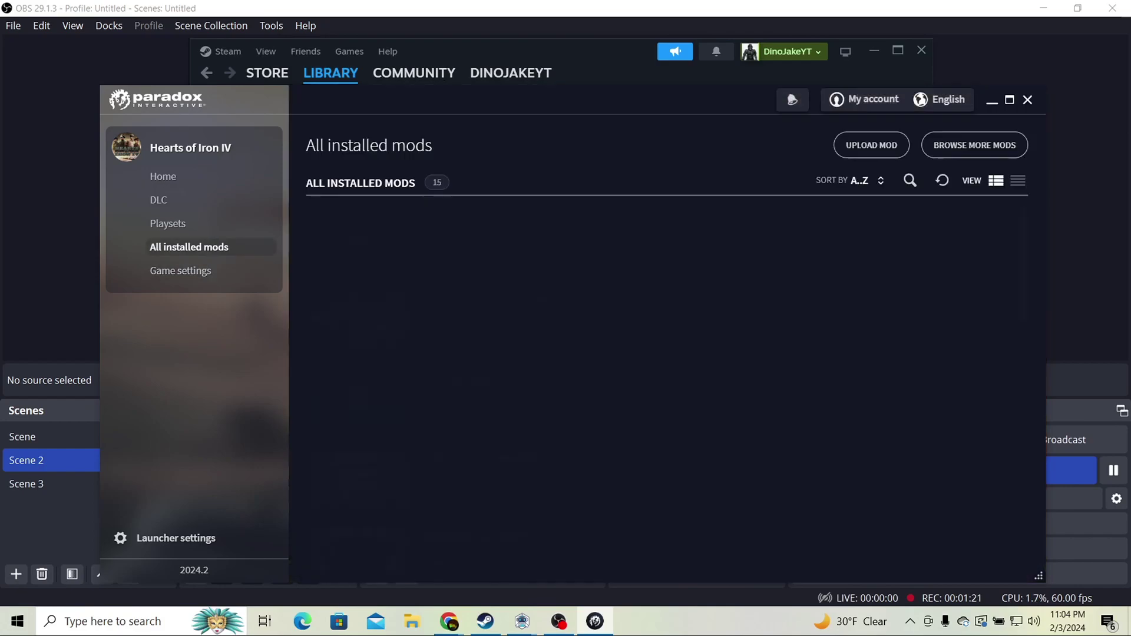
pyautogui.click(168, 223)
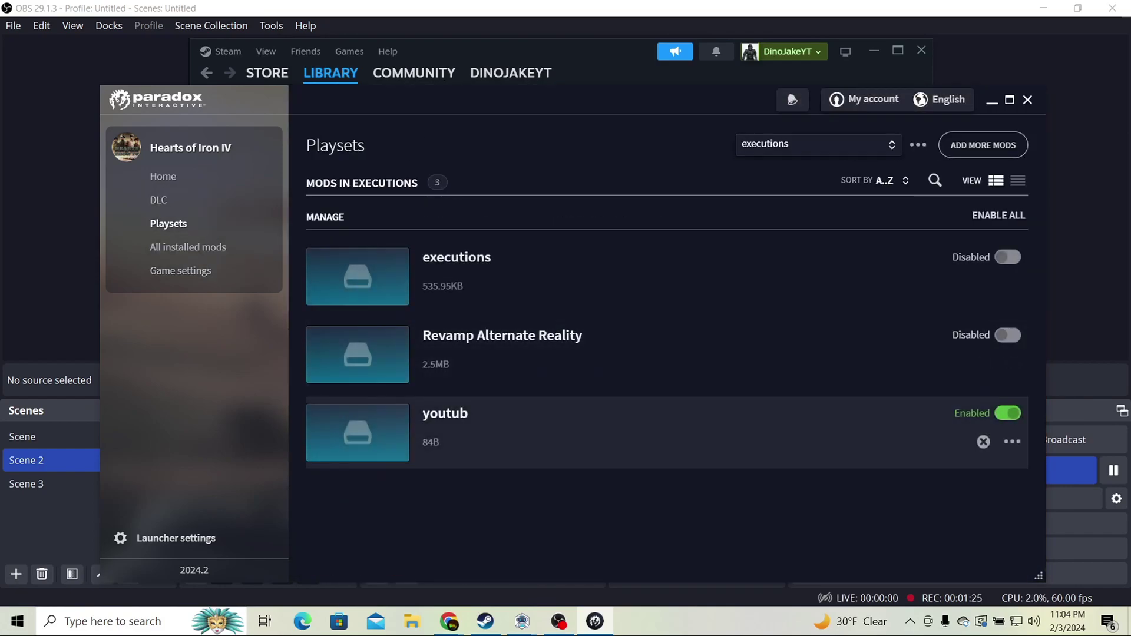
pyautogui.click(1012, 441)
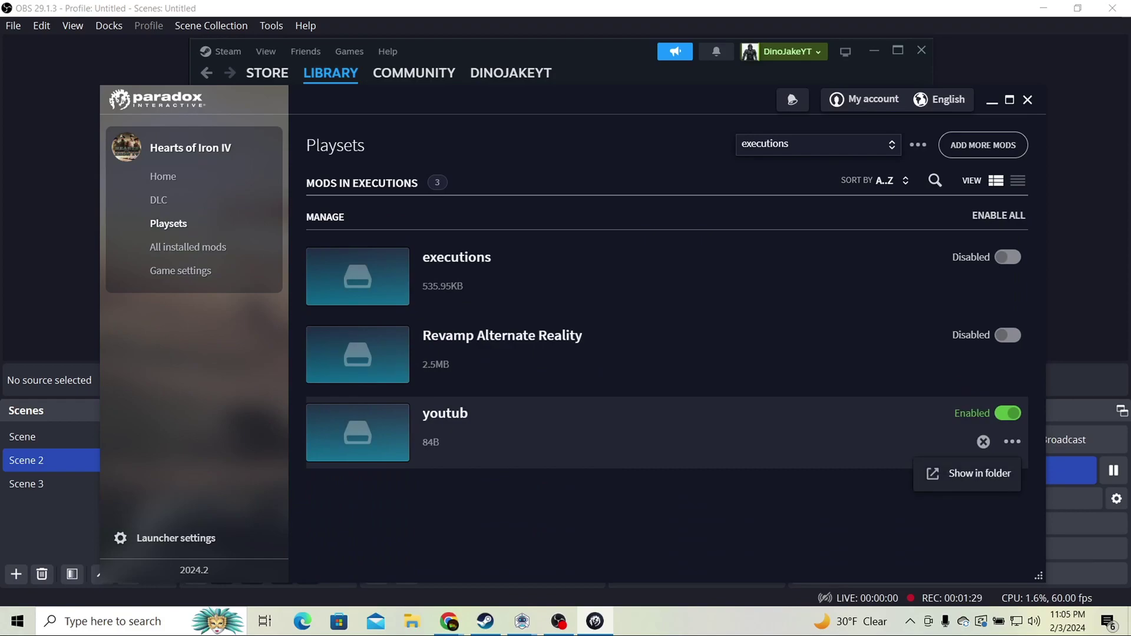
pyautogui.click(979, 473)
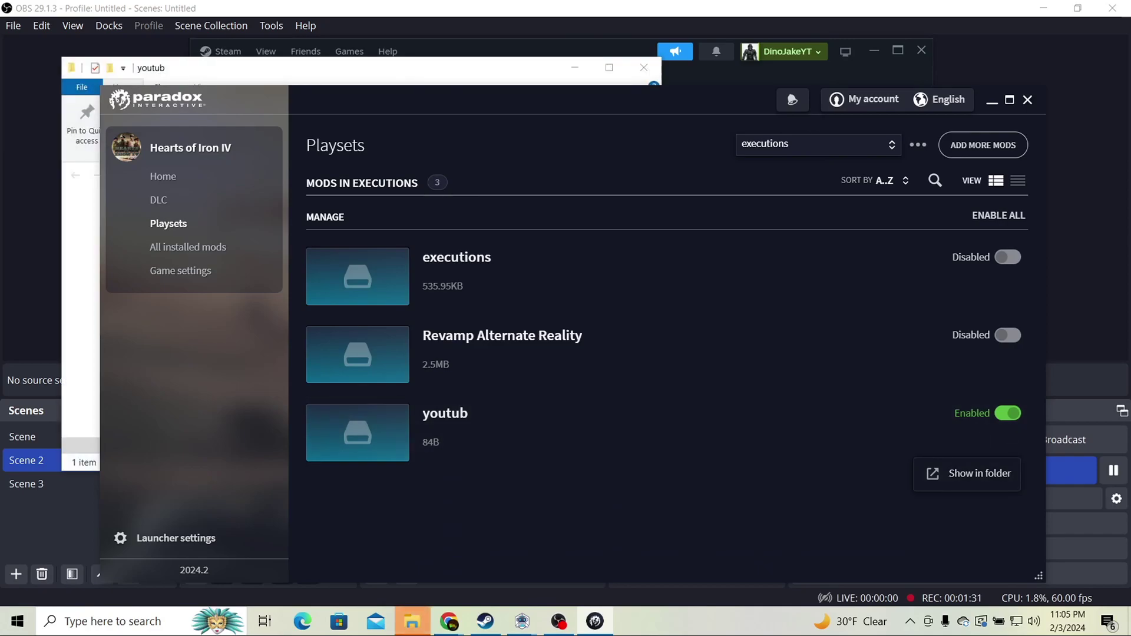
pyautogui.moveTo(377, 68); pyautogui.dragTo(763, 137)
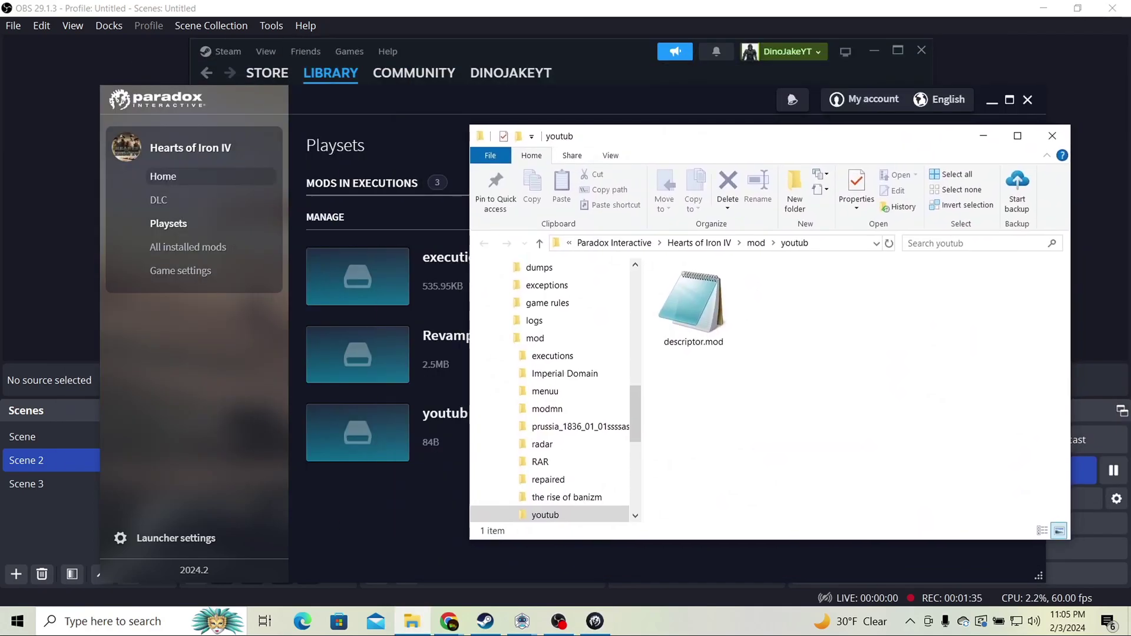
pyautogui.click(163, 176)
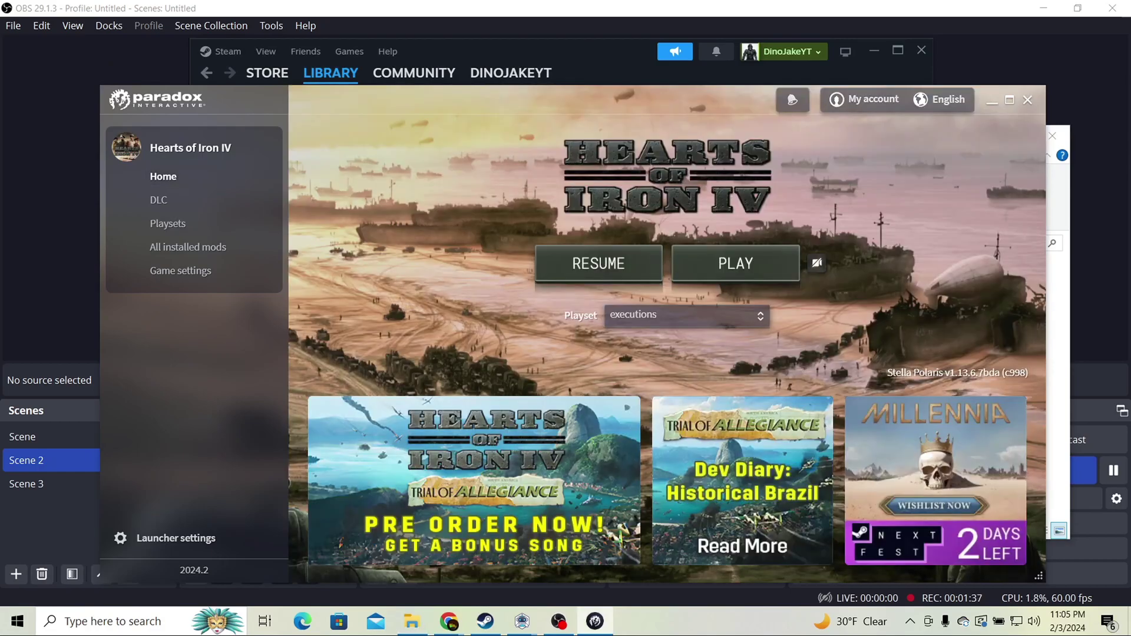
pyautogui.click(411, 621)
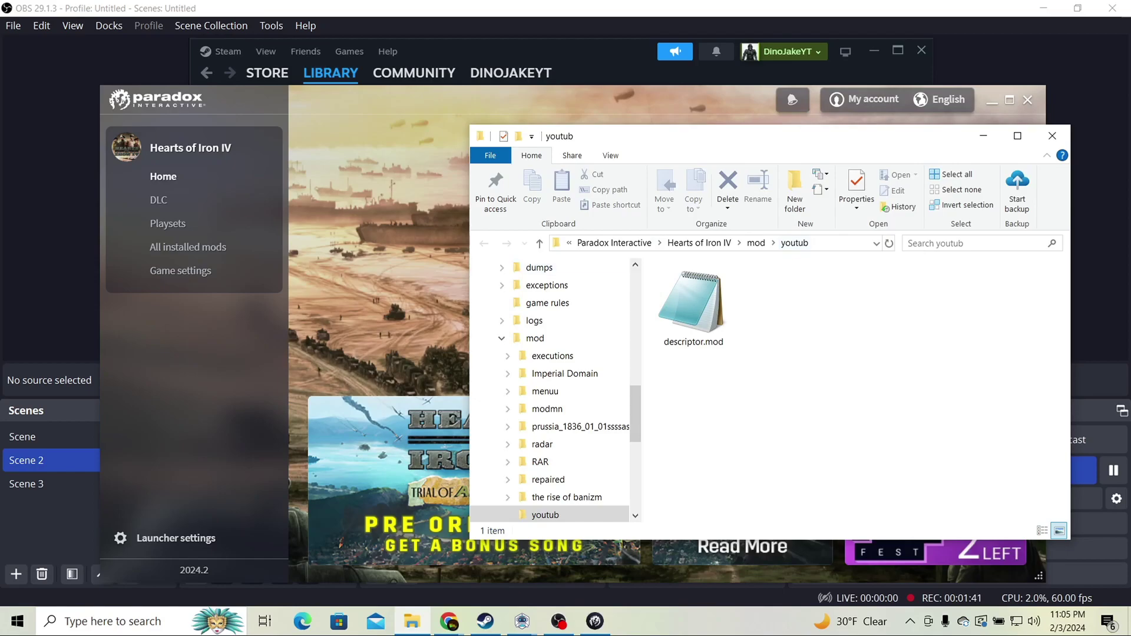
# Create a folder named "common" in the youtub mod folder.
pyautogui.rightClick(787, 360)
pyautogui.moveTo(821, 557)
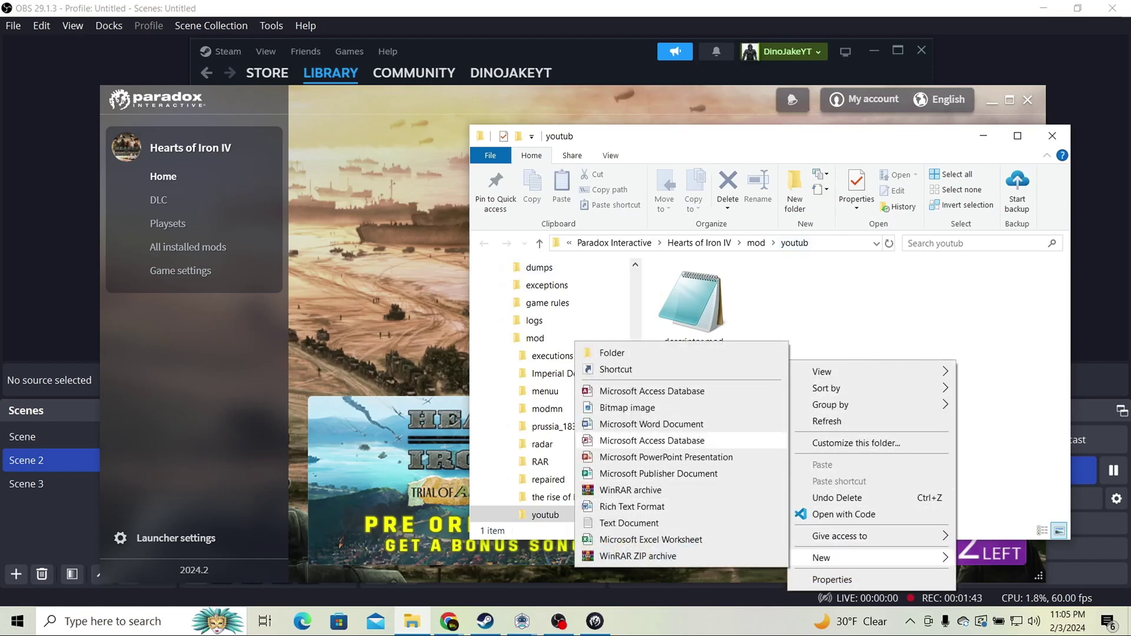
pyautogui.click(595, 369)
pyautogui.write('co')
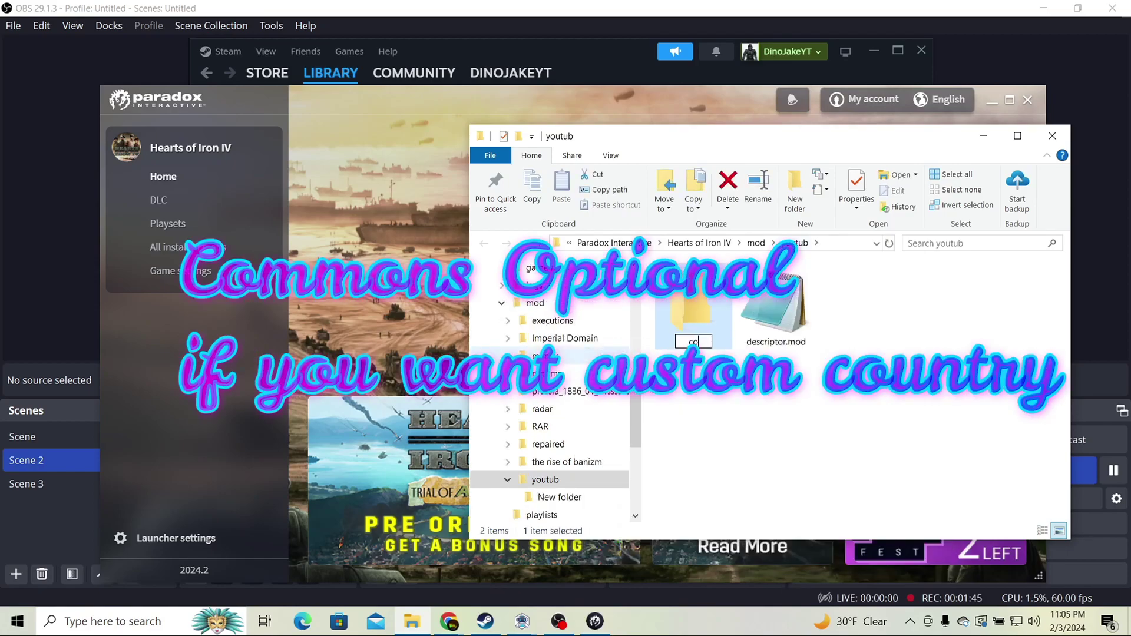
pyautogui.write('mmon')
pyautogui.press('Return')
# Create a folder named "history" next to the common folder in the youtub mod folder.
pyautogui.rightClick(740, 412)
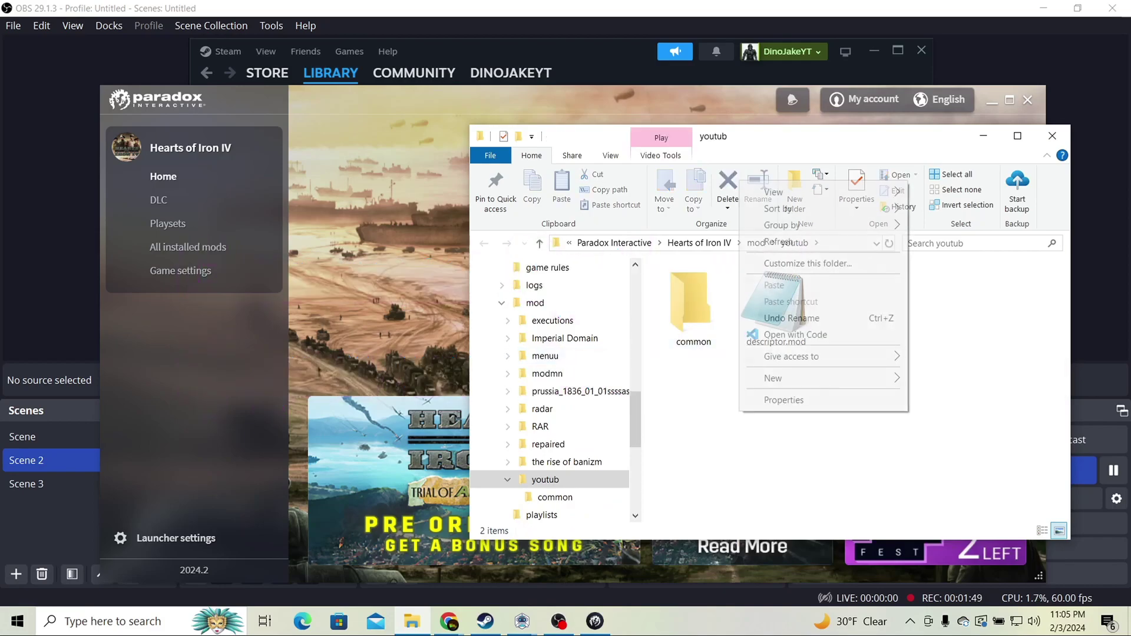
pyautogui.moveTo(824, 378)
pyautogui.click(1010, 379)
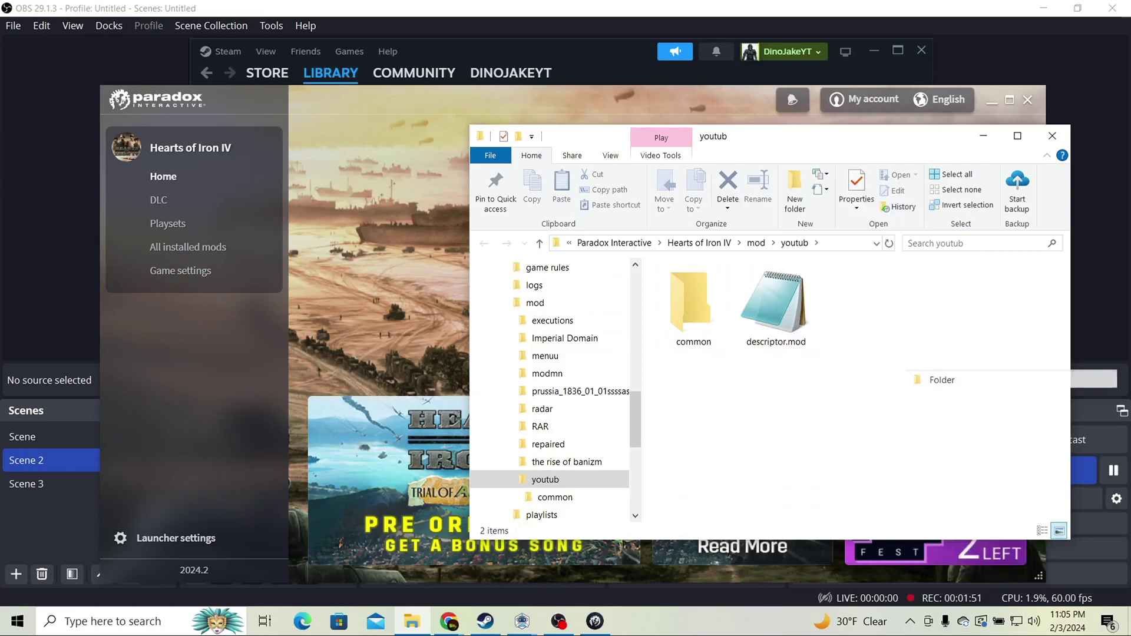
pyautogui.write('history')
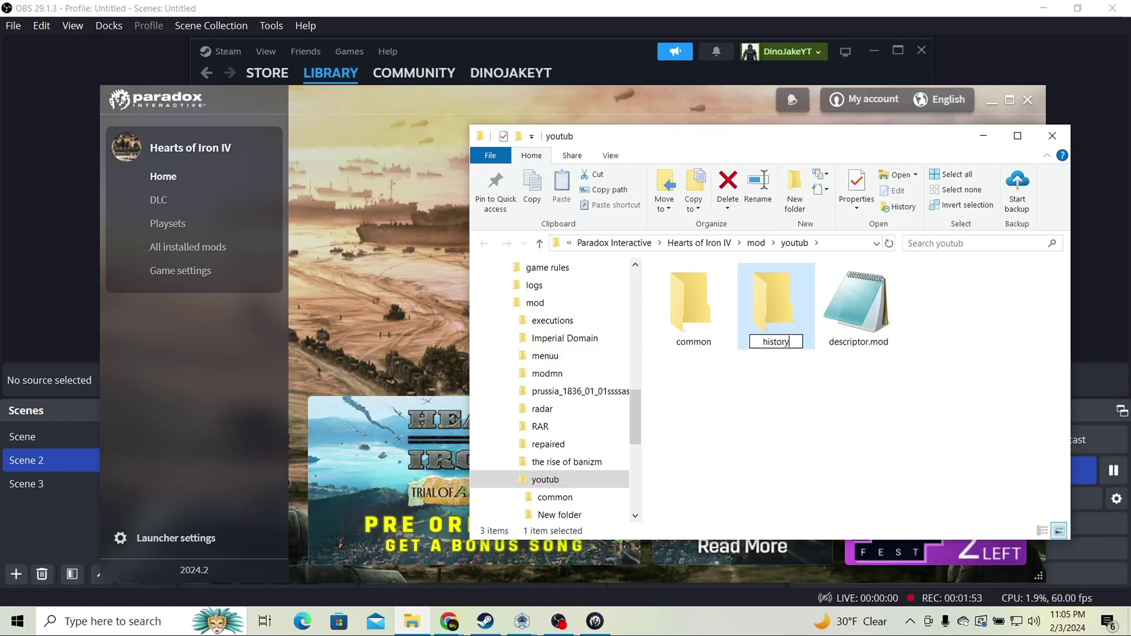
pyautogui.press('Return')
# Switch back to the Paradox launcher and start the game with the executions playset.
pyautogui.hotkey('alt', 'Tab')
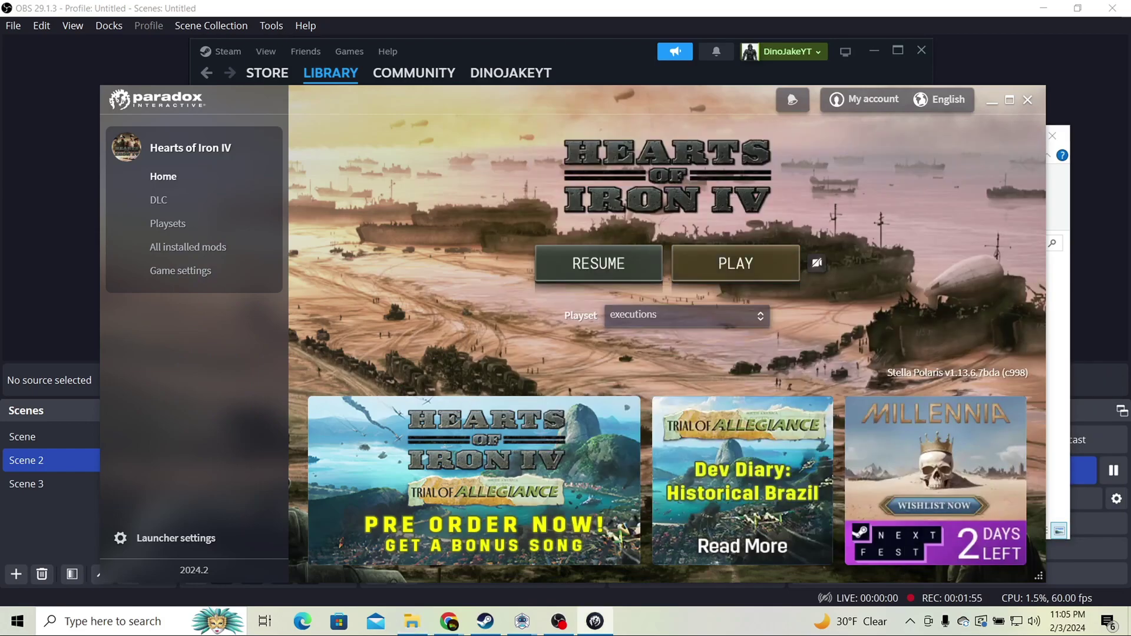
pyautogui.click(735, 263)
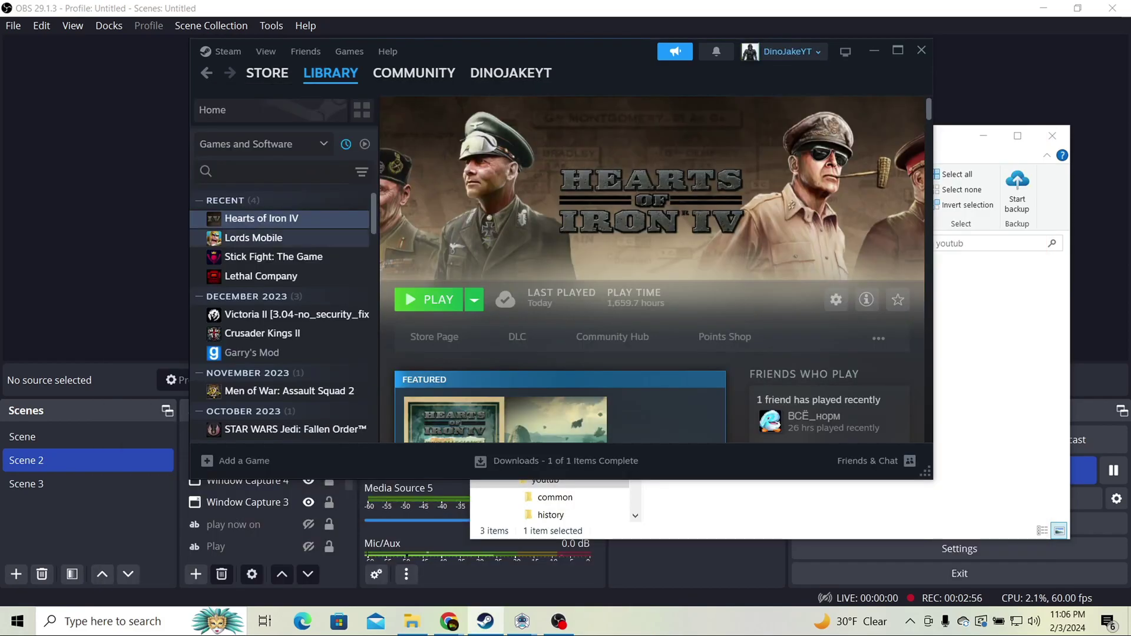
# Open the Hearts of Iron IV properties in the Steam library to view its launch options.
pyautogui.rightClick(298, 222)
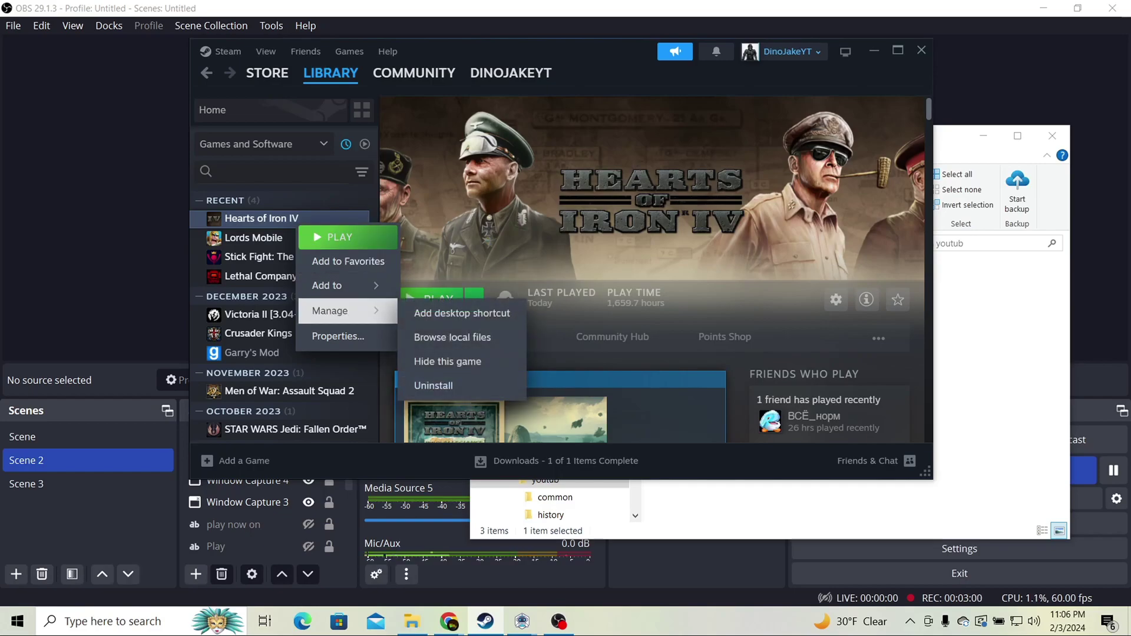
pyautogui.click(338, 336)
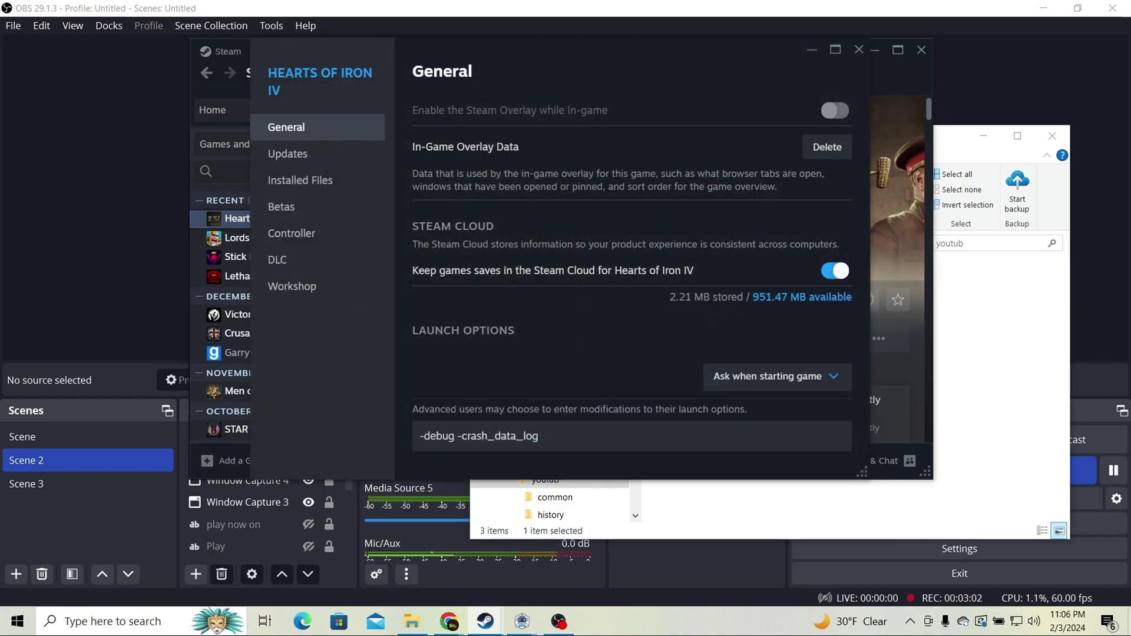
# Review the -debug and -crash_data_log launch options in the Hearts of Iron IV properties, and close the properties.
pyautogui.moveTo(424, 436); pyautogui.dragTo(450, 437)
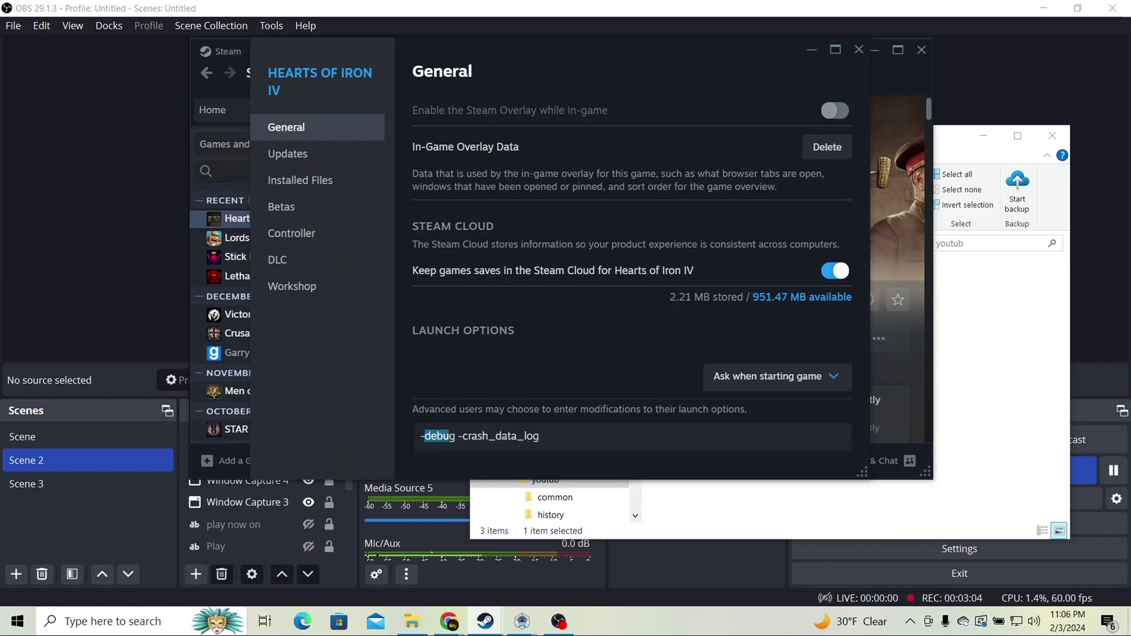
pyautogui.doubleClick(500, 437)
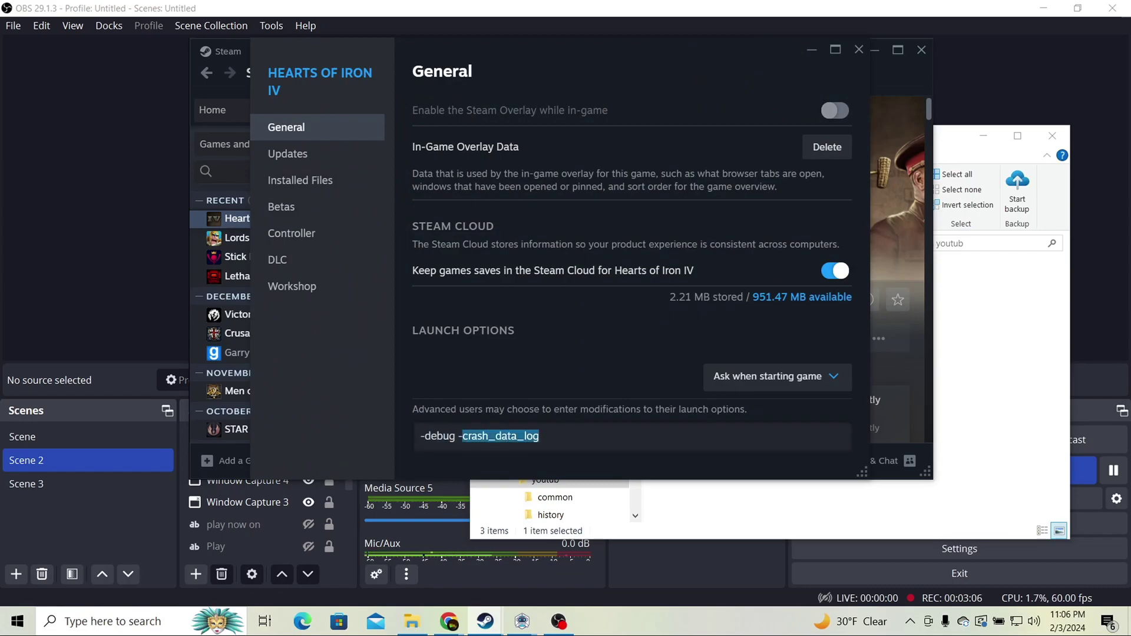
pyautogui.moveTo(542, 437); pyautogui.dragTo(463, 437)
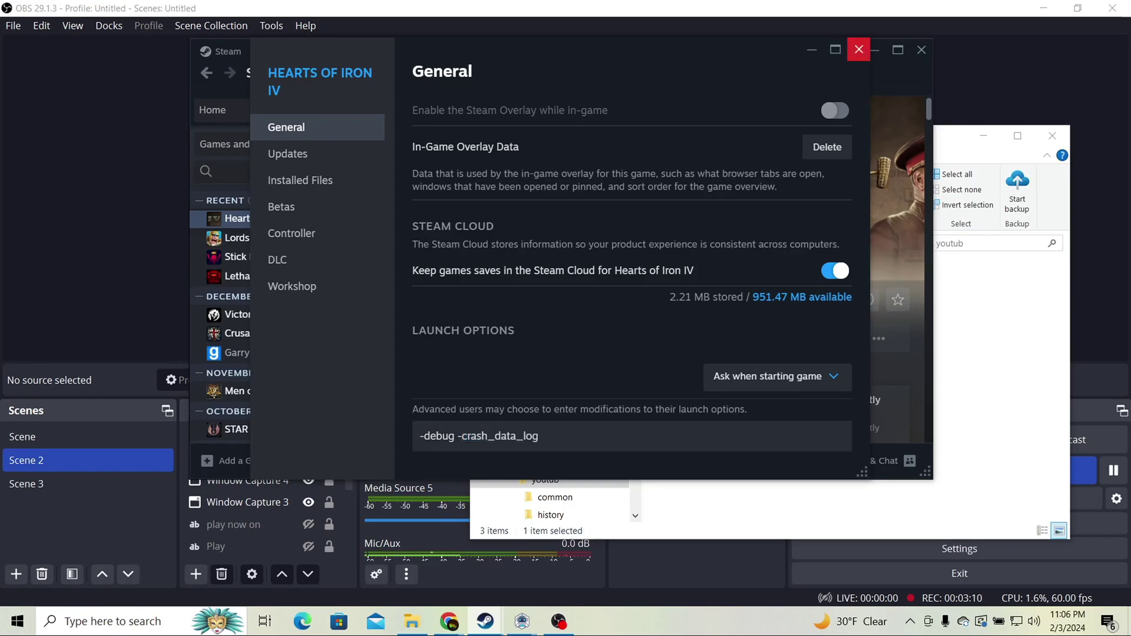
pyautogui.click(859, 50)
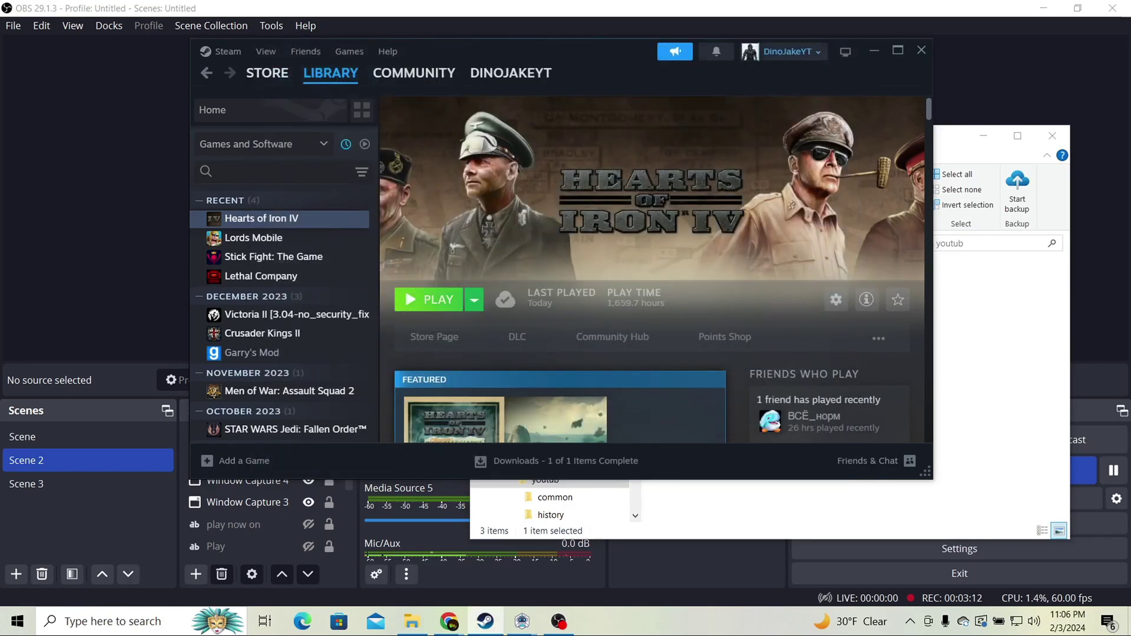
# Launch Hearts of Iron IV from the Steam library with the "Launch game (skip launcher)" option.
pyautogui.click(429, 300)
pyautogui.click(497, 223)
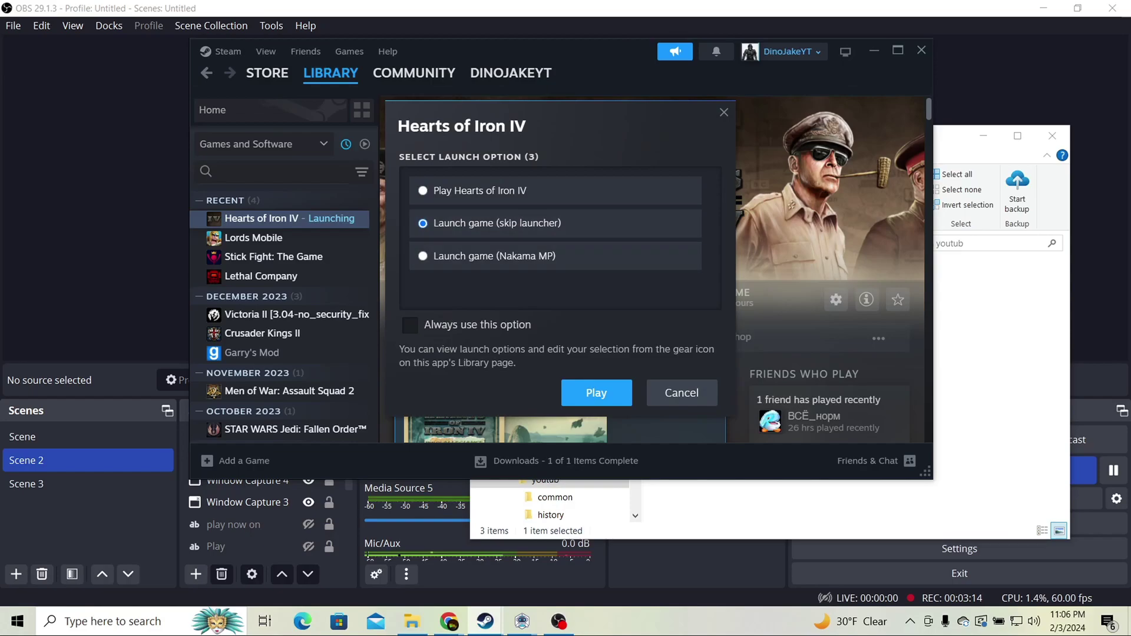
pyautogui.click(596, 392)
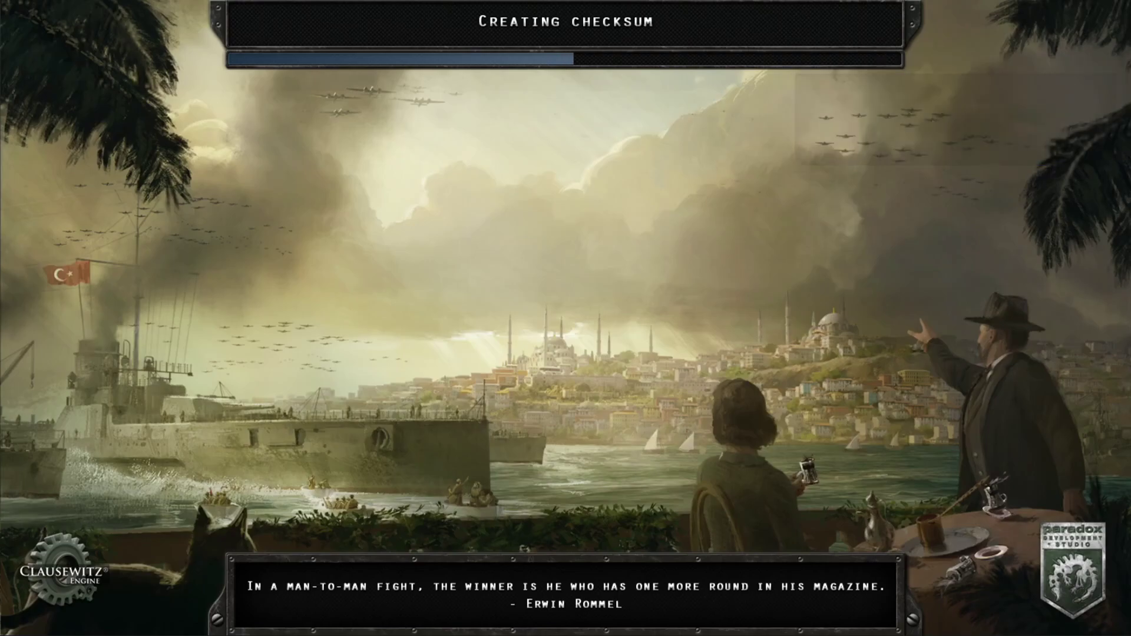
# Examine the errors listed in the error.log file while the game loads, and close the log.
pyautogui.hotkey('alt', 'Tab')
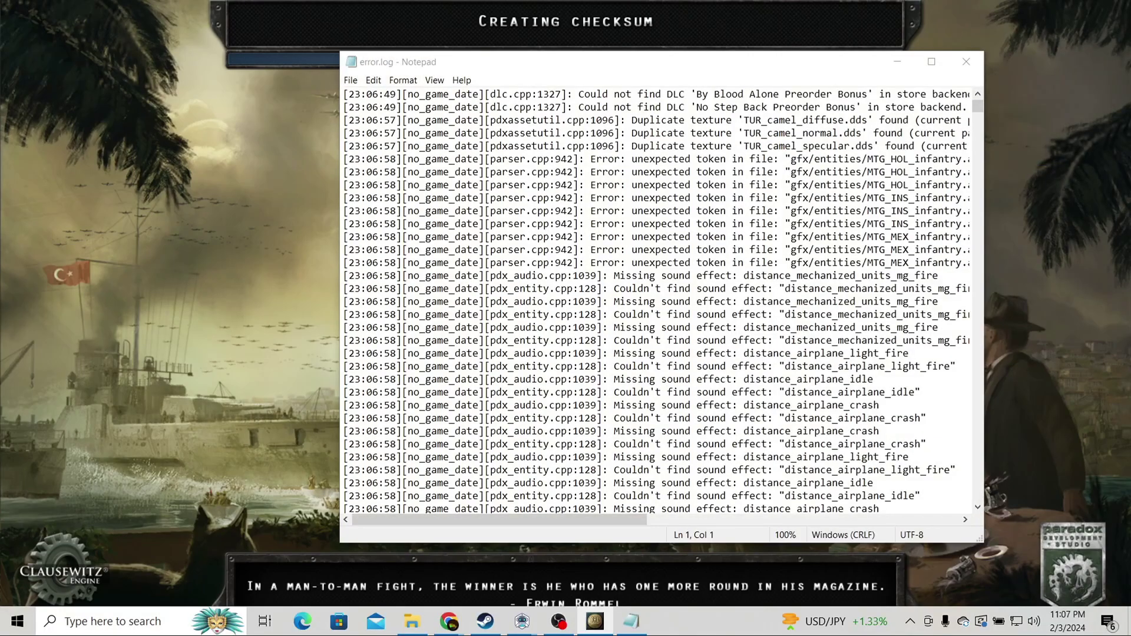
pyautogui.moveTo(648, 61); pyautogui.dragTo(548, 57)
pyautogui.scroll(-20, 556, 294)
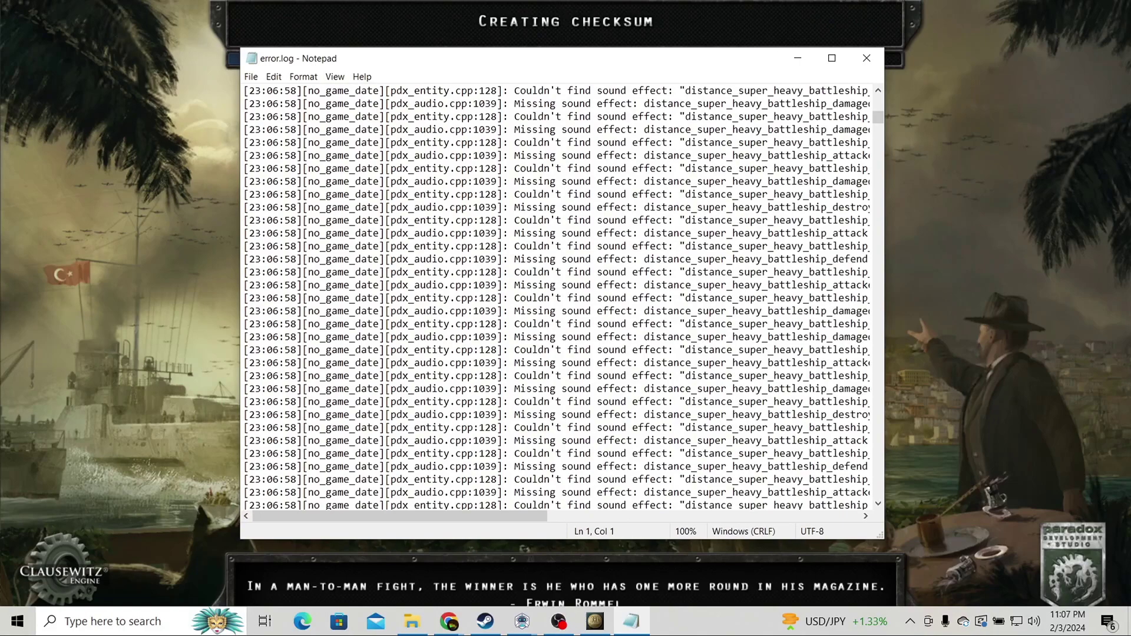
pyautogui.scroll(-20, 556, 295)
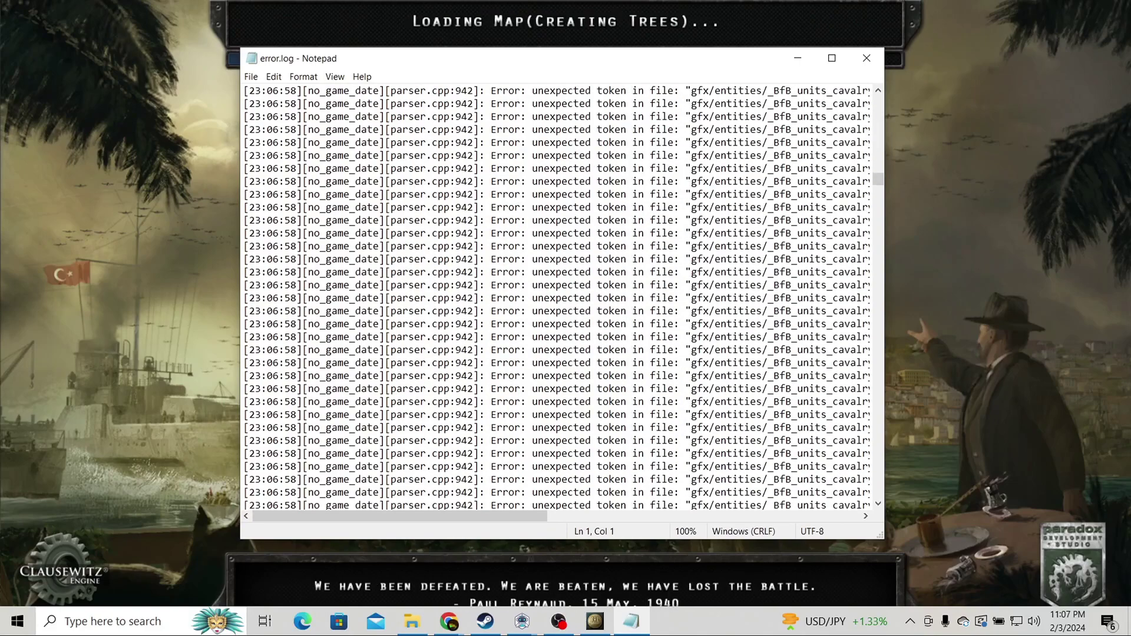
pyautogui.moveTo(733, 415); pyautogui.dragTo(609, 207)
pyautogui.click(609, 207)
pyautogui.scroll(-20, 609, 207)
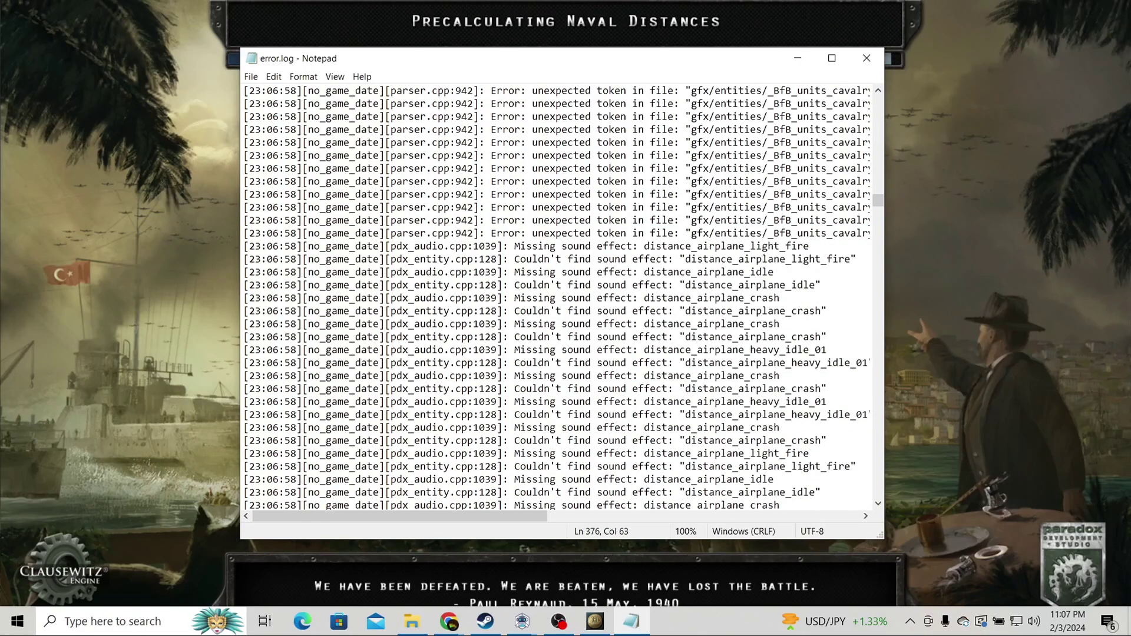
pyautogui.scroll(-5, 557, 295)
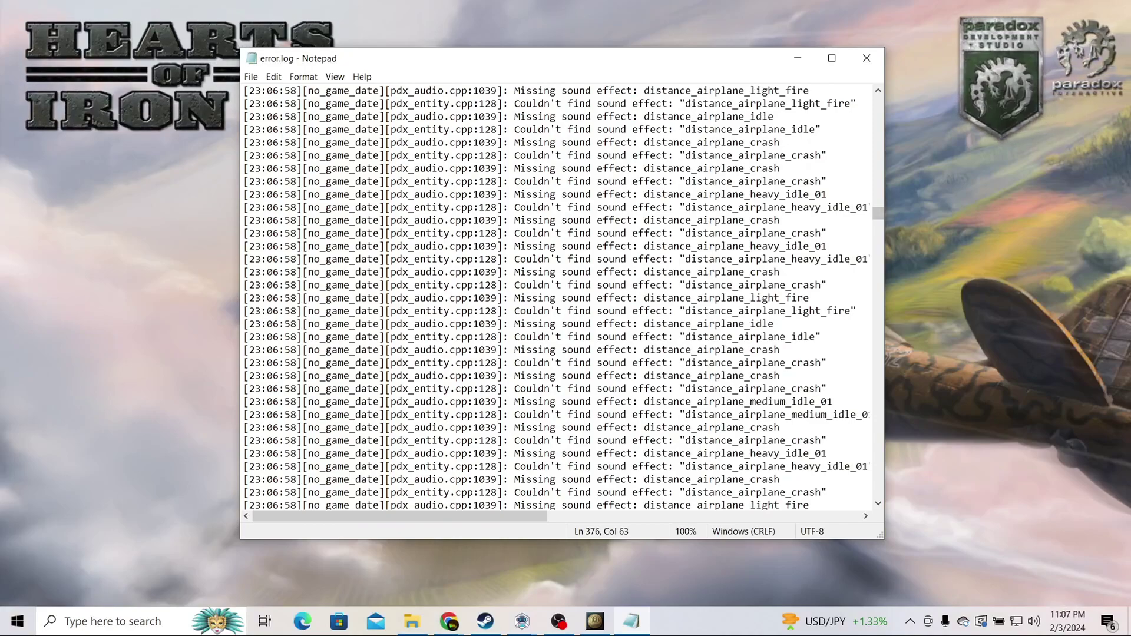
pyautogui.click(866, 58)
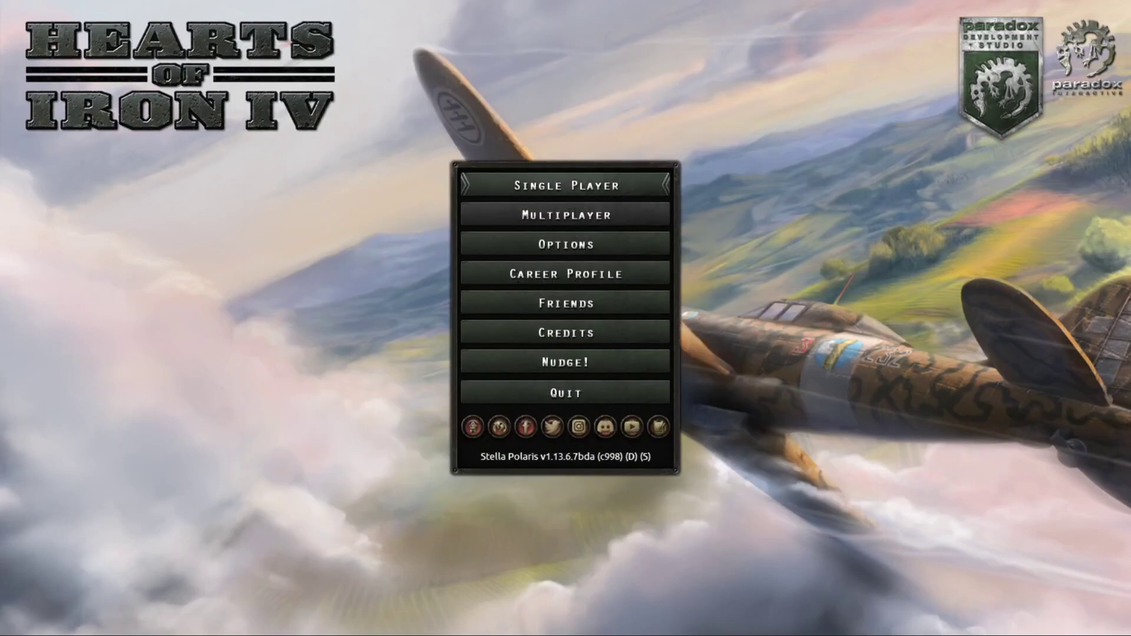
# Start a new single-player game with the 1 January, 1936 scenario and enter the nudge map editor.
pyautogui.click(565, 185)
pyautogui.click(565, 229)
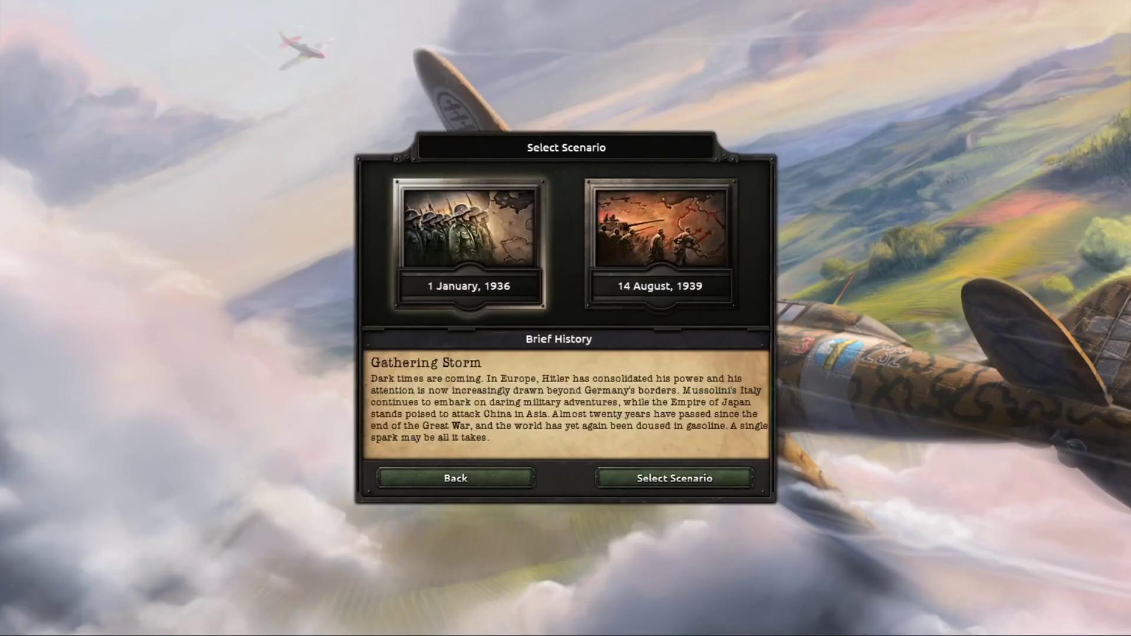
pyautogui.click(674, 478)
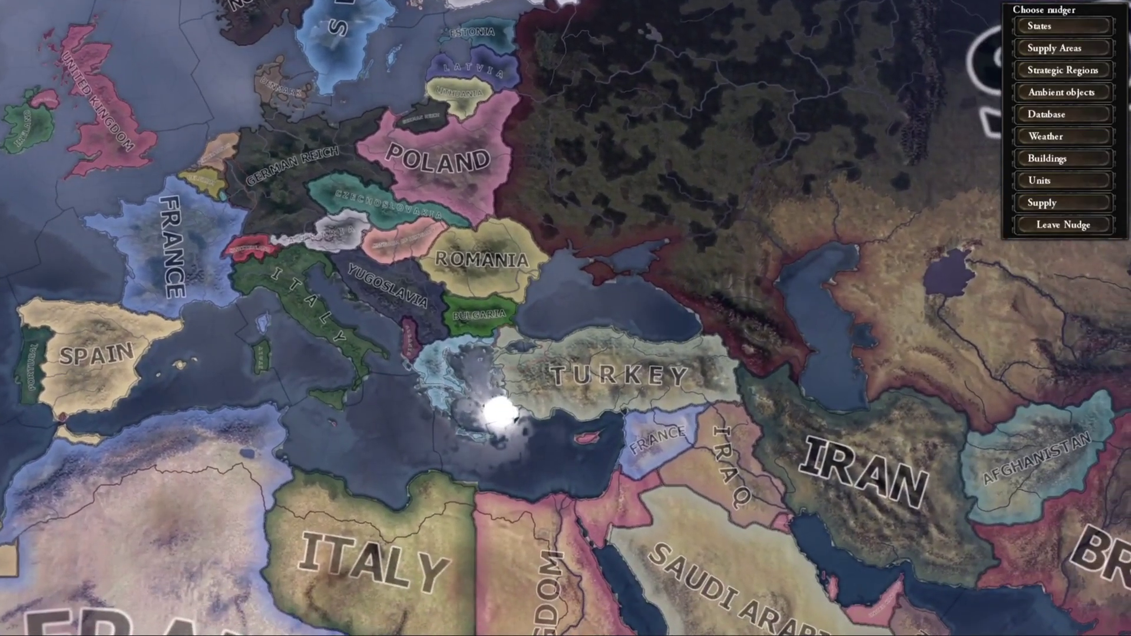
# Look over the nudge map from Europe across Asia and Australia to the United States.
pyautogui.moveTo(500, 414); pyautogui.dragTo(77, 154)
pyautogui.press('Right')
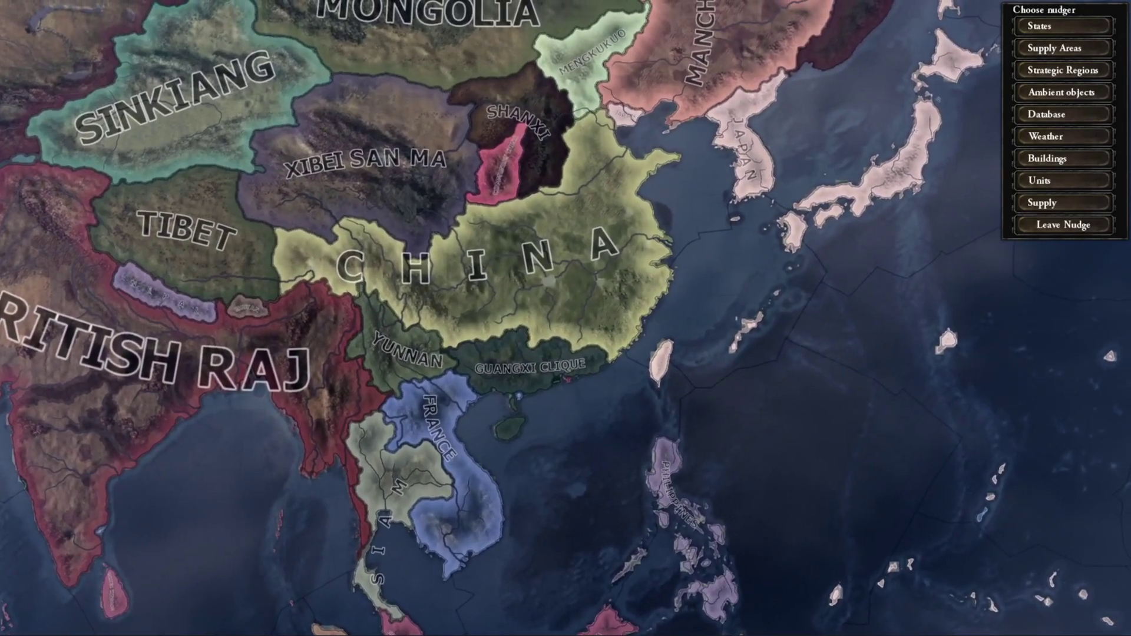
pyautogui.press('Up')
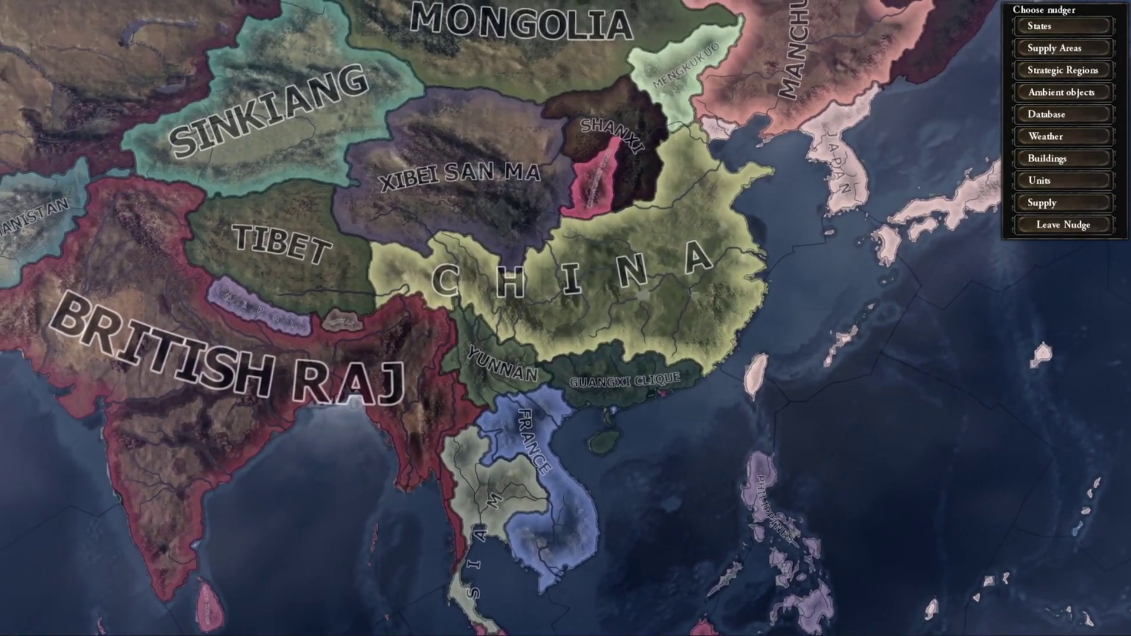
pyautogui.scroll(4, 421, 223)
pyautogui.scroll(-3, 421, 226)
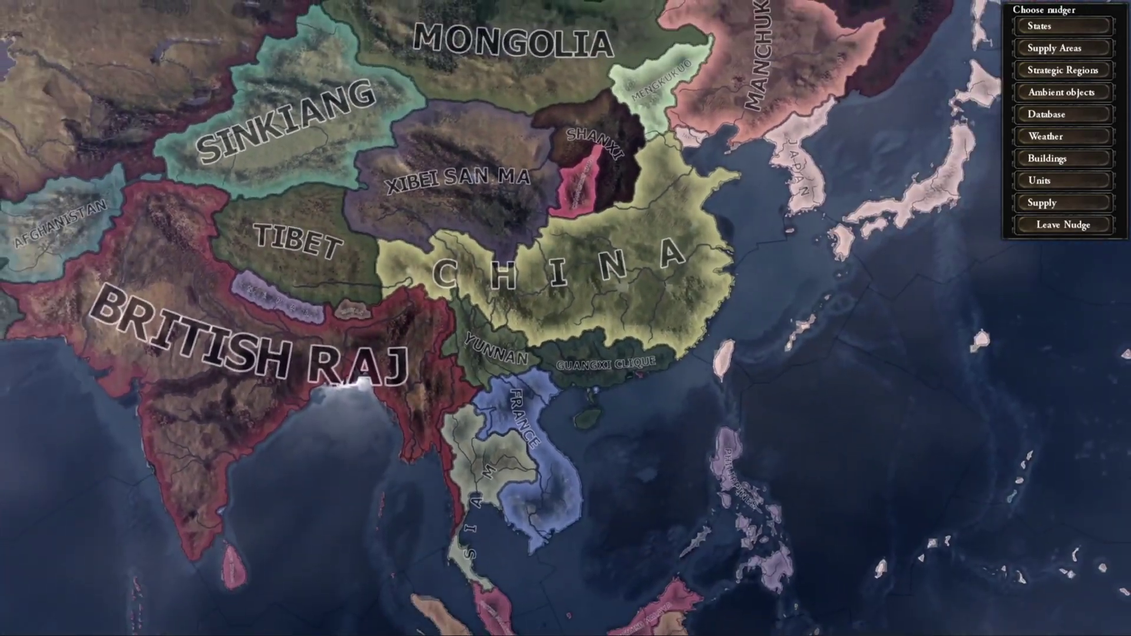
pyautogui.moveTo(436, 424); pyautogui.dragTo(491, 156)
pyautogui.press('Right')
pyautogui.press('Up')
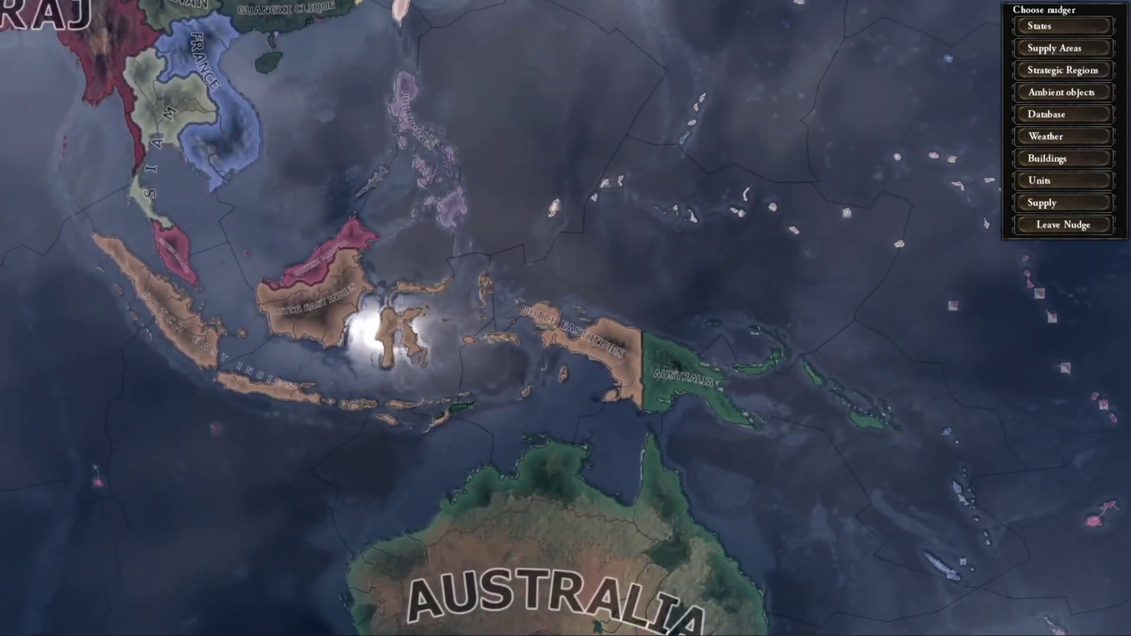
pyautogui.press('Left')
pyautogui.press('Down')
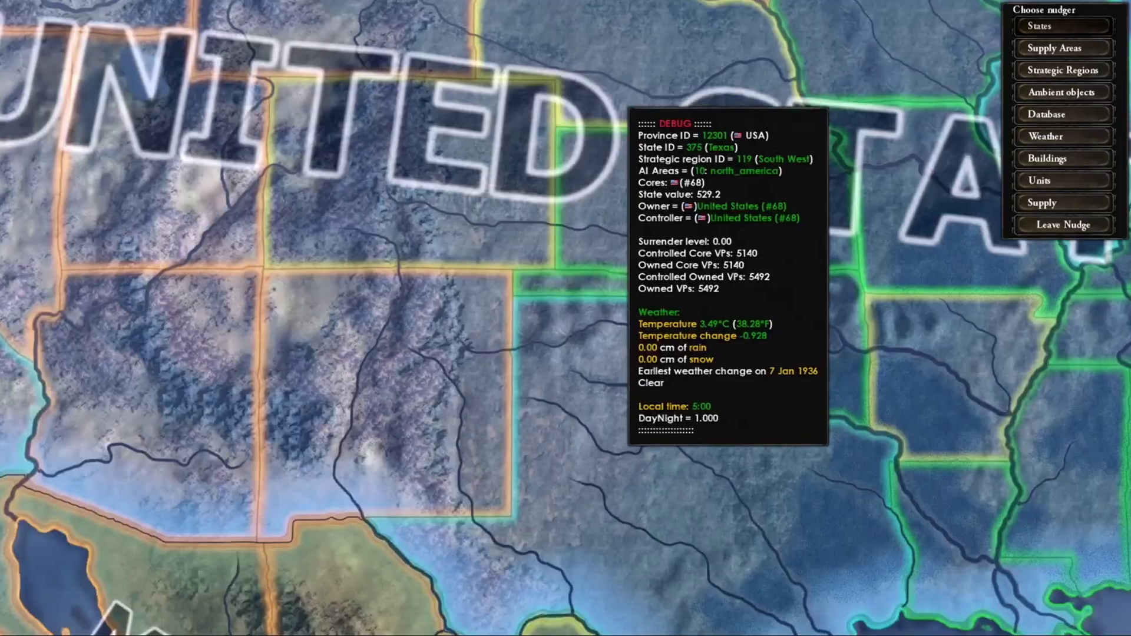
# Examine the debug information of the provinces around Texas and New Mexico.
pyautogui.press('Down')
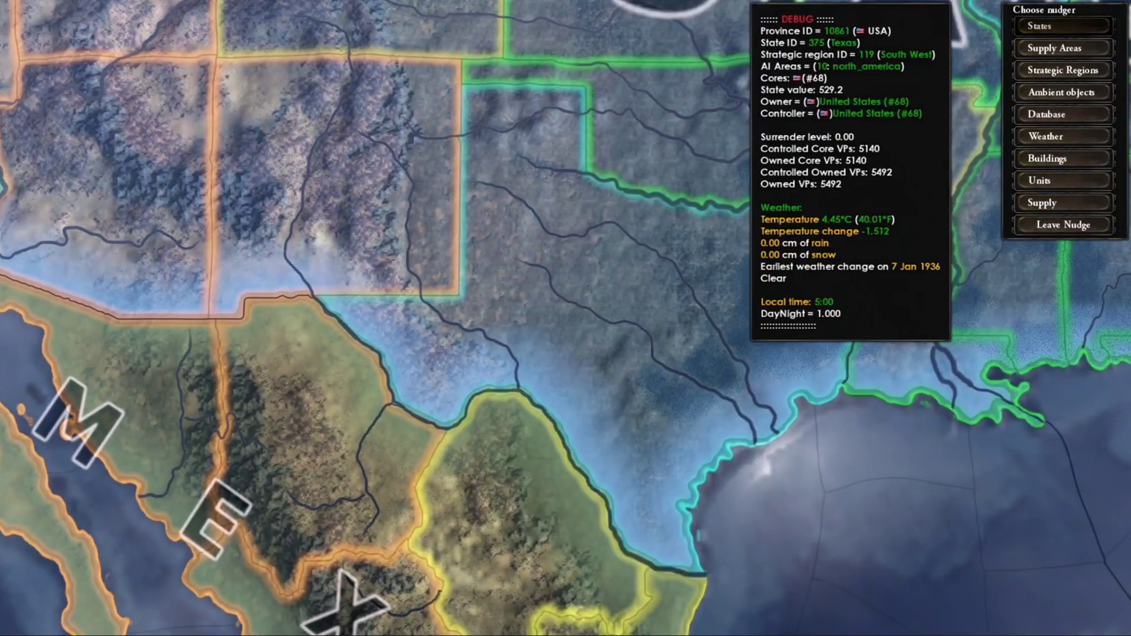
pyautogui.moveTo(616, 271); pyautogui.dragTo(930, 613)
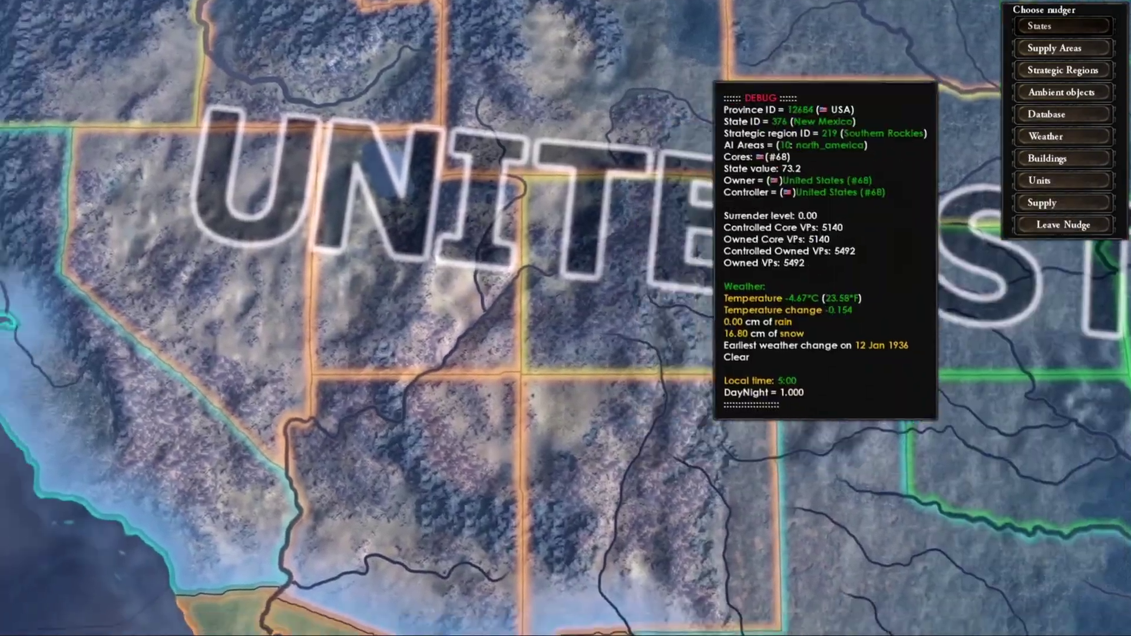
pyautogui.moveTo(512, 418); pyautogui.dragTo(601, 277)
pyautogui.moveTo(602, 346); pyautogui.dragTo(437, 259)
pyautogui.scroll(5, 612, 333)
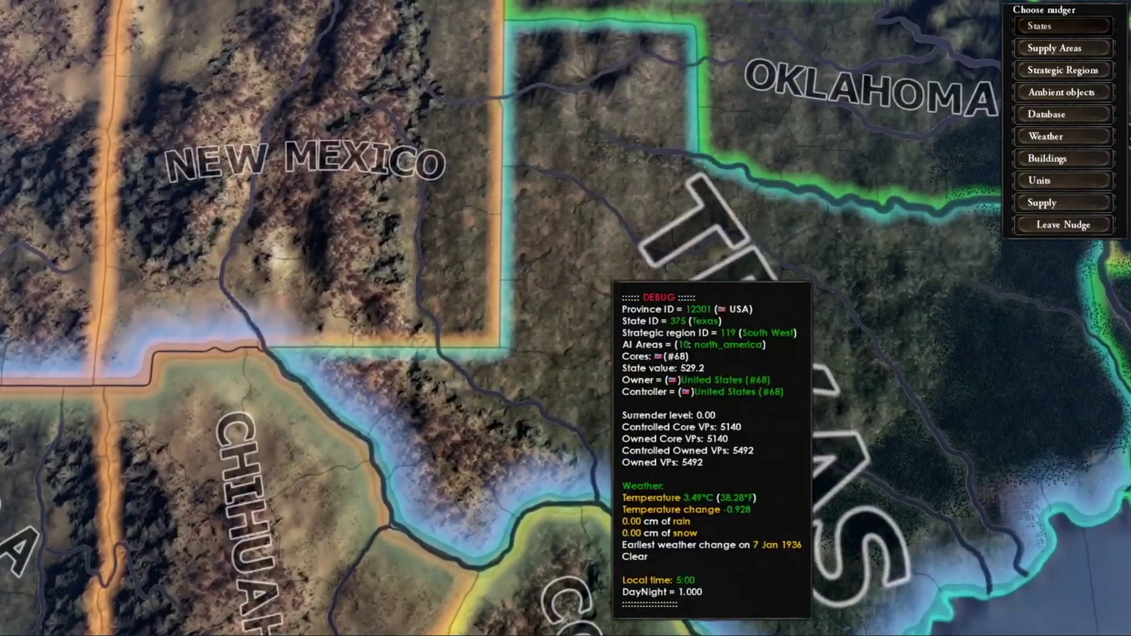
pyautogui.moveTo(592, 277); pyautogui.dragTo(596, 406)
pyautogui.scroll(-4, 466, 171)
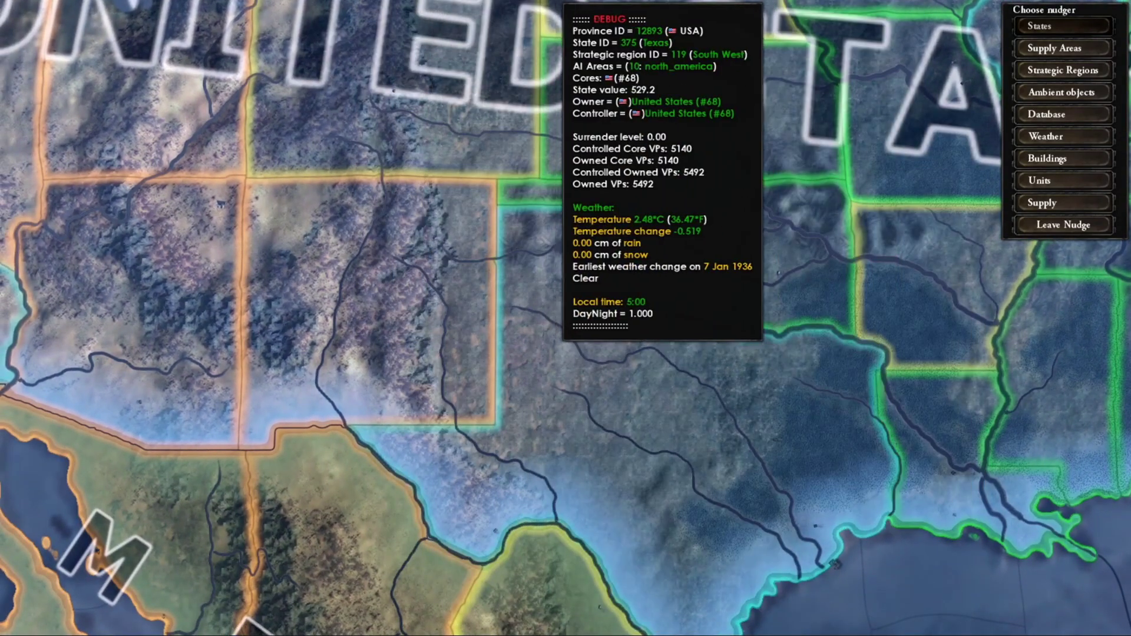
# Select Texas for state editing and remove province 9908 in its northwest corner from the state.
pyautogui.click(548, 254)
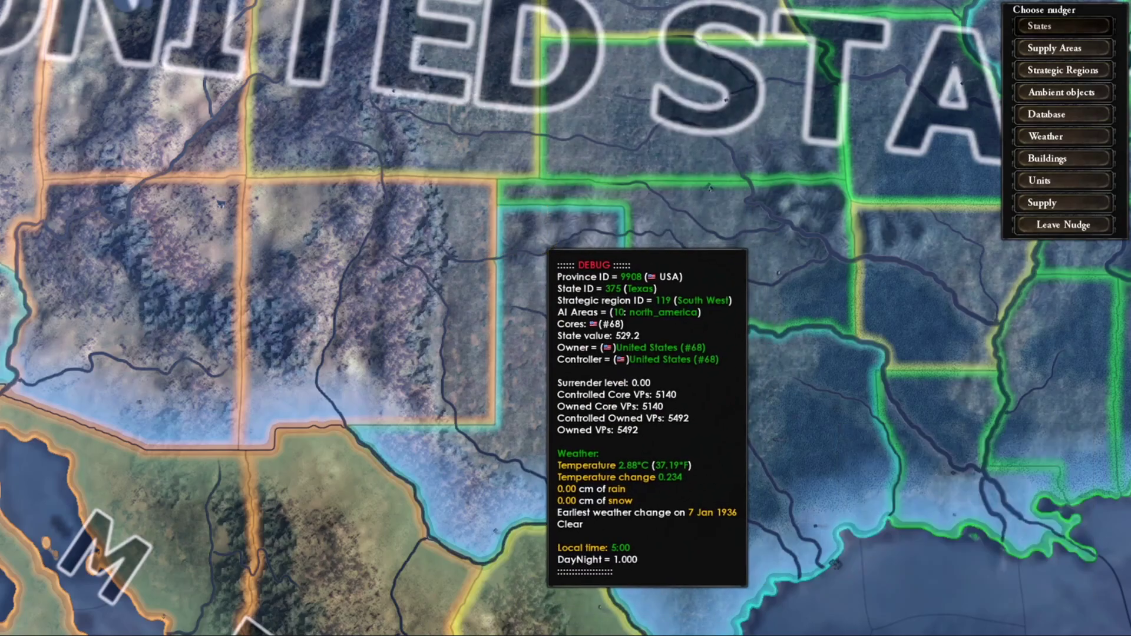
pyautogui.click(546, 248)
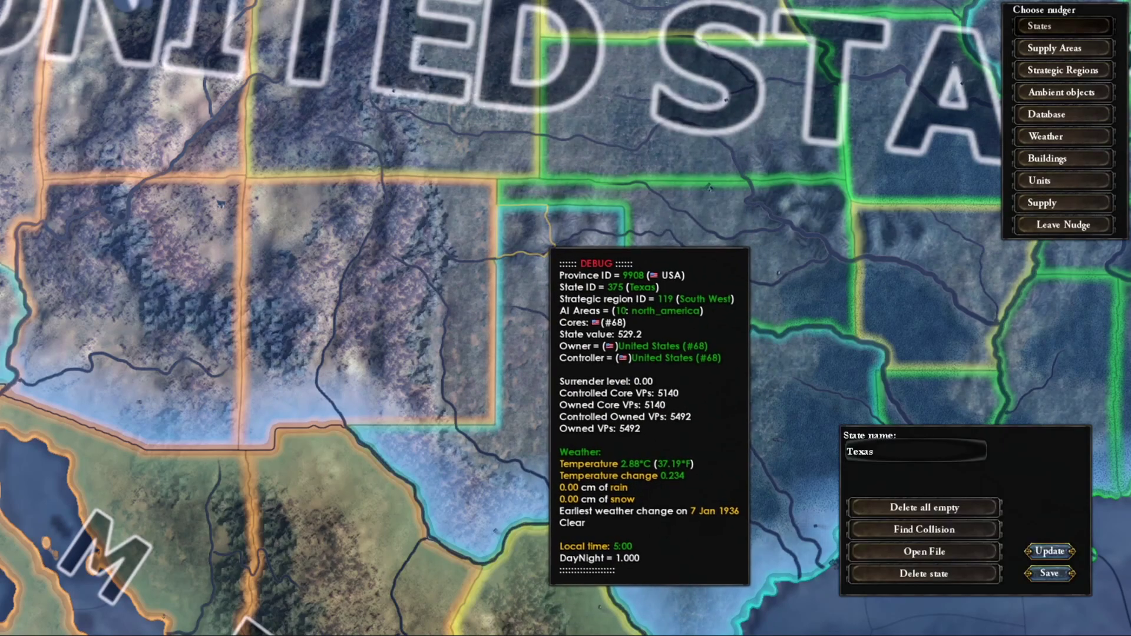
pyautogui.rightClick(523, 239)
pyautogui.click(523, 240)
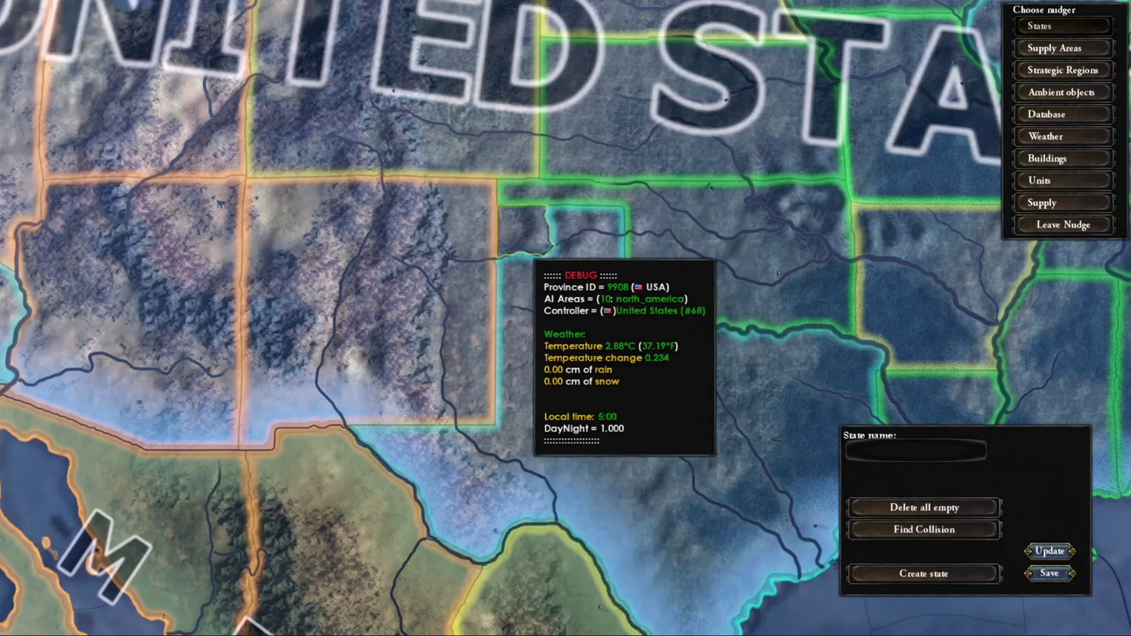
# Create a new state from the unassigned province in the northwest corner of Texas.
pyautogui.moveTo(658, 396); pyautogui.dragTo(596, 259)
pyautogui.scroll(3, 611, 277)
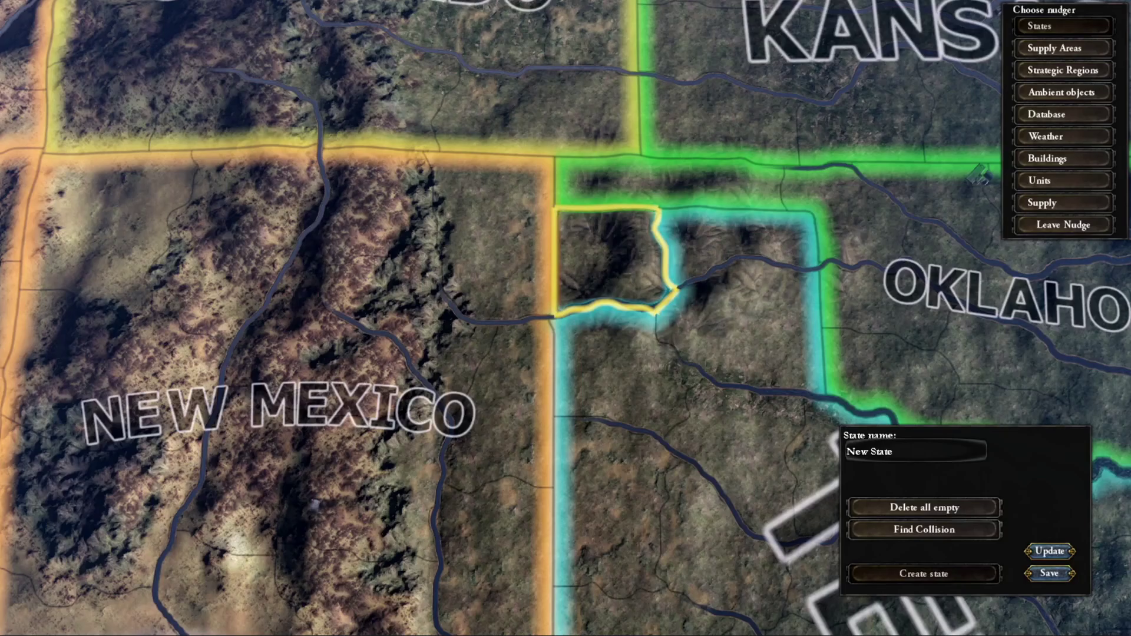
pyautogui.click(923, 574)
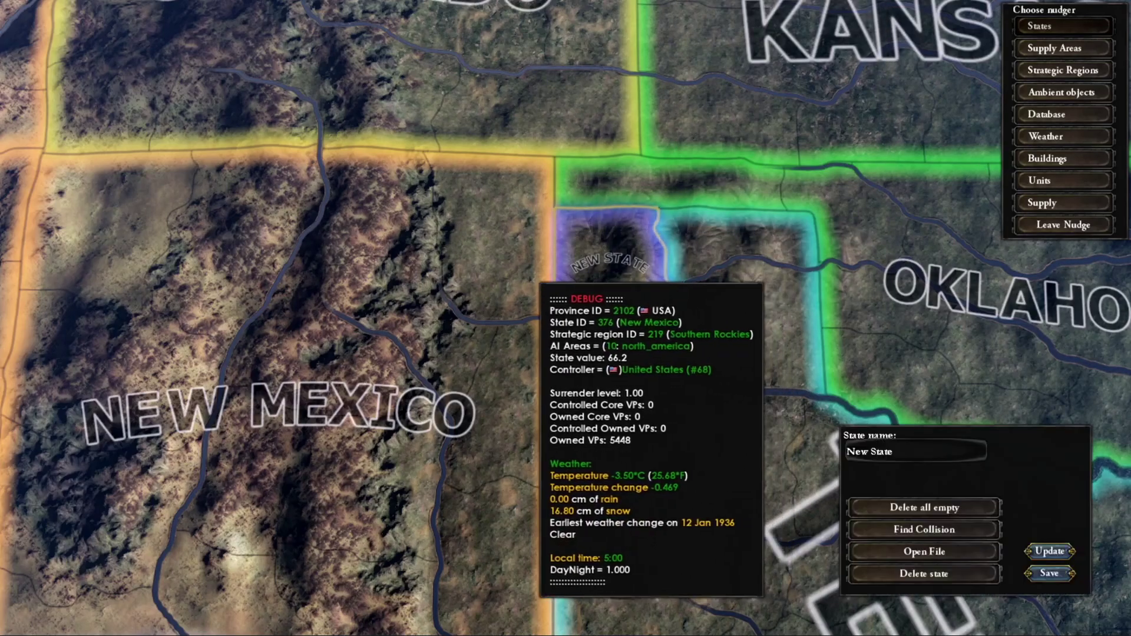
# Add neighbouring provinces of northeastern New Mexico, northwestern Texas and the Oklahoma panhandle to the new state.
pyautogui.rightClick(518, 274)
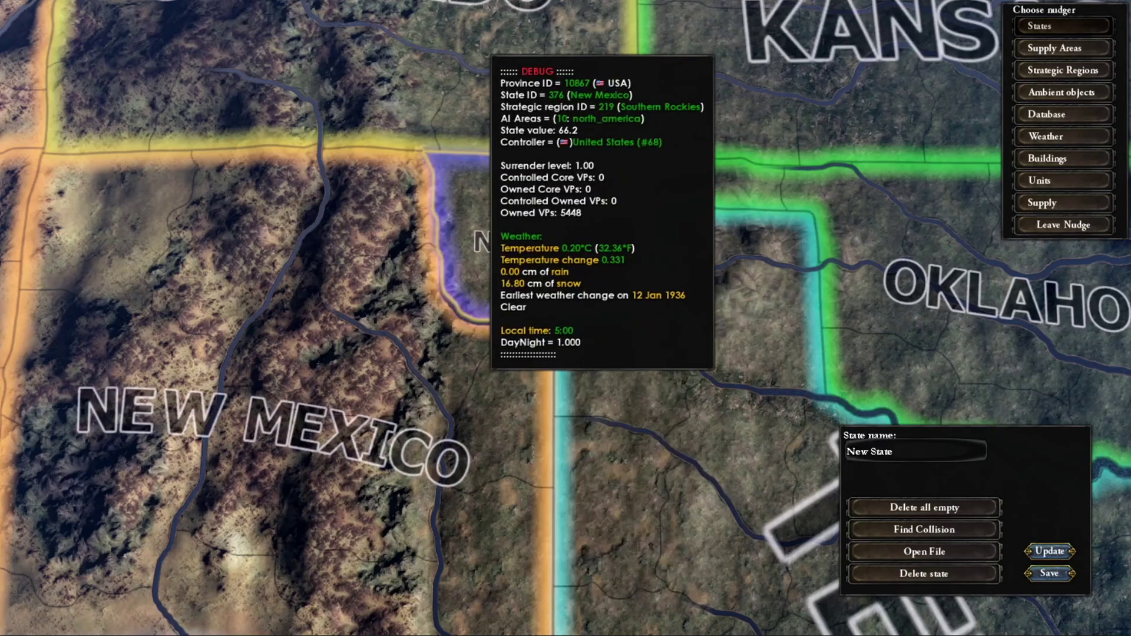
pyautogui.scroll(-5, 489, 236)
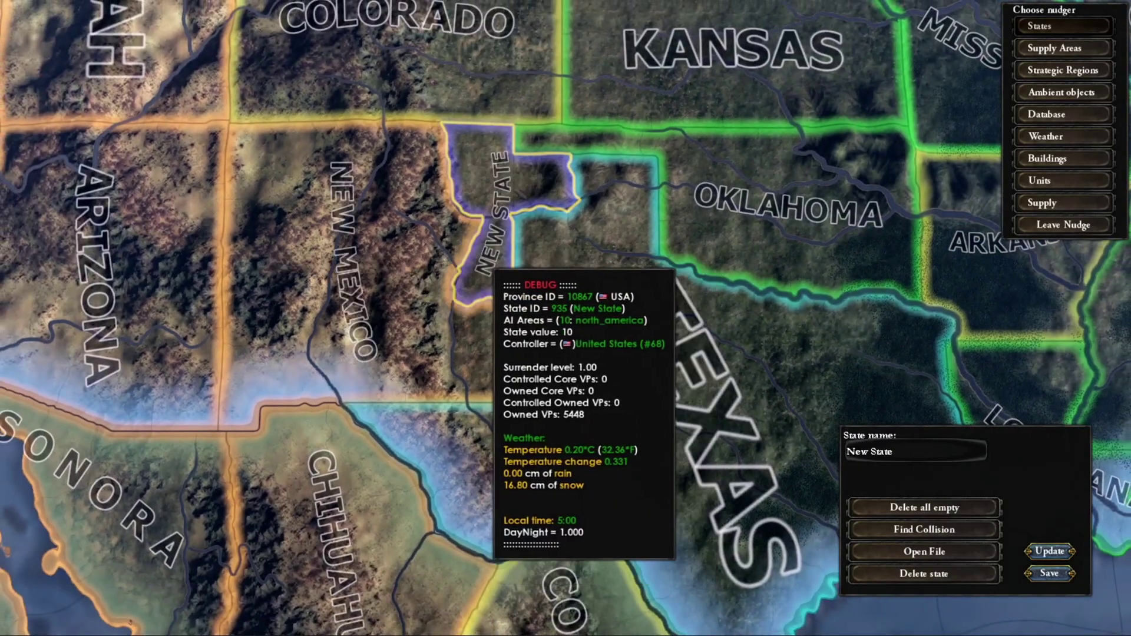
pyautogui.rightClick(548, 244)
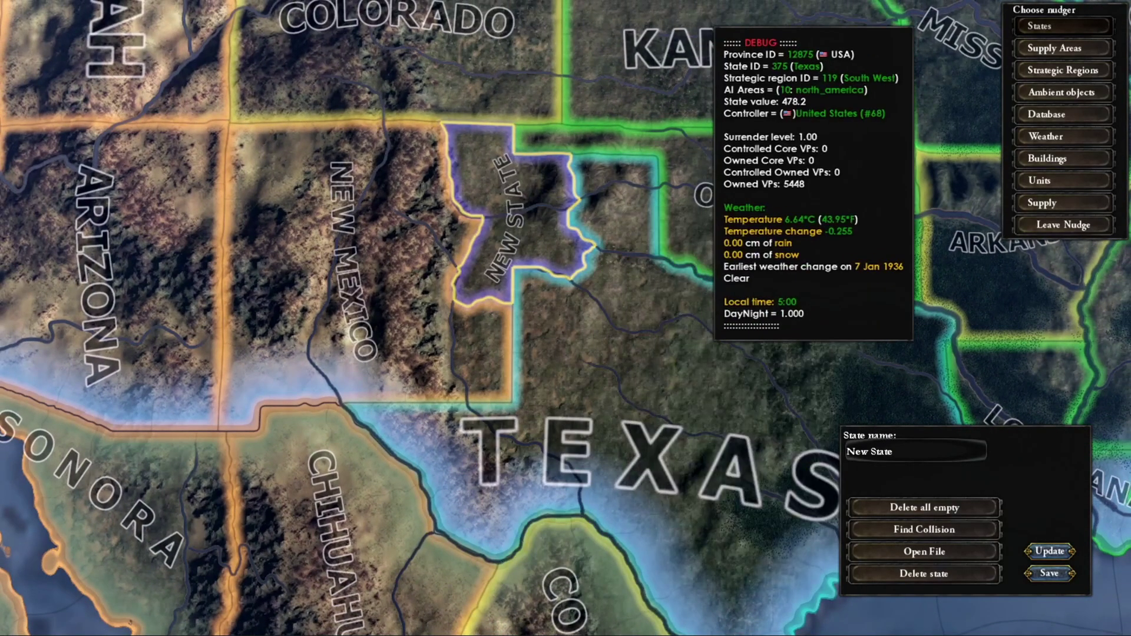
pyautogui.rightClick(434, 164)
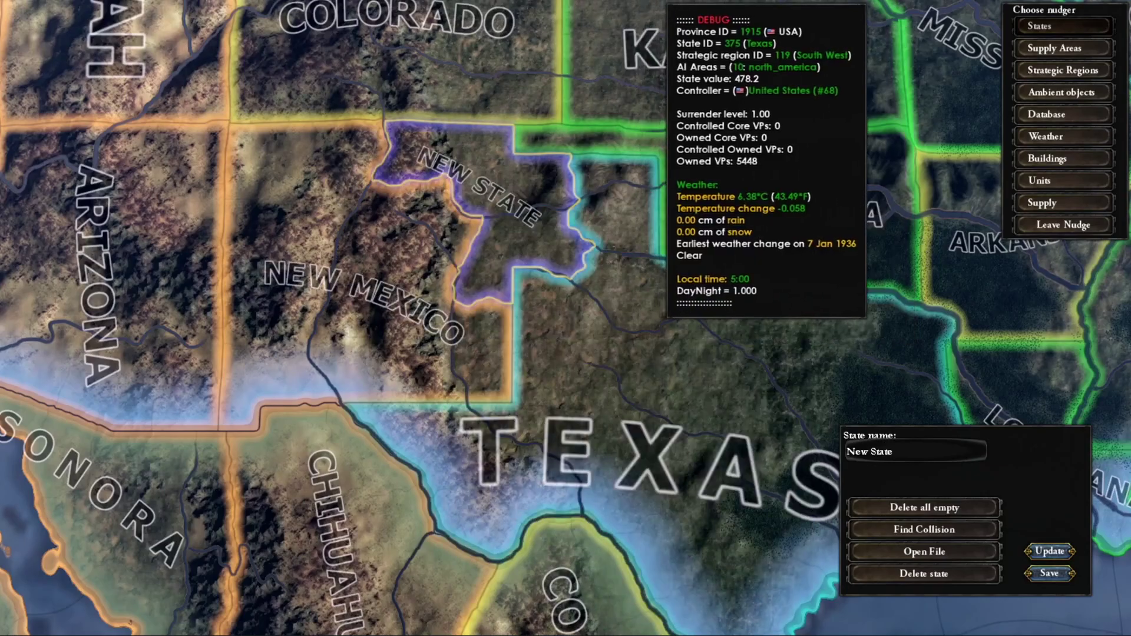
pyautogui.moveTo(589, 265); pyautogui.dragTo(630, 324)
pyautogui.rightClick(570, 302)
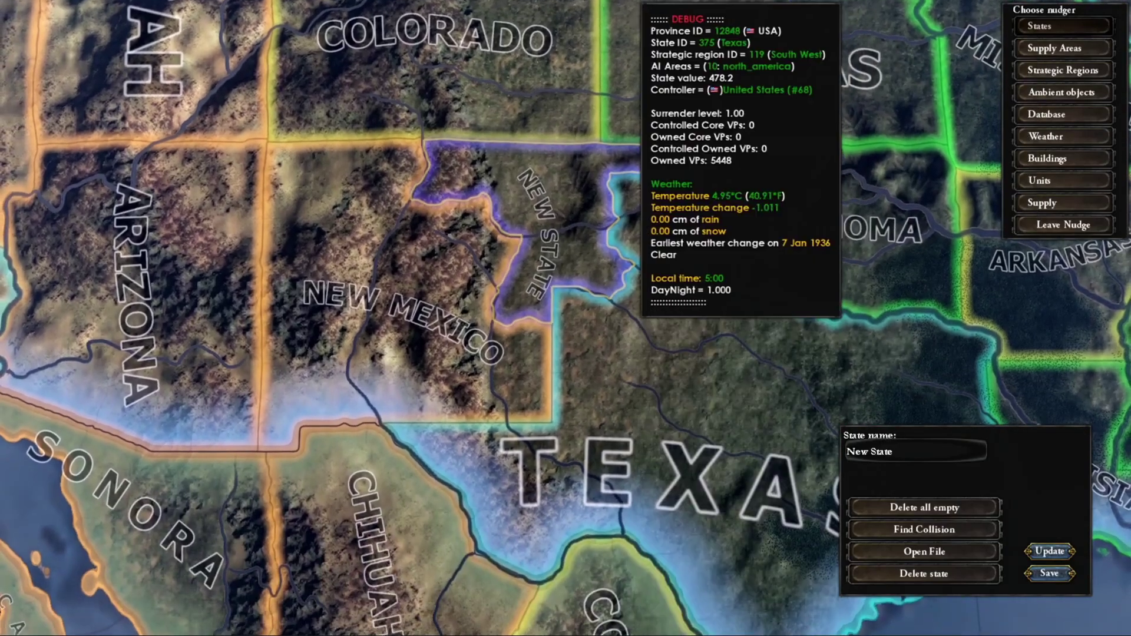
pyautogui.scroll(-4, 660, 366)
pyautogui.scroll(6, 686, 396)
pyautogui.scroll(-3, 600, 310)
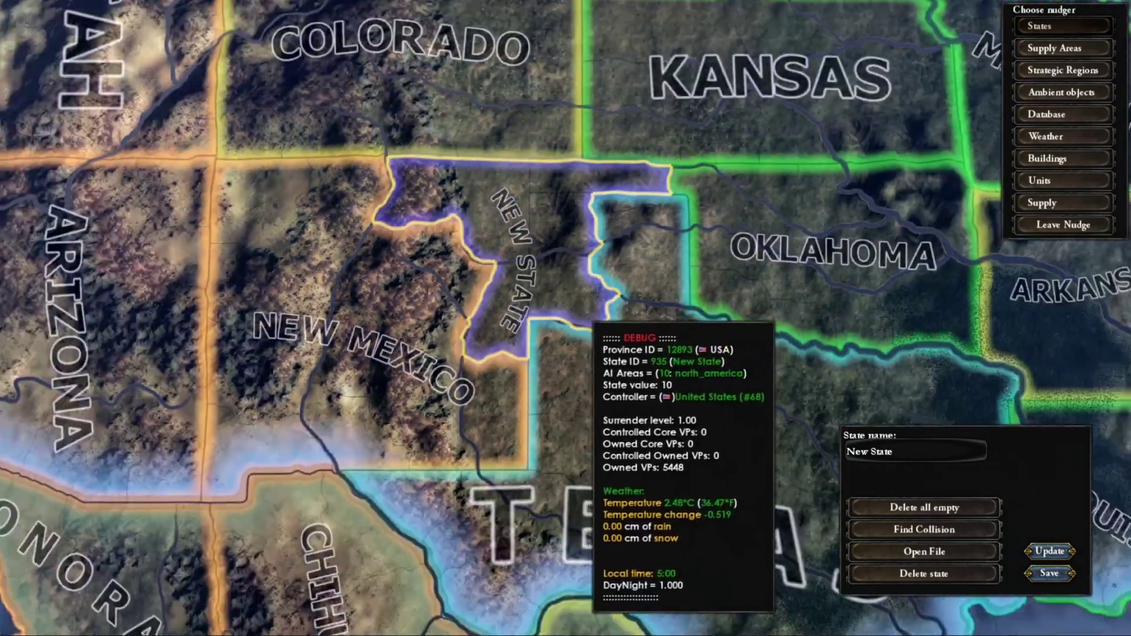
pyautogui.scroll(-2, 584, 312)
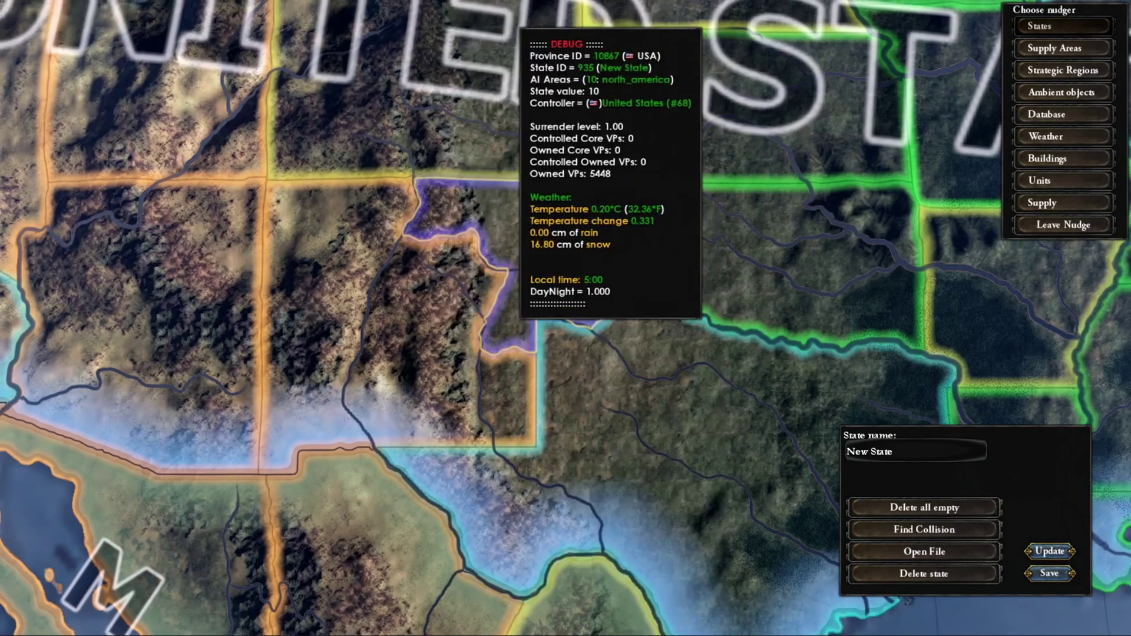
# Switch to strategic region editing and select the South West region covering Texas.
pyautogui.moveTo(599, 319); pyautogui.dragTo(621, 353)
pyautogui.scroll(2, 421, 412)
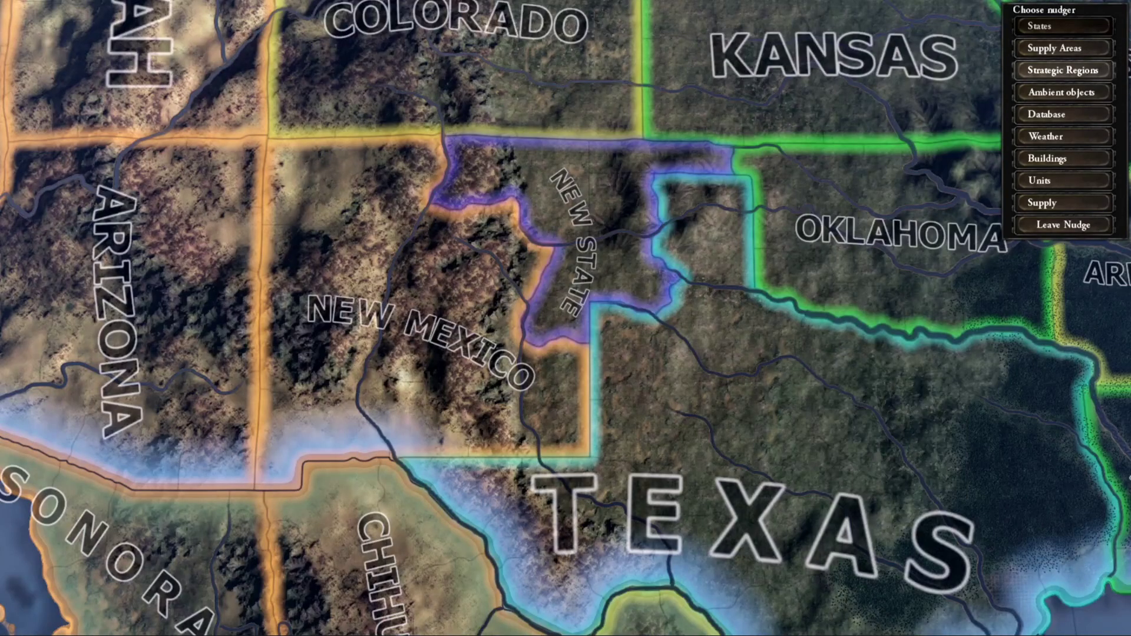
pyautogui.click(1063, 70)
pyautogui.scroll(1, 596, 268)
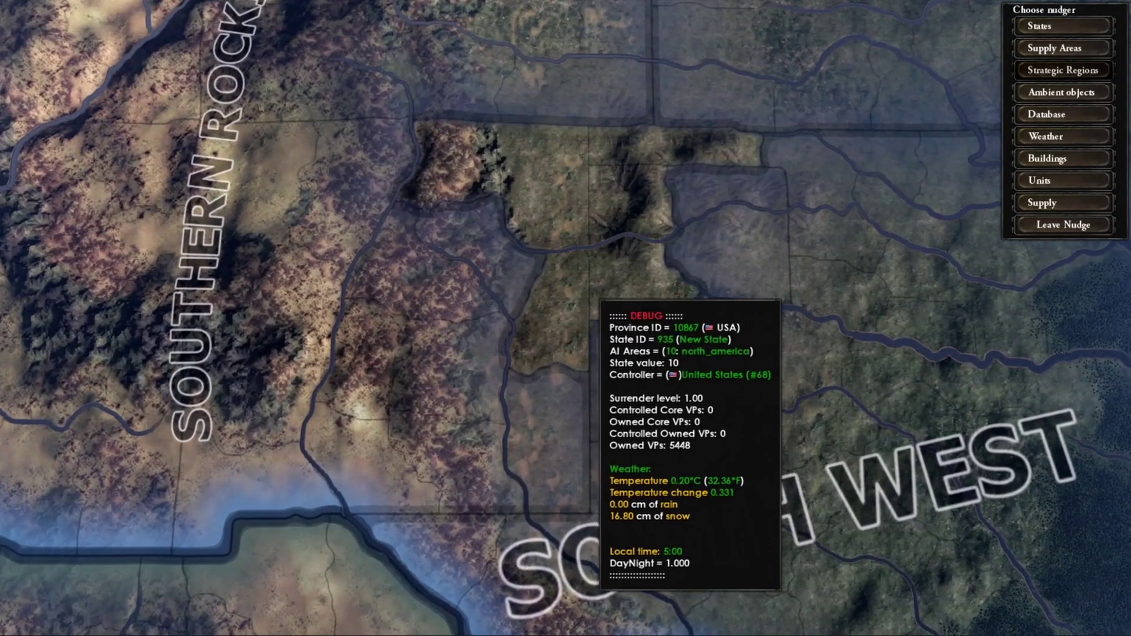
pyautogui.scroll(-2, 566, 318)
pyautogui.scroll(3, 566, 318)
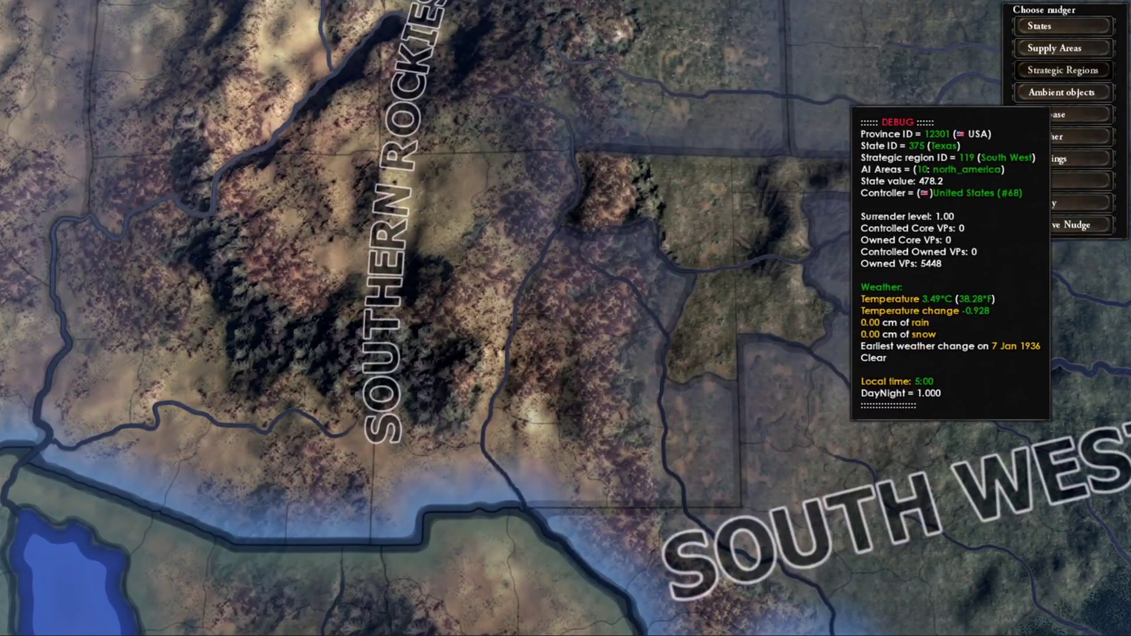
pyautogui.click(842, 429)
pyautogui.moveTo(842, 429); pyautogui.dragTo(451, 147)
pyautogui.moveTo(398, 195); pyautogui.dragTo(759, 329)
pyautogui.click(577, 153)
pyautogui.moveTo(577, 153); pyautogui.dragTo(437, 342)
pyautogui.moveTo(583, 443); pyautogui.dragTo(474, 136)
pyautogui.click(689, 212)
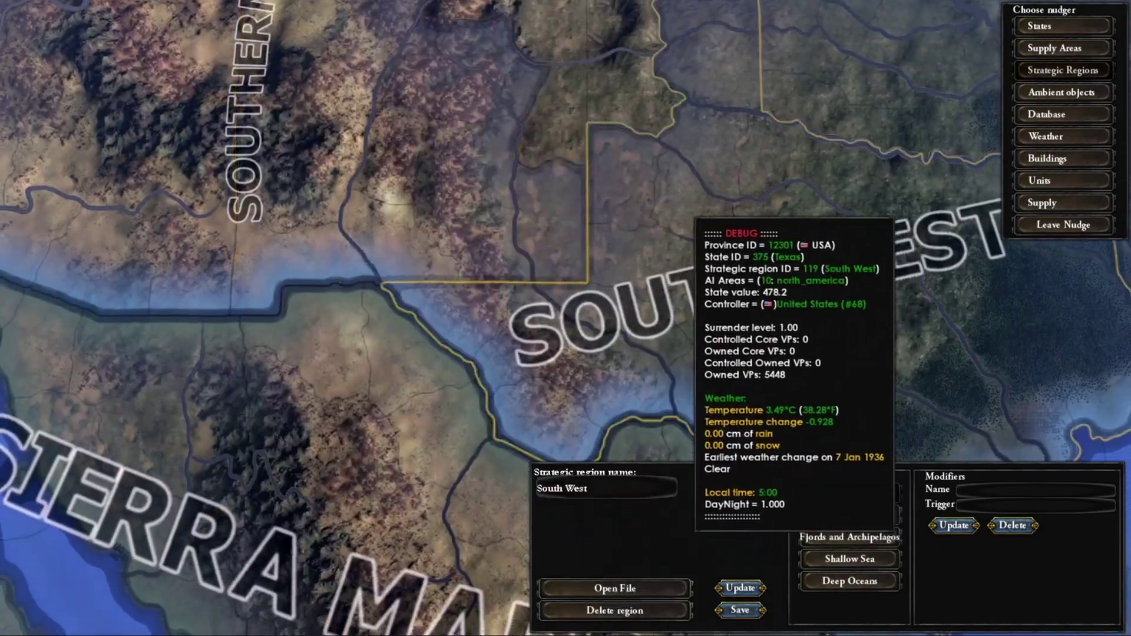
# Add the new state's provinces to the South West strategic region.
pyautogui.moveTo(689, 212); pyautogui.dragTo(746, 489)
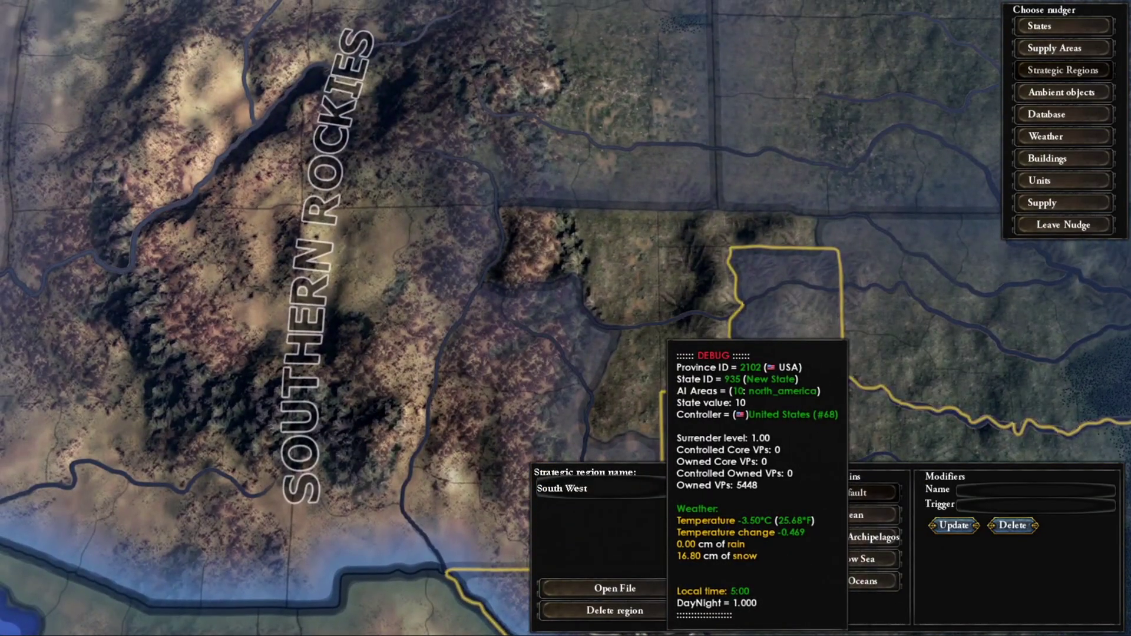
pyautogui.scroll(-2, 768, 291)
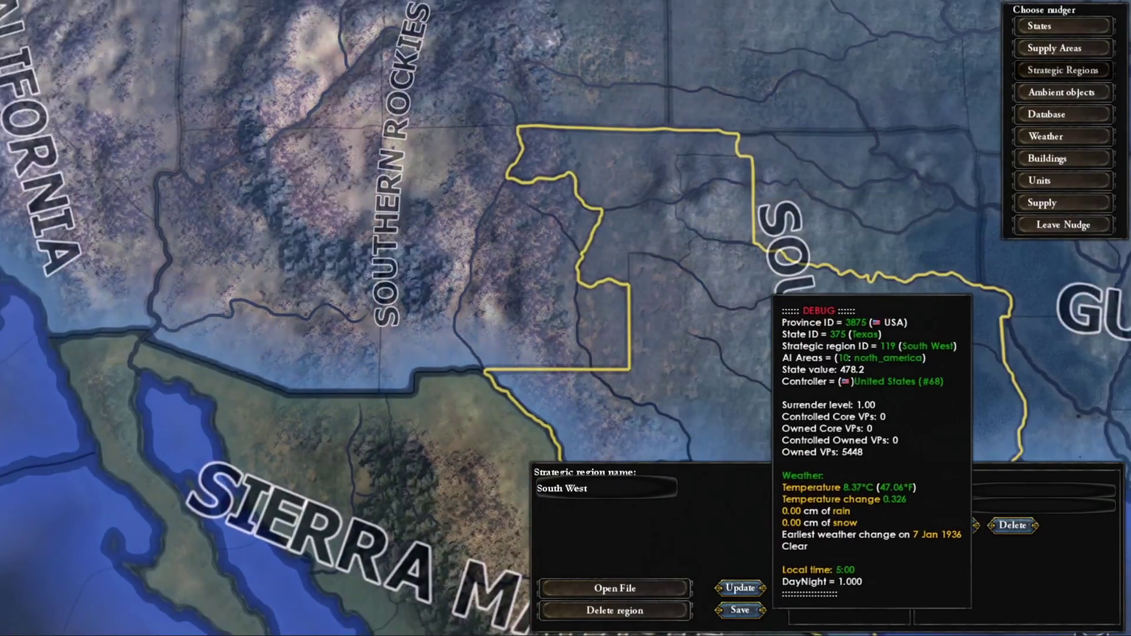
pyautogui.scroll(-3, 769, 291)
pyautogui.scroll(2, 534, 290)
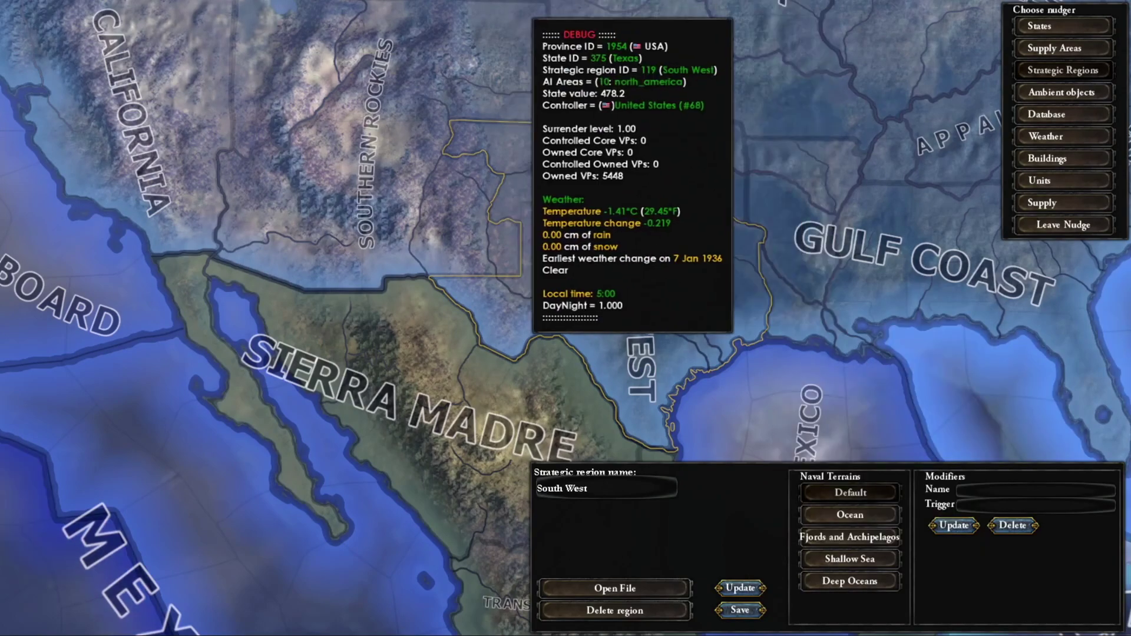
pyautogui.press('w')
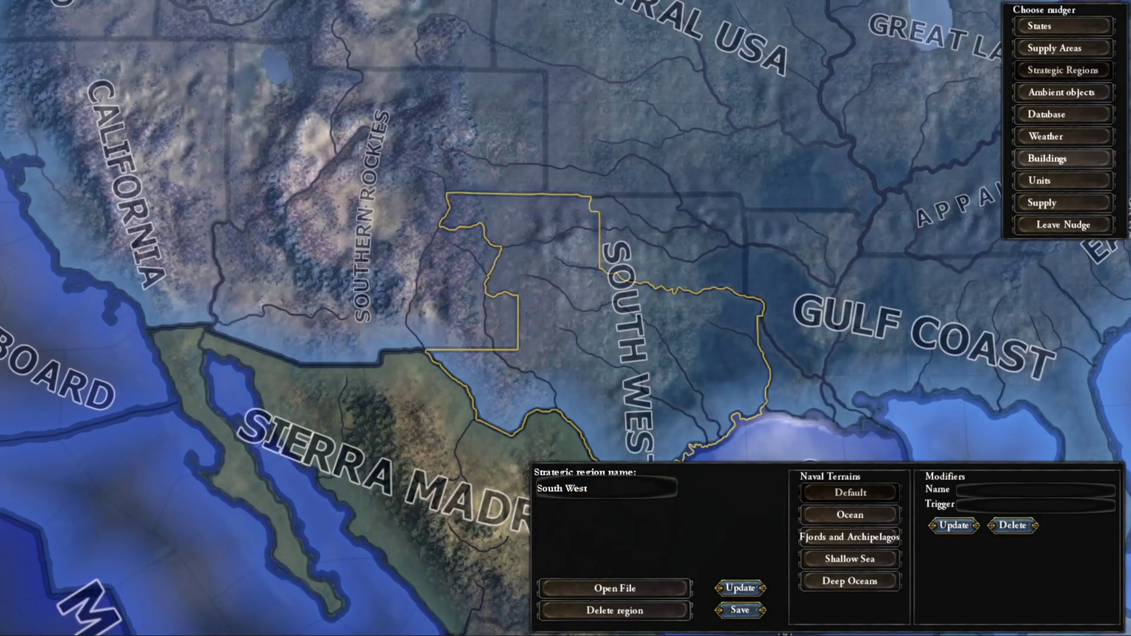
# Switch to building editing and generate random building positions in the new state.
pyautogui.click(1063, 159)
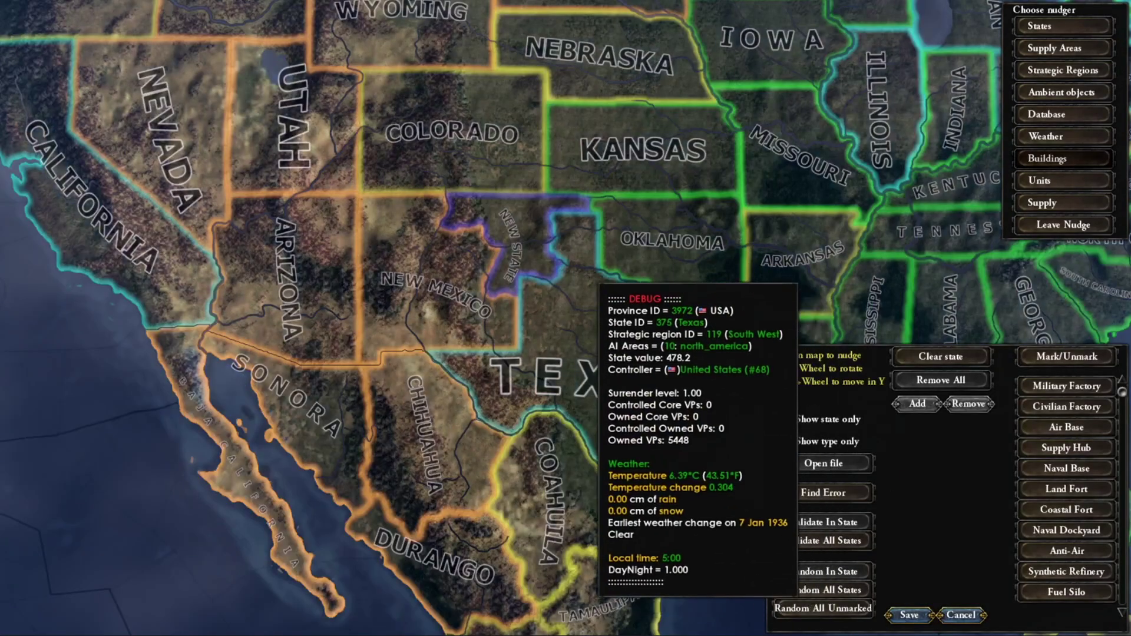
pyautogui.scroll(5, 519, 255)
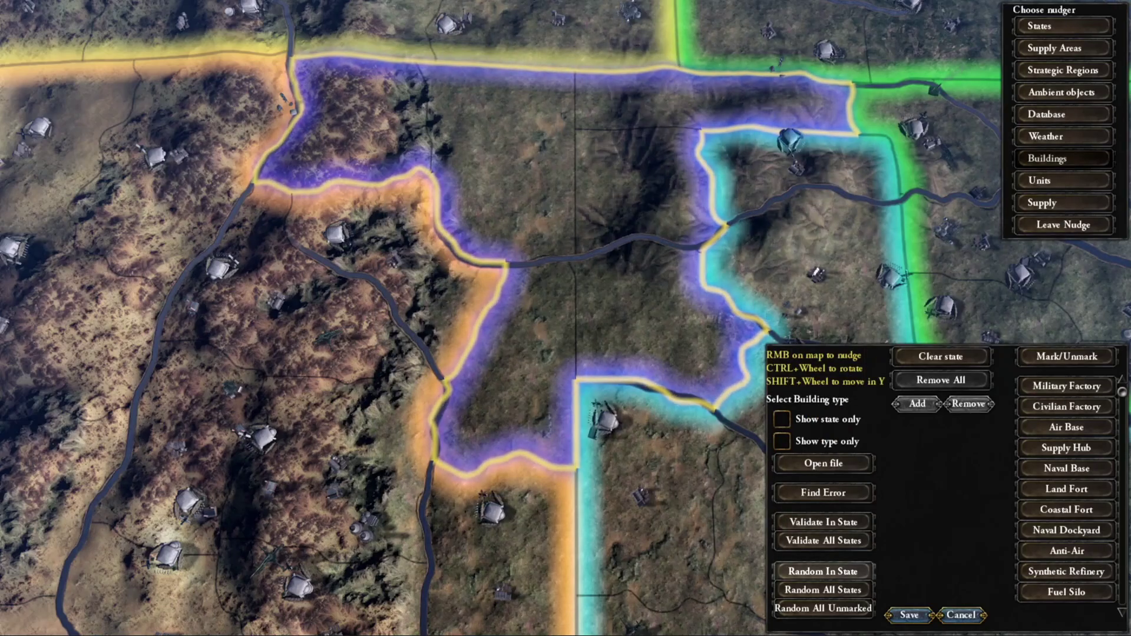
pyautogui.click(823, 571)
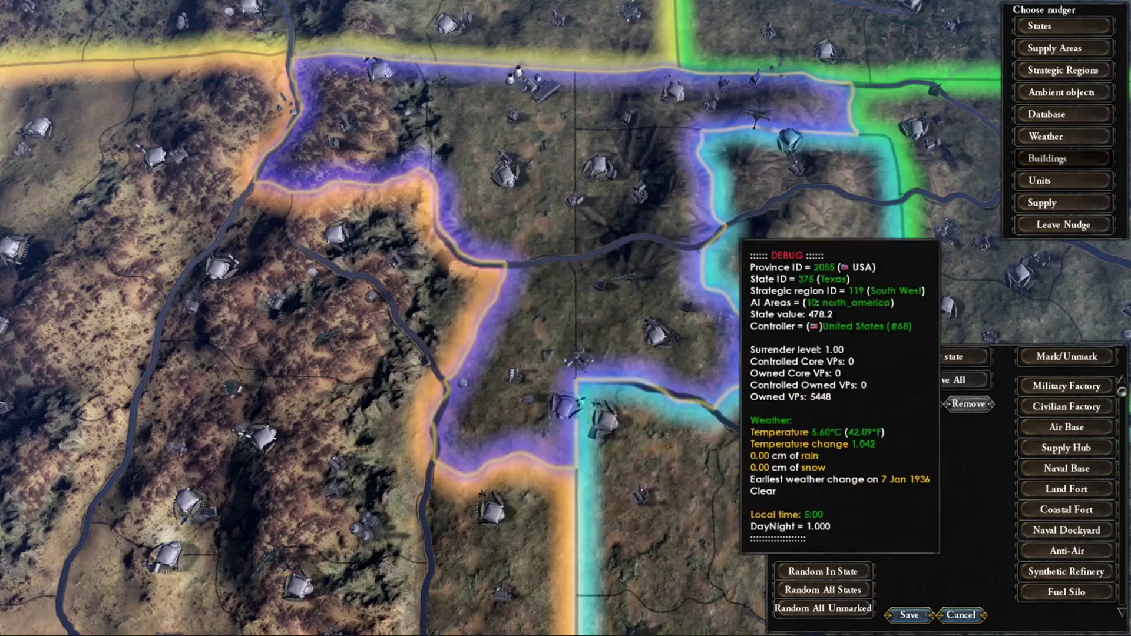
pyautogui.scroll(-5, 465, 318)
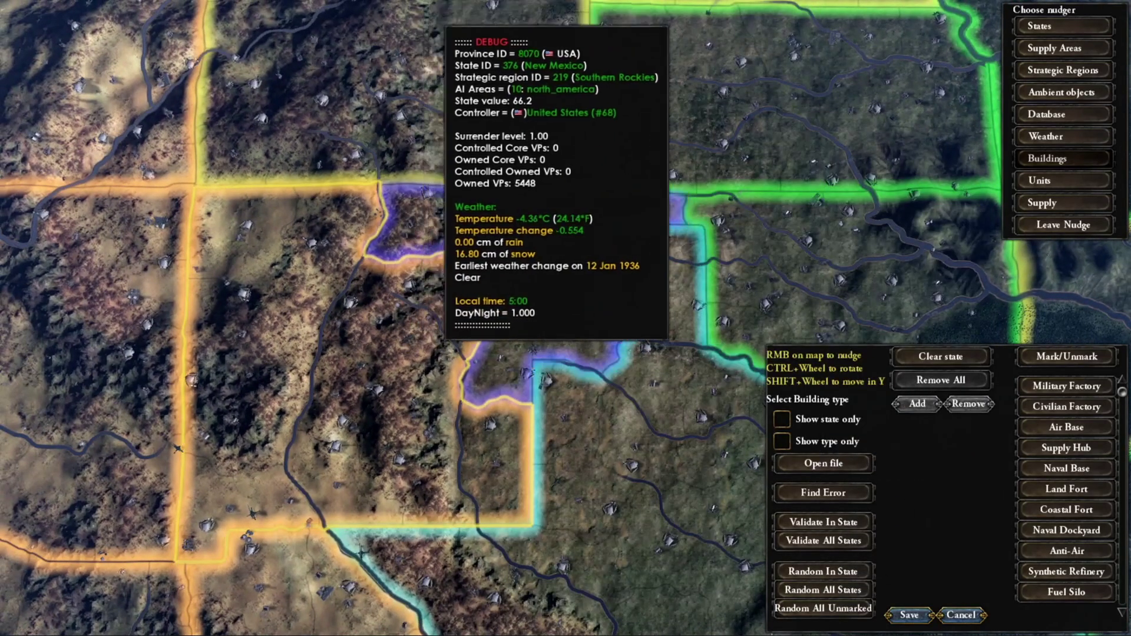
pyautogui.click(822, 589)
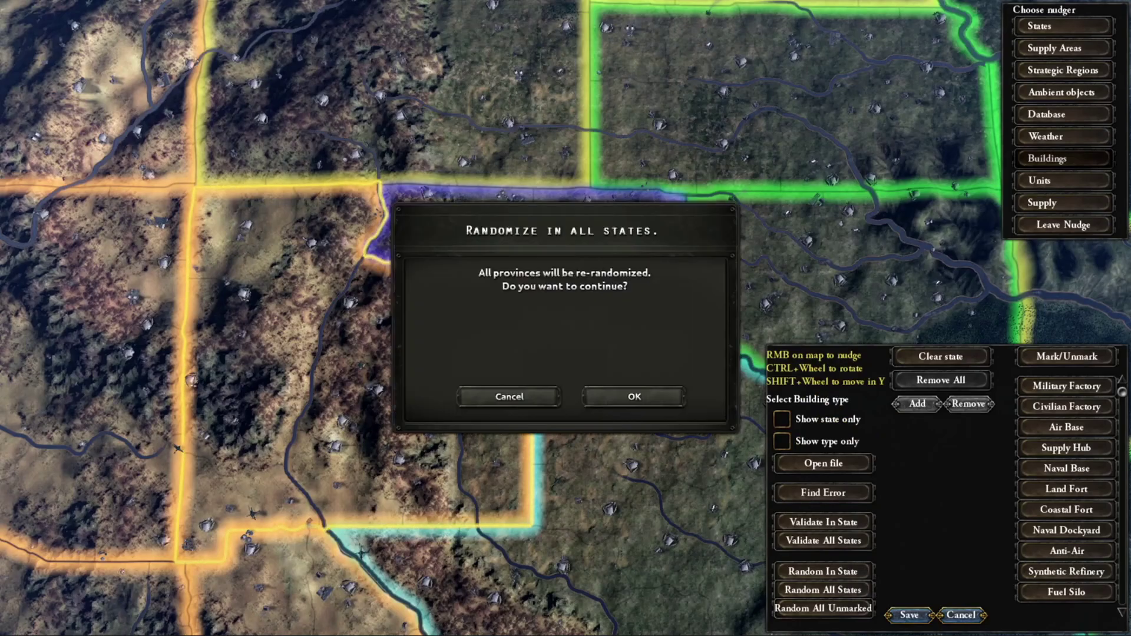
pyautogui.click(510, 397)
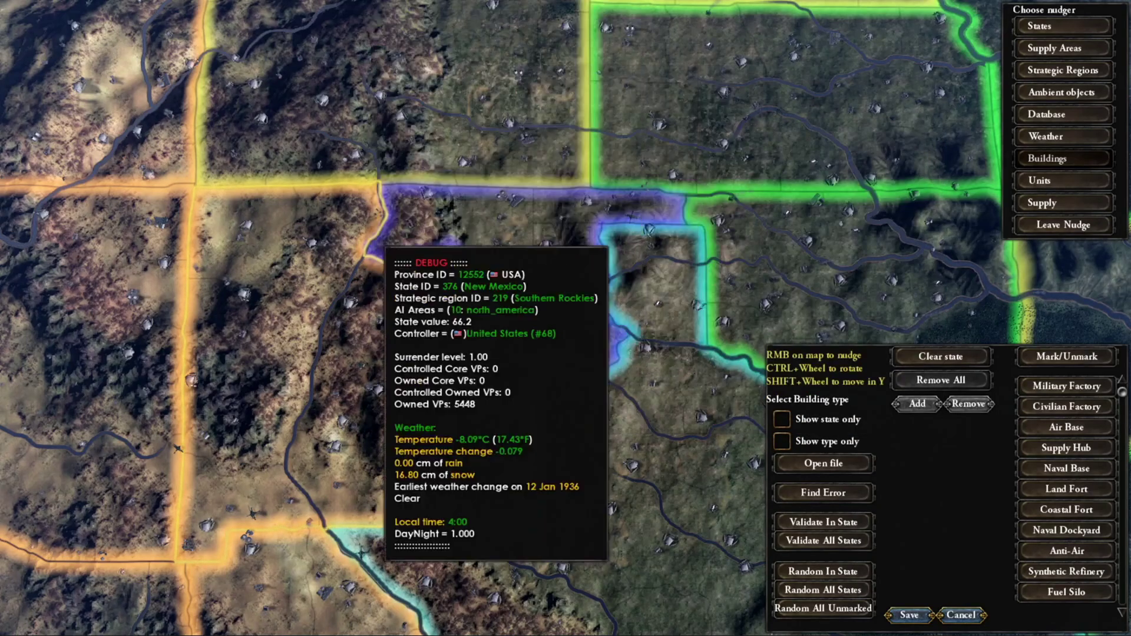
# Regenerate random building positions for the neighbouring states New Mexico and Texas.
pyautogui.scroll(3, 563, 277)
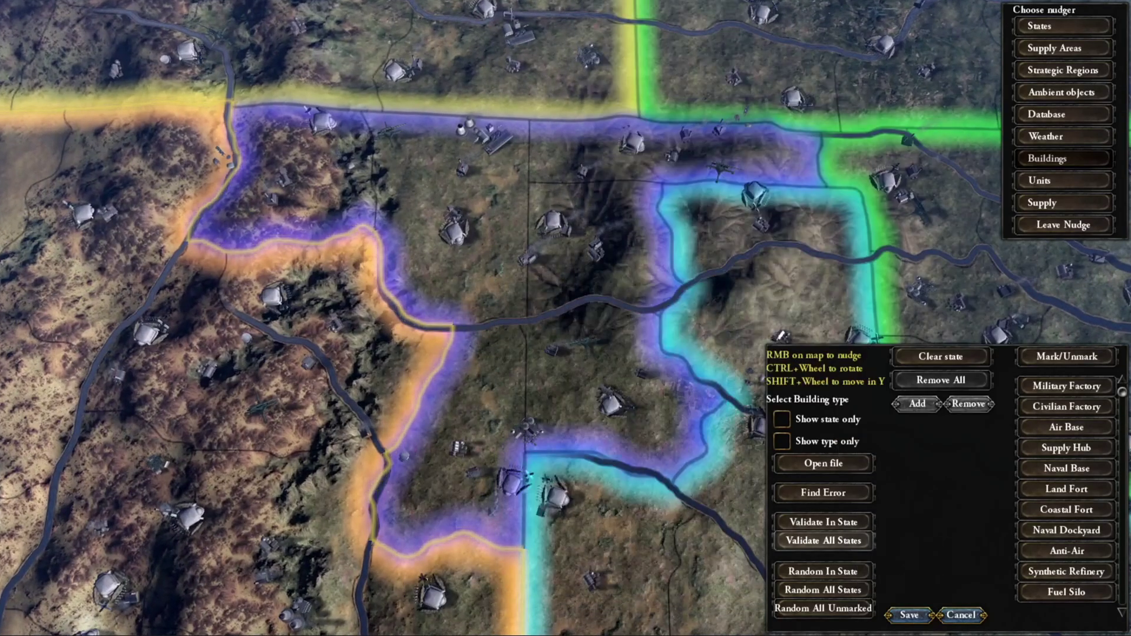
pyautogui.click(823, 571)
pyautogui.moveTo(418, 400); pyautogui.dragTo(636, 376)
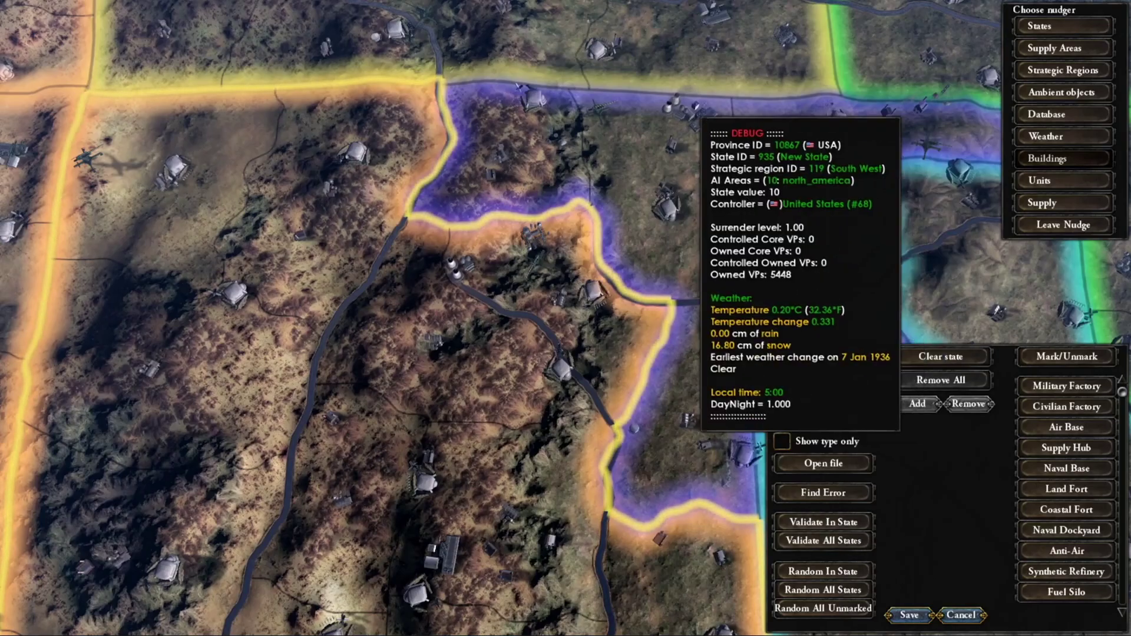
pyautogui.moveTo(690, 435); pyautogui.dragTo(331, 291)
pyautogui.click(534, 384)
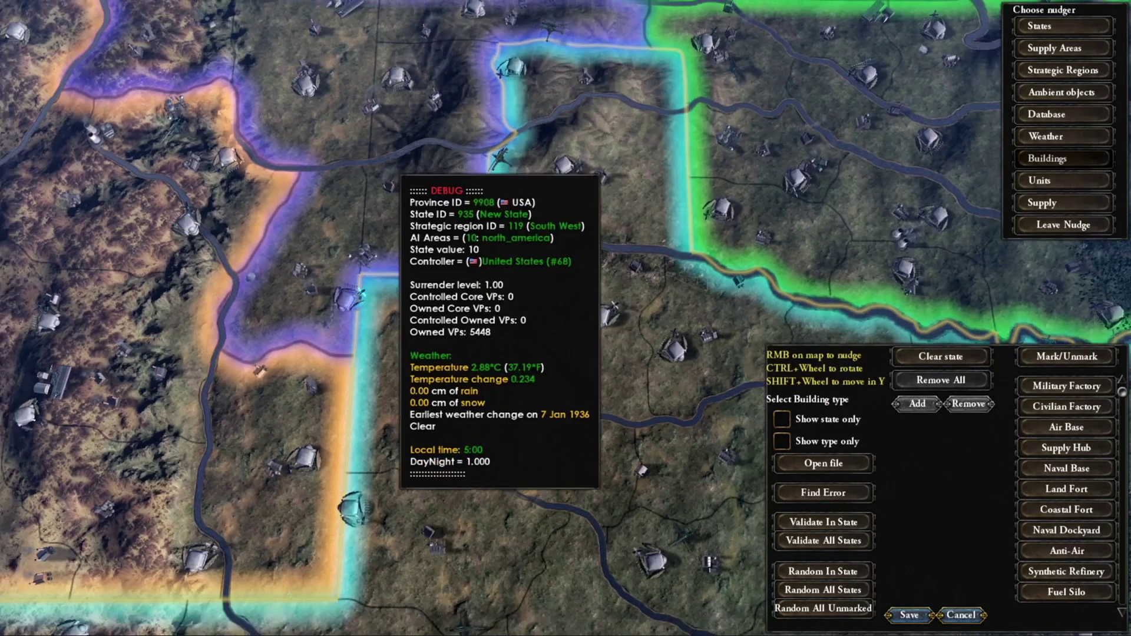
# Check the generated building positions in the new state and the states around it.
pyautogui.scroll(-5, 447, 283)
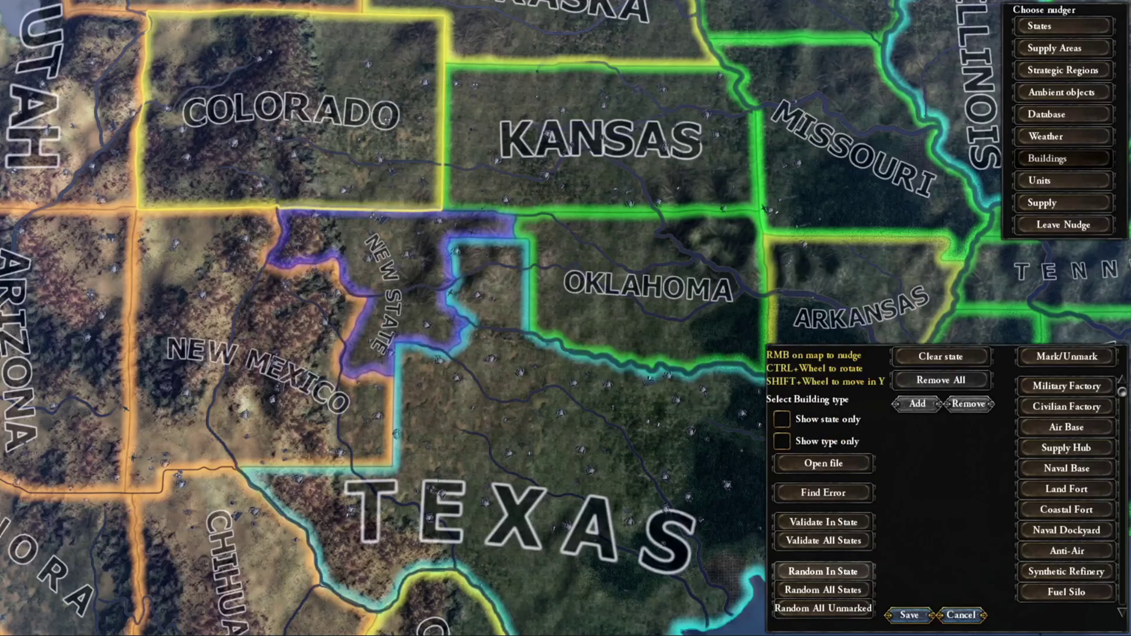
pyautogui.moveTo(245, 200); pyautogui.dragTo(395, 334)
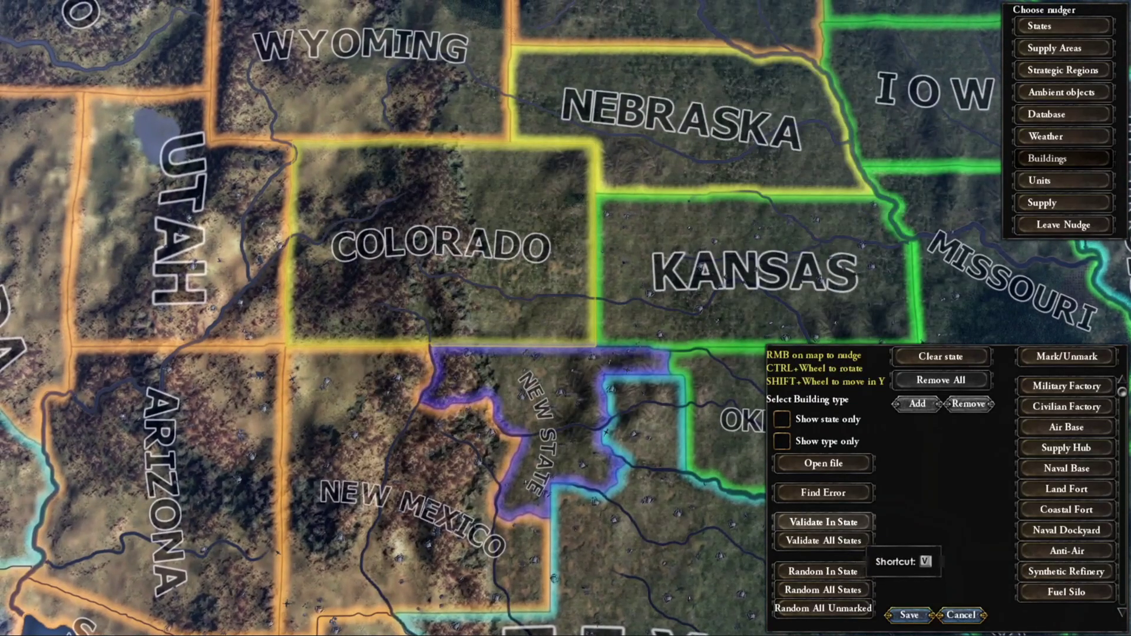
pyautogui.scroll(6, 519, 389)
pyautogui.moveTo(524, 390); pyautogui.dragTo(567, 318)
pyautogui.scroll(-4, 567, 318)
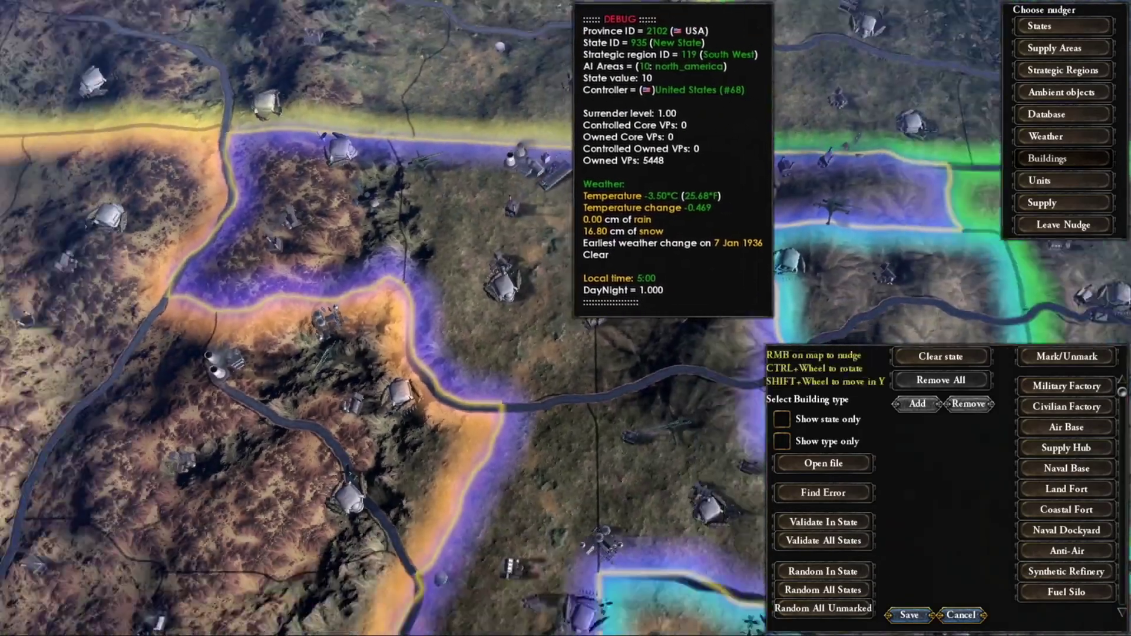
pyautogui.scroll(-6, 566, 318)
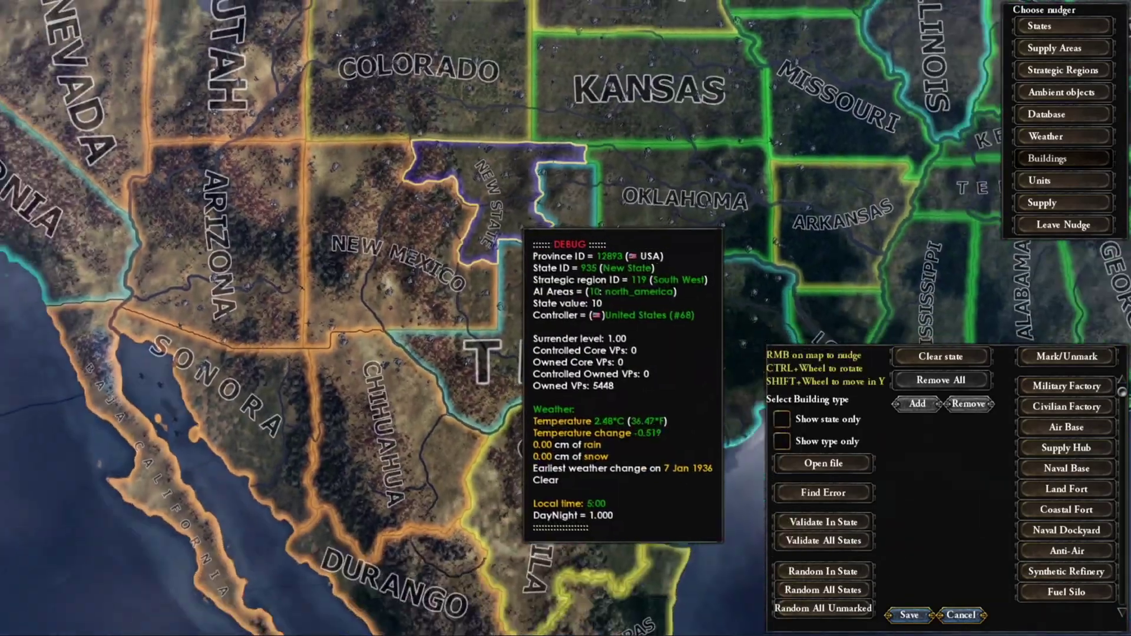
pyautogui.press('Right')
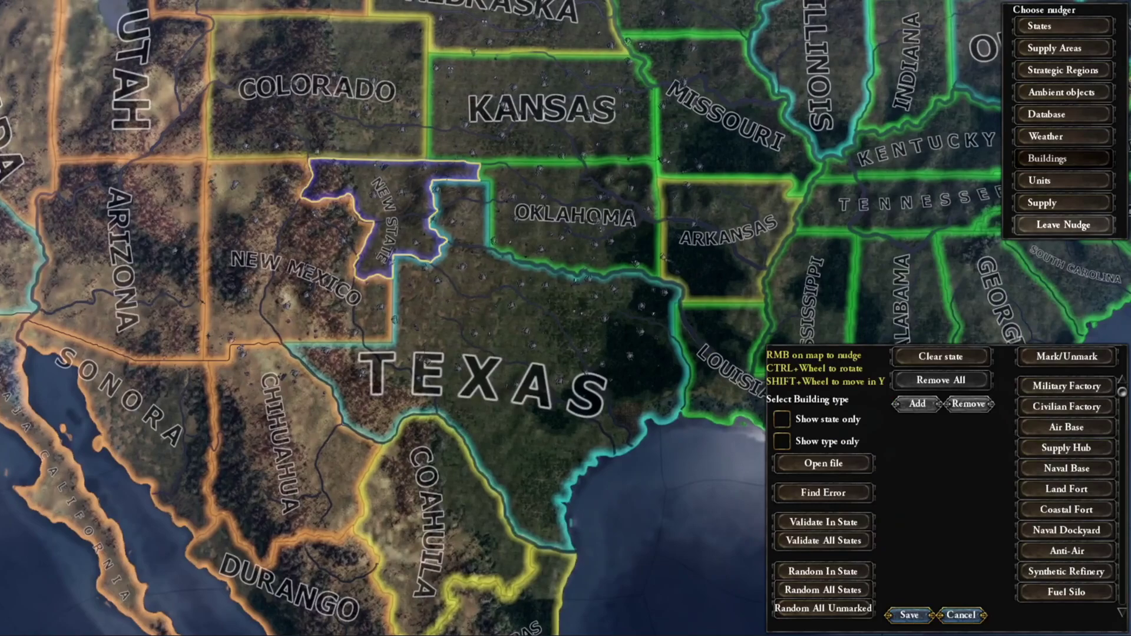
# View the supply network in the supply nudger and leave the nudge editor.
pyautogui.click(1063, 202)
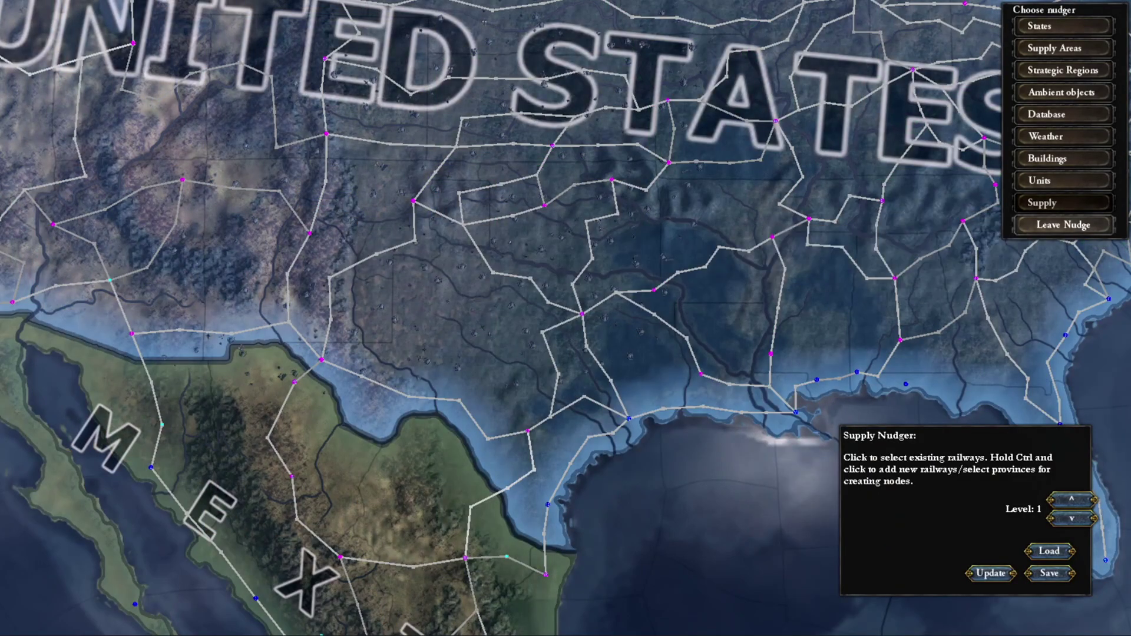
pyautogui.click(1063, 224)
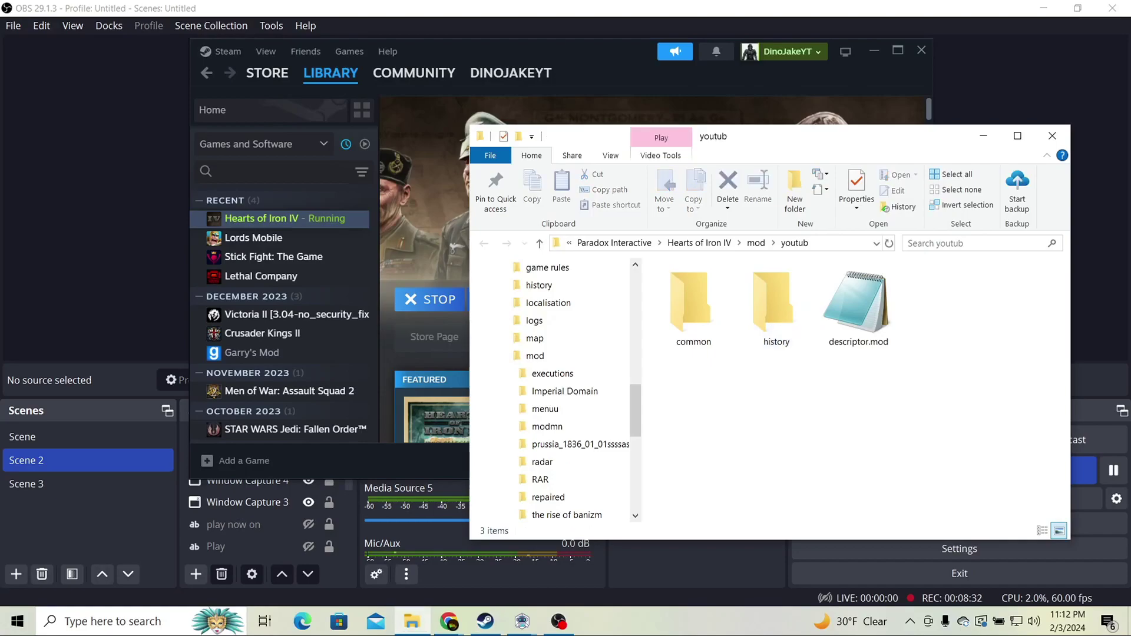
# In File Explorer, inspect the generated state files in the history\states folder of the Hearts of Iron IV documents directory.
pyautogui.moveTo(836, 136); pyautogui.dragTo(705, 92)
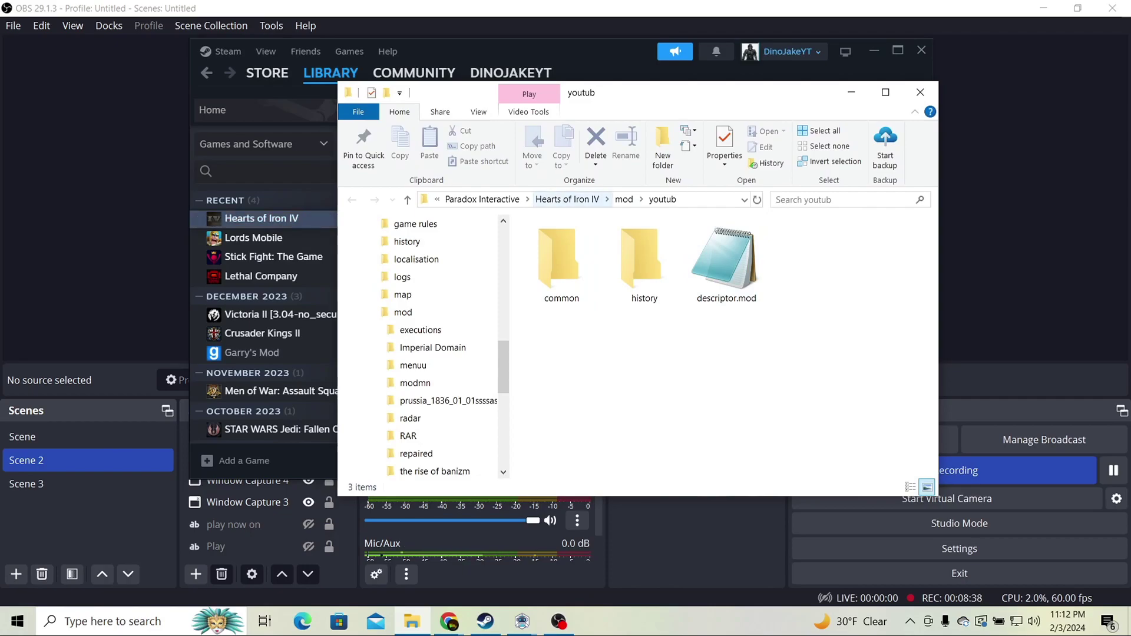
pyautogui.click(566, 199)
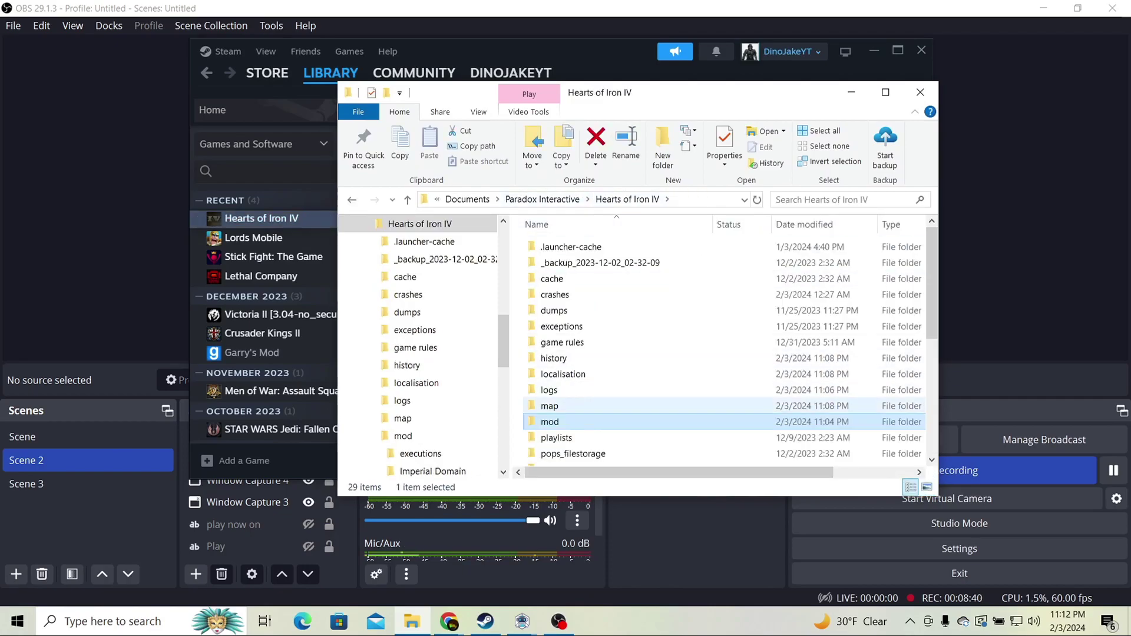
pyautogui.click(563, 374)
pyautogui.click(555, 358)
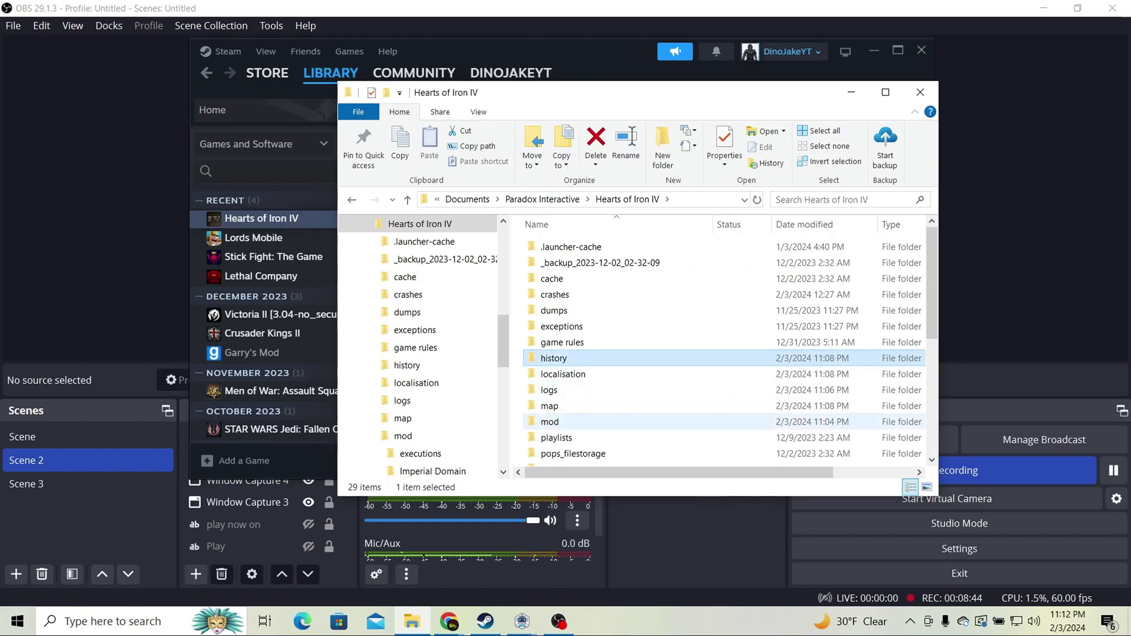
pyautogui.click(550, 406)
pyautogui.doubleClick(554, 358)
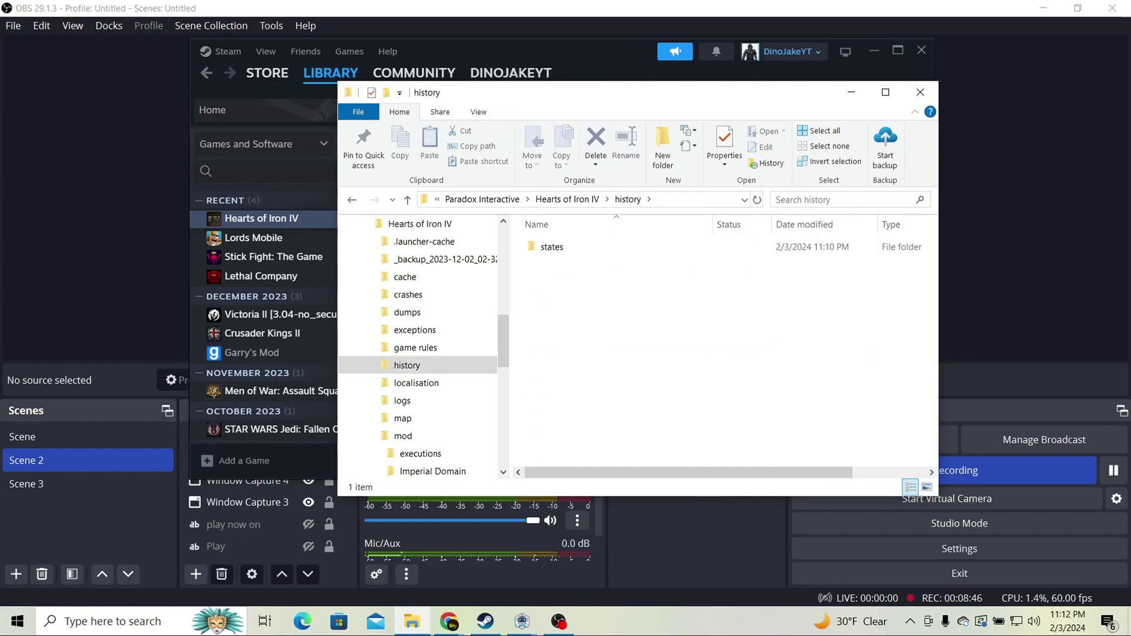
pyautogui.doubleClick(552, 247)
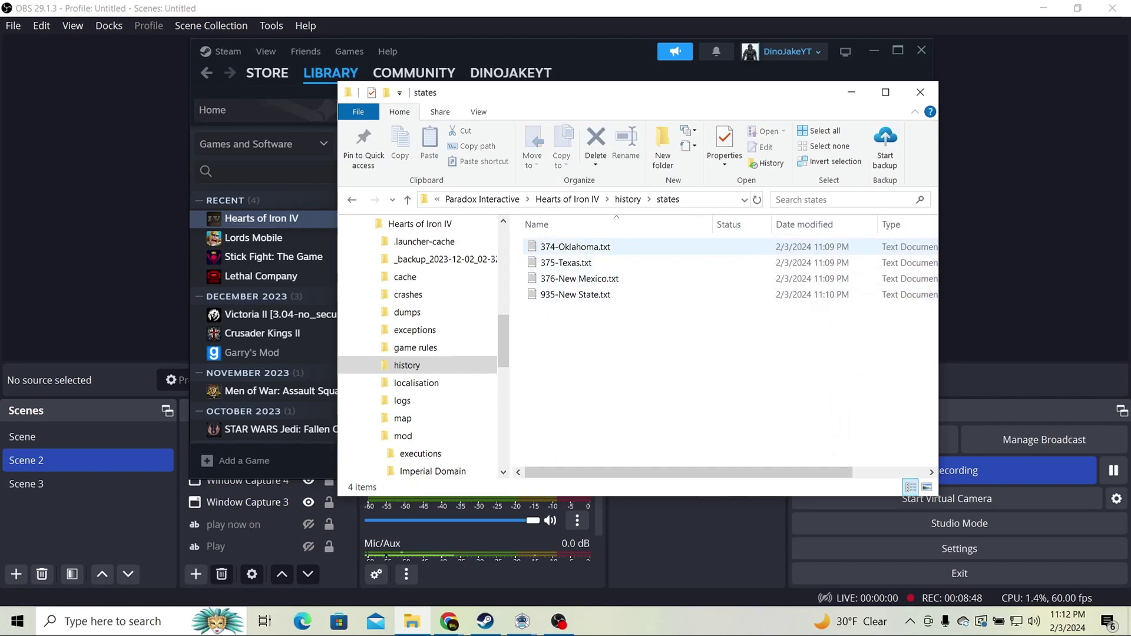
# Return to the Hearts of Iron IV folder and cut the history, localisation and map folders.
pyautogui.click(628, 199)
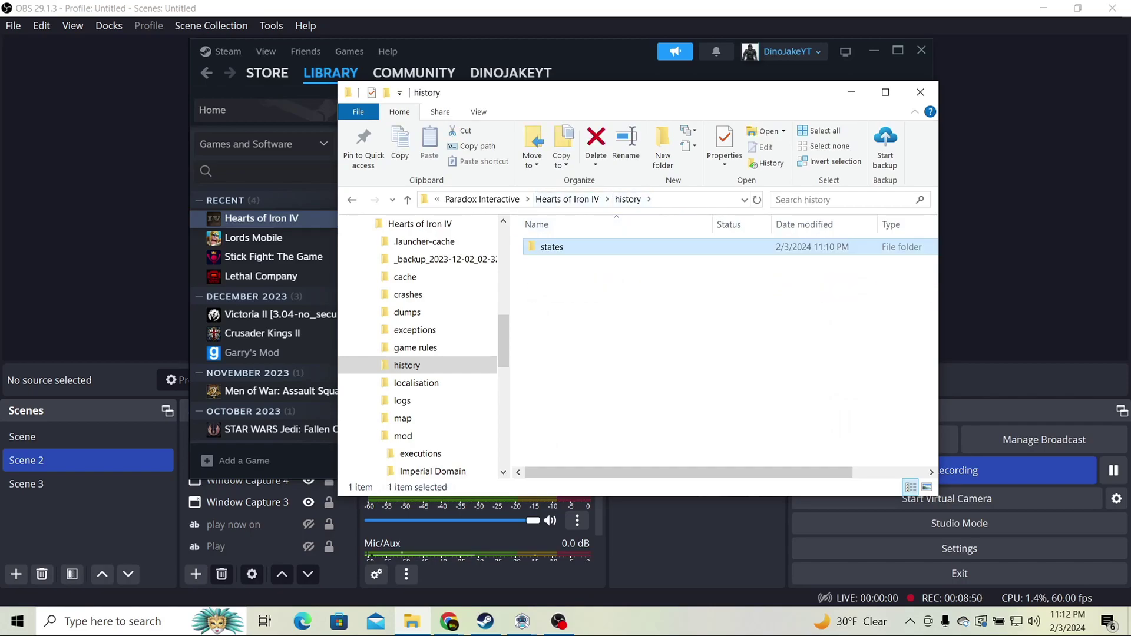
pyautogui.click(566, 199)
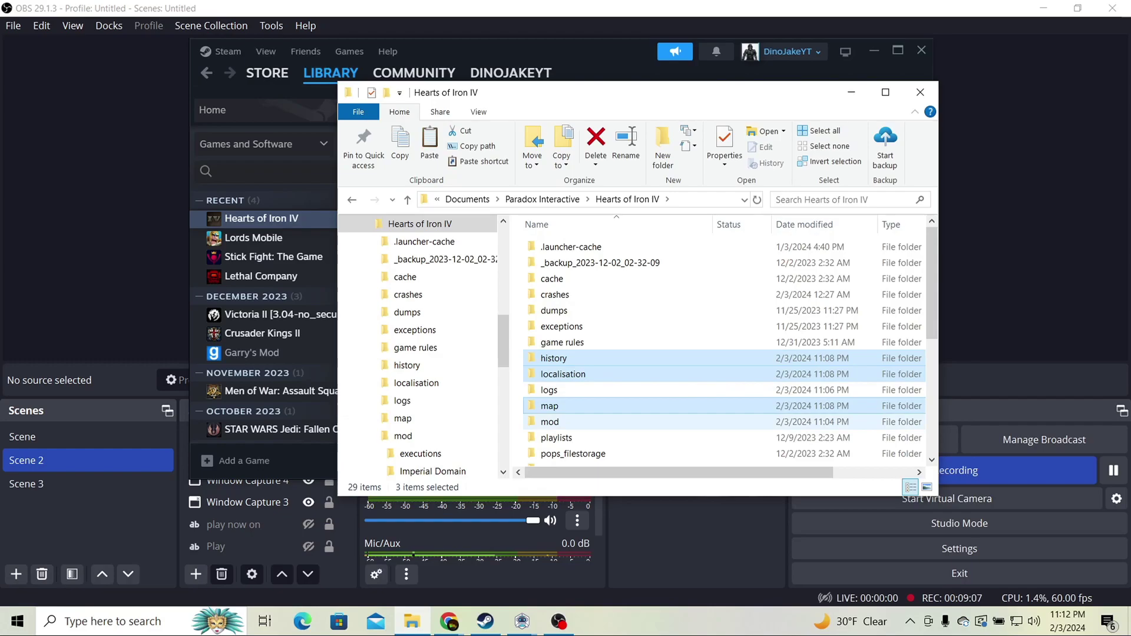
pyautogui.rightClick(571, 359)
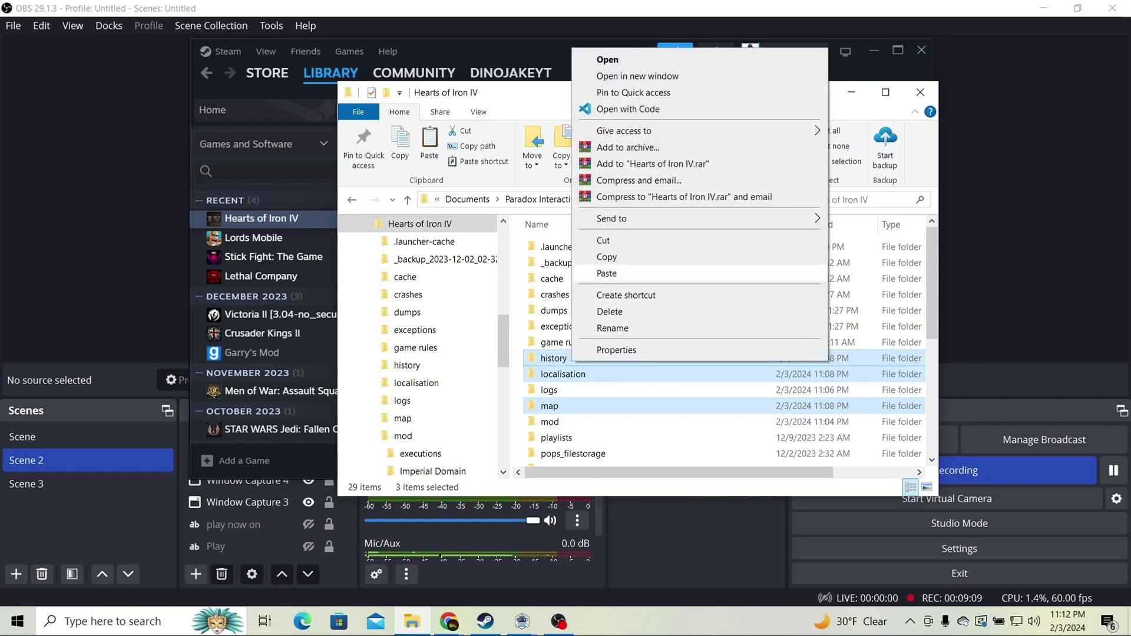
pyautogui.click(603, 240)
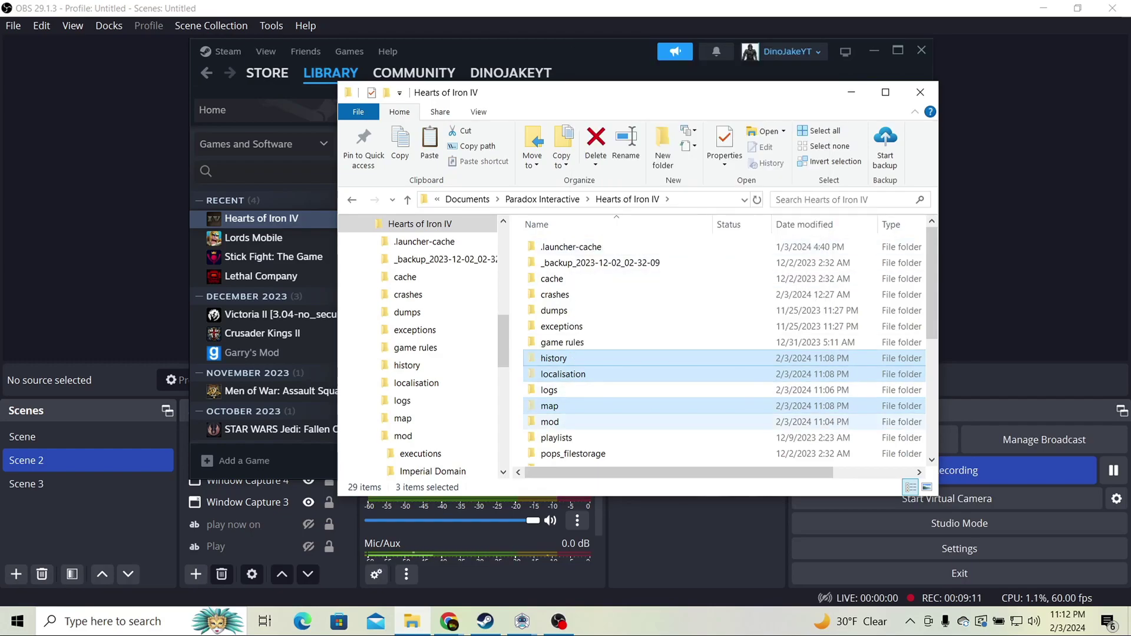
# Paste the cut history, localisation and map folders into the youtub folder inside the mod directory.
pyautogui.doubleClick(871, 422)
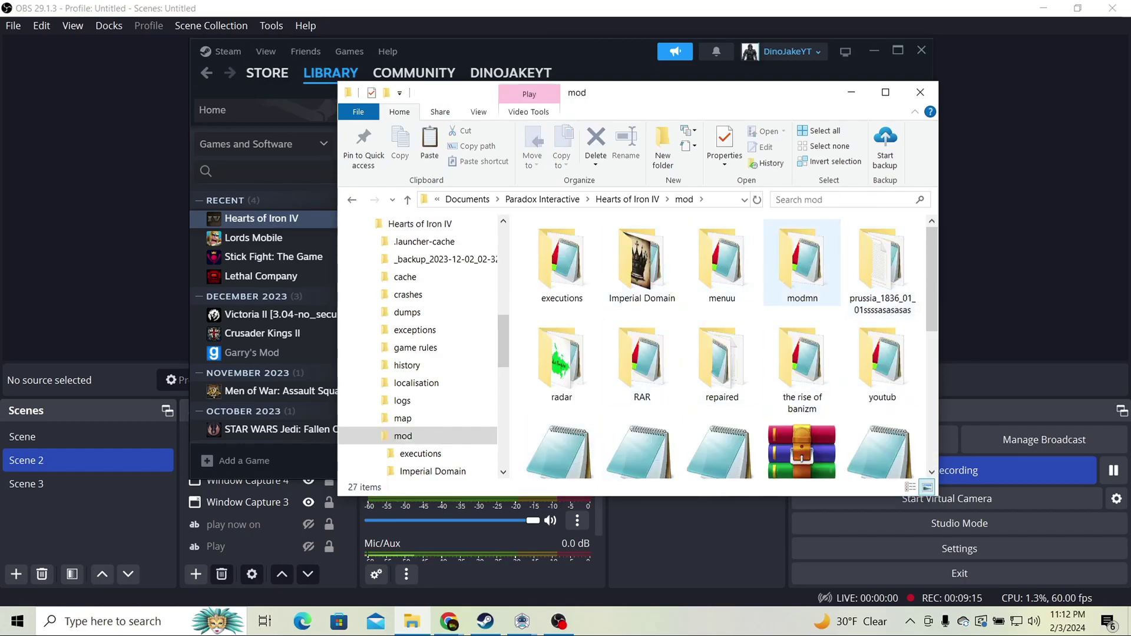
pyautogui.click(882, 362)
pyautogui.doubleClick(882, 362)
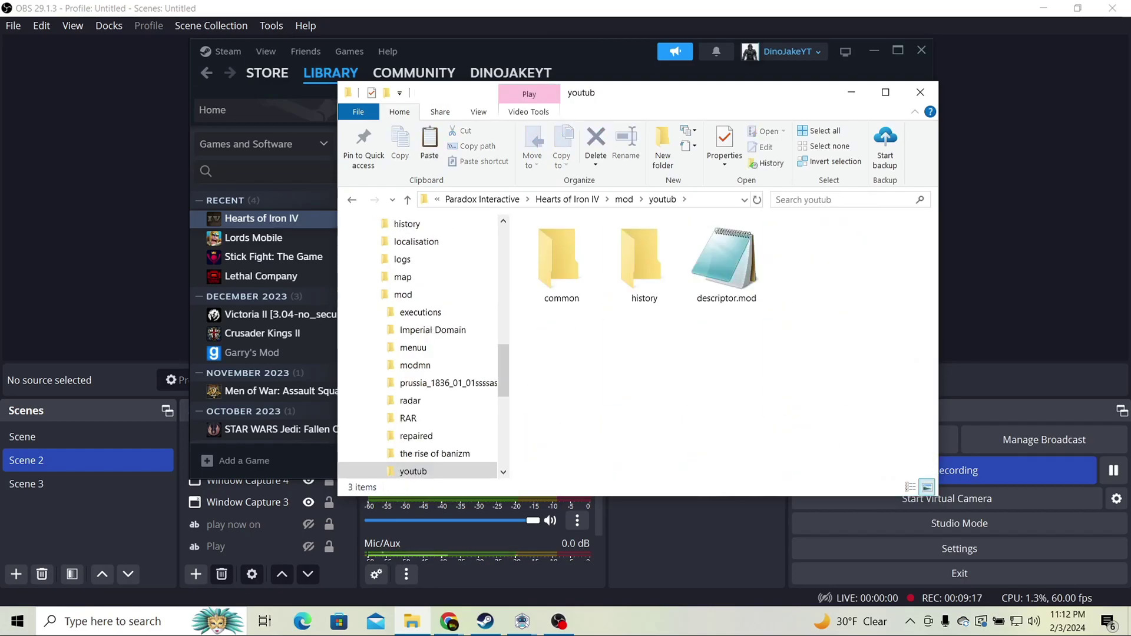
pyautogui.hotkey('ctrl', 'v')
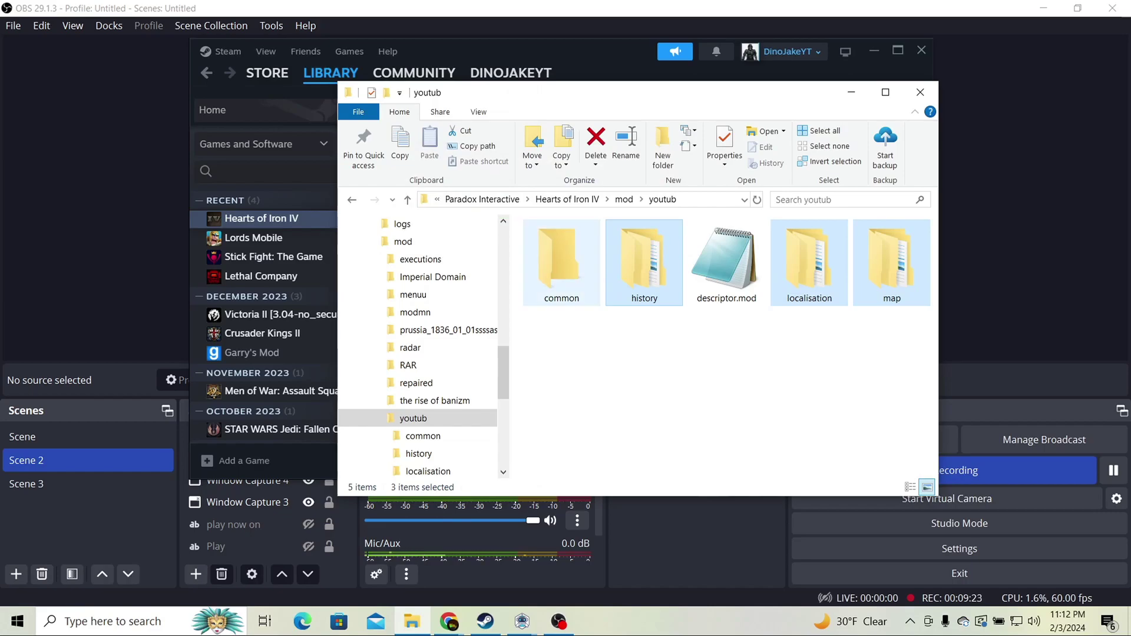
# Check the contents of the youtub mod's common folder and return to the mod's main folder.
pyautogui.doubleClick(562, 274)
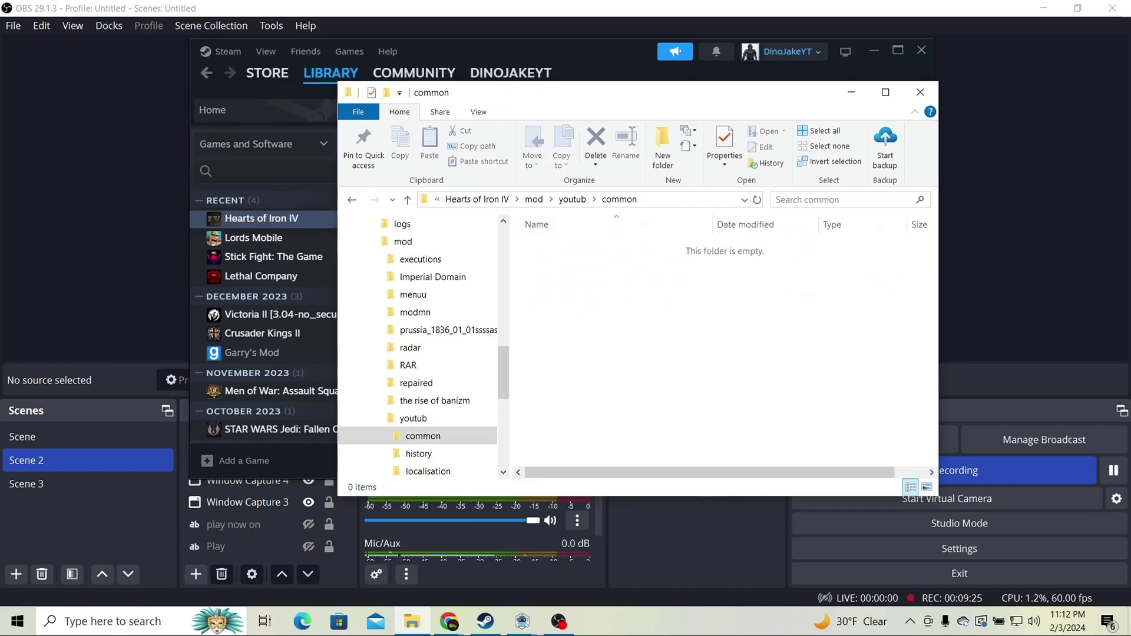
pyautogui.click(572, 200)
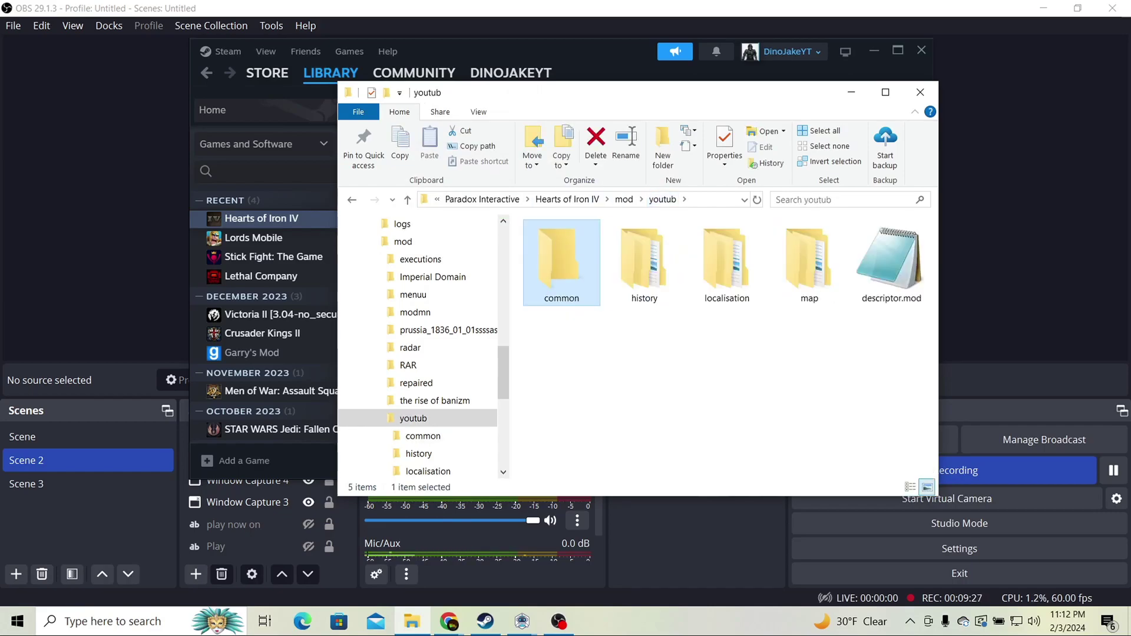
pyautogui.click(648, 377)
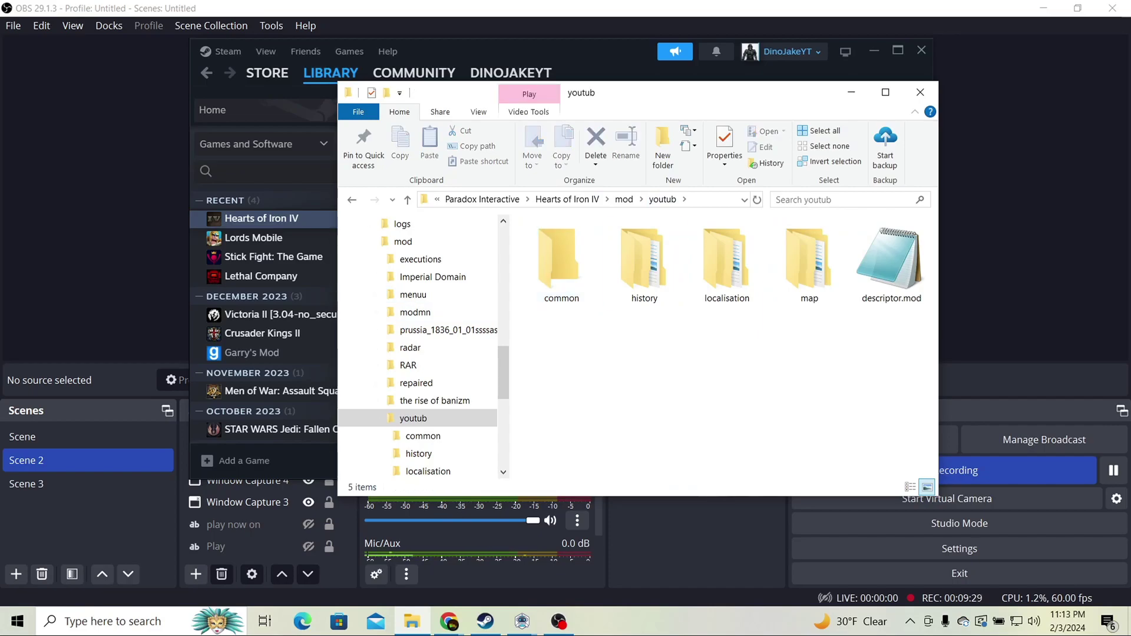
# Open 935-New State.txt and 376-New Mexico.txt from the mod's history\states folder and arrange them side by side in Notepad.
pyautogui.doubleClick(644, 262)
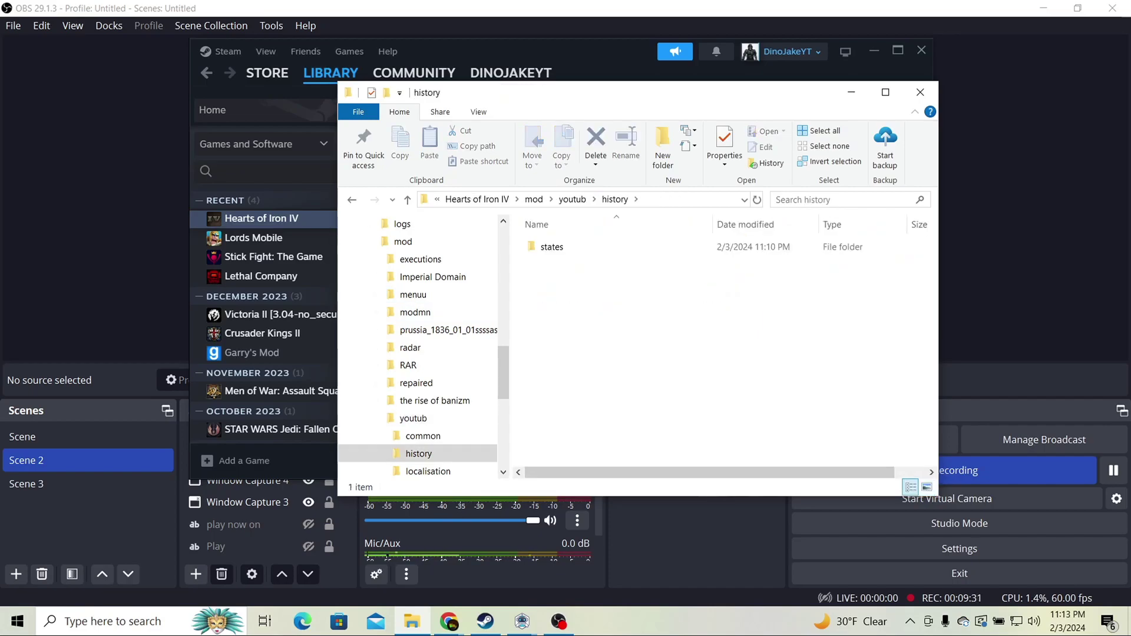
pyautogui.press('Return')
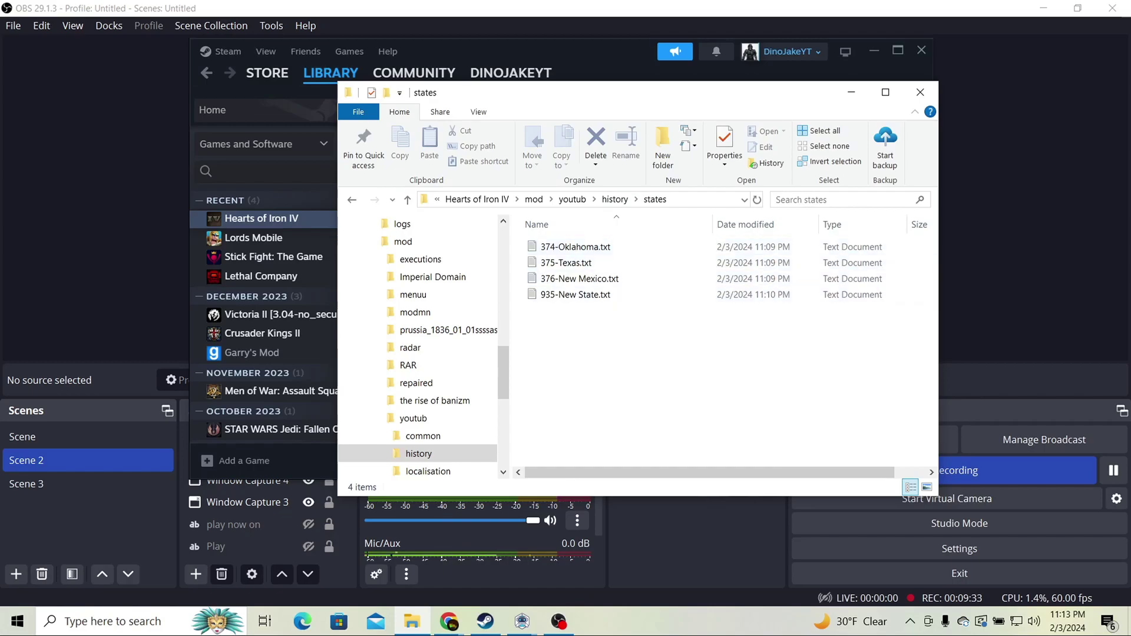
pyautogui.press('Return')
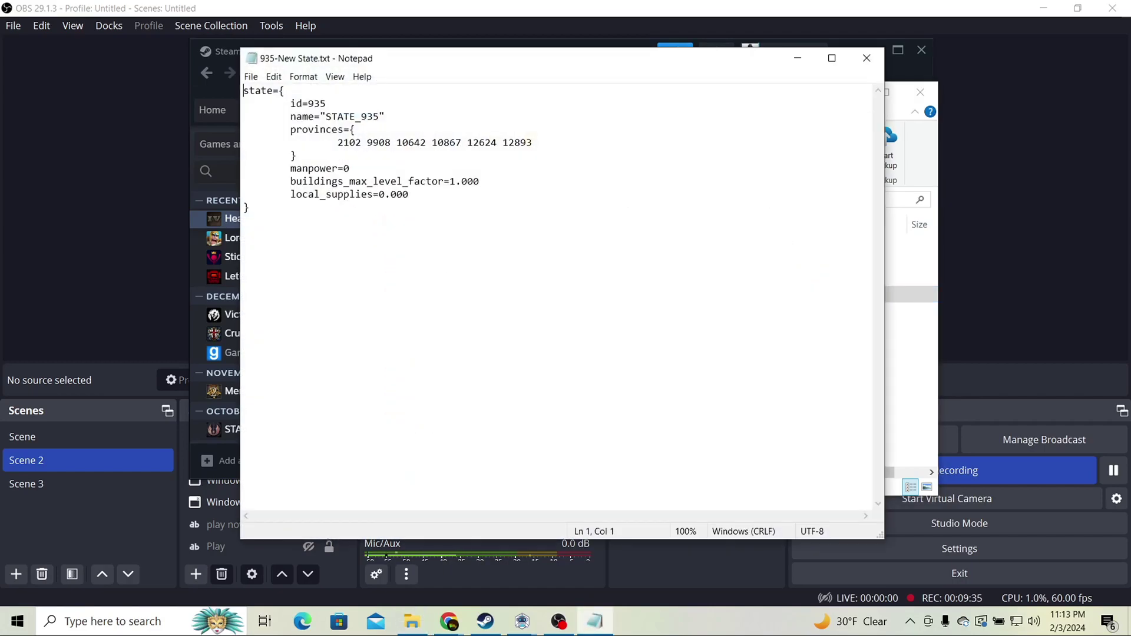
pyautogui.moveTo(519, 59); pyautogui.dragTo(301, 67)
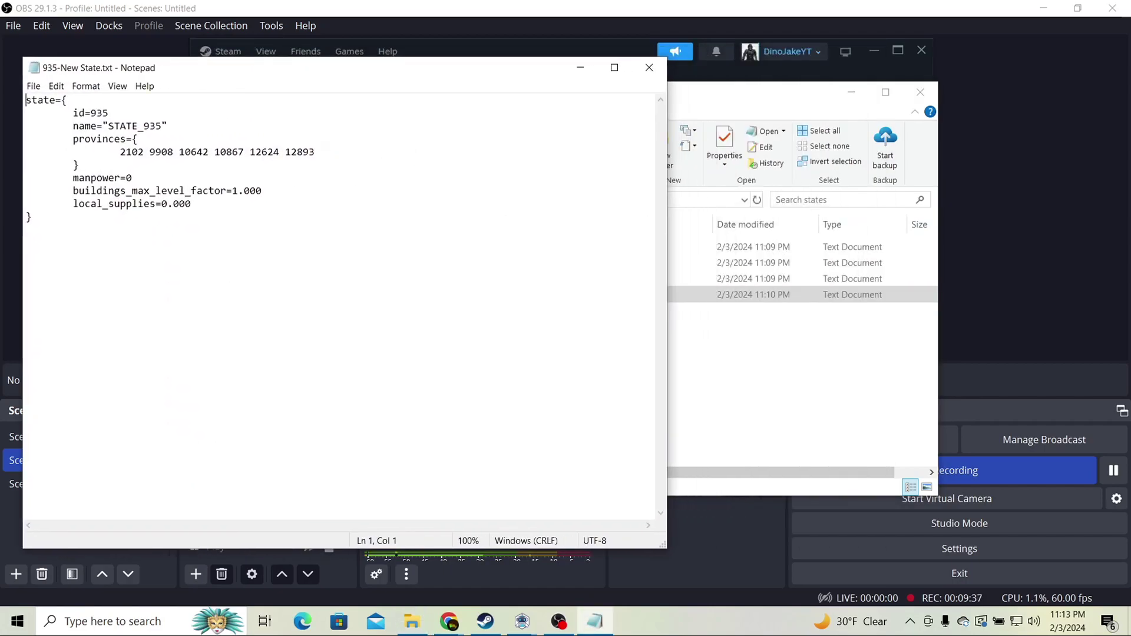
pyautogui.click(725, 342)
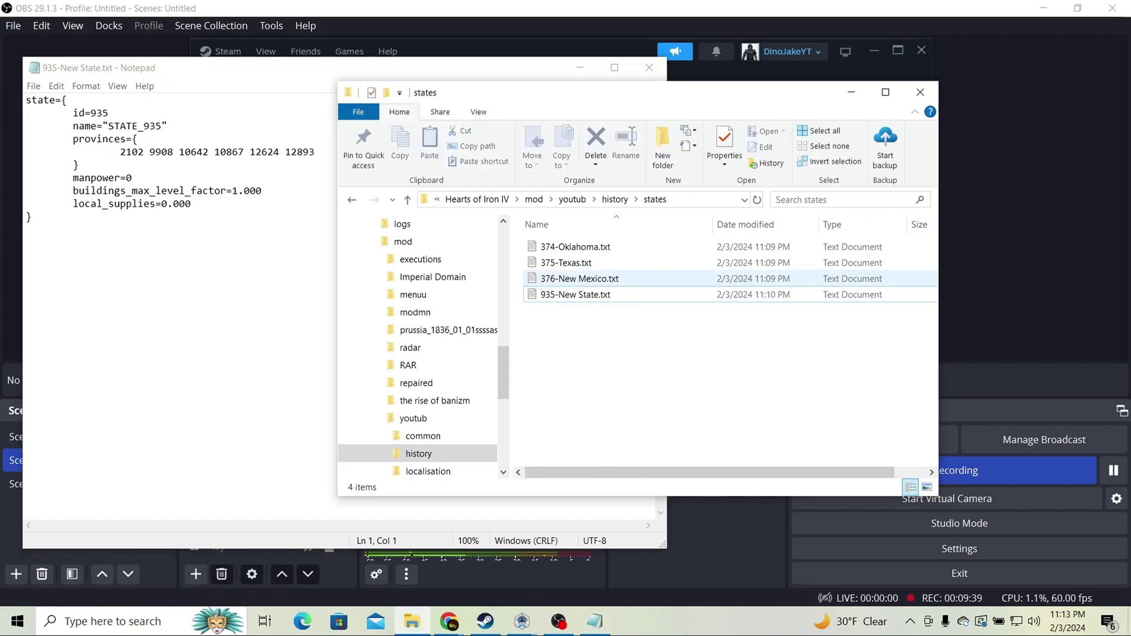
pyautogui.doubleClick(636, 279)
pyautogui.moveTo(518, 58); pyautogui.dragTo(706, 83)
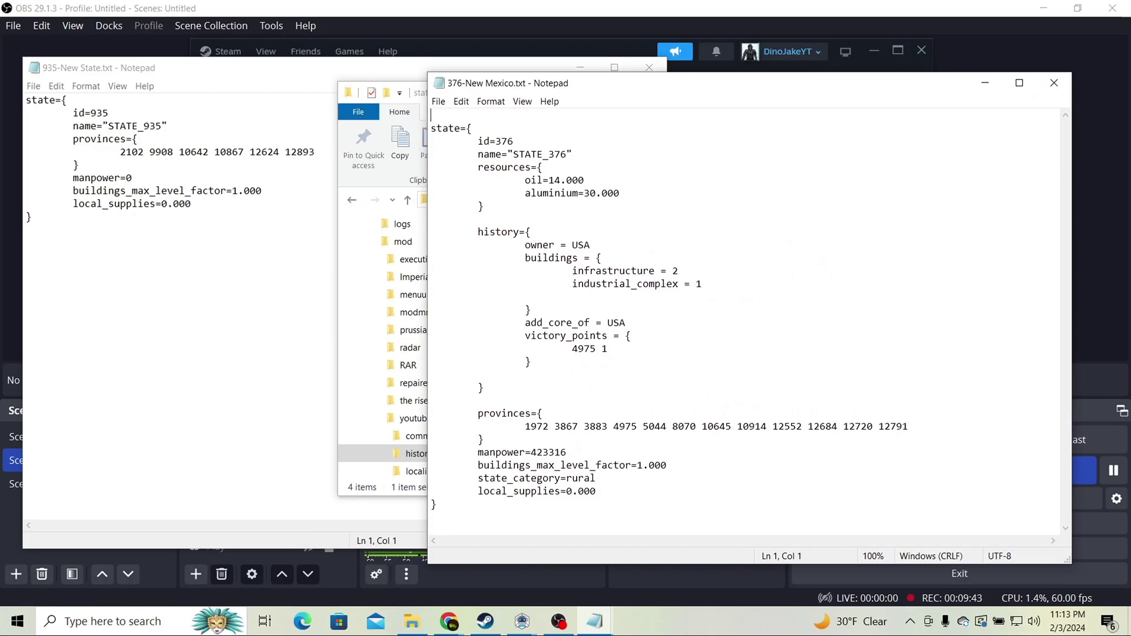
# Copy New Mexico's history block, from its opening through the owner and buildings entries, into 935-New State.txt below the name line.
pyautogui.moveTo(434, 232); pyautogui.dragTo(642, 301)
pyautogui.moveTo(430, 296); pyautogui.dragTo(532, 310)
pyautogui.hotkey('ctrl', 'c')
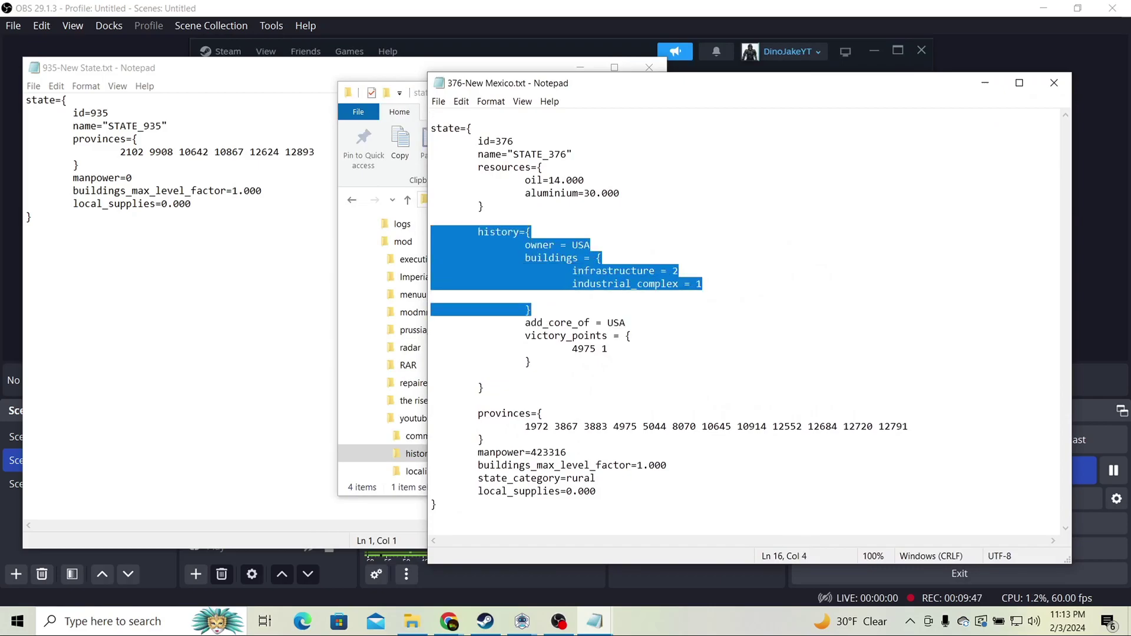
pyautogui.click(169, 126)
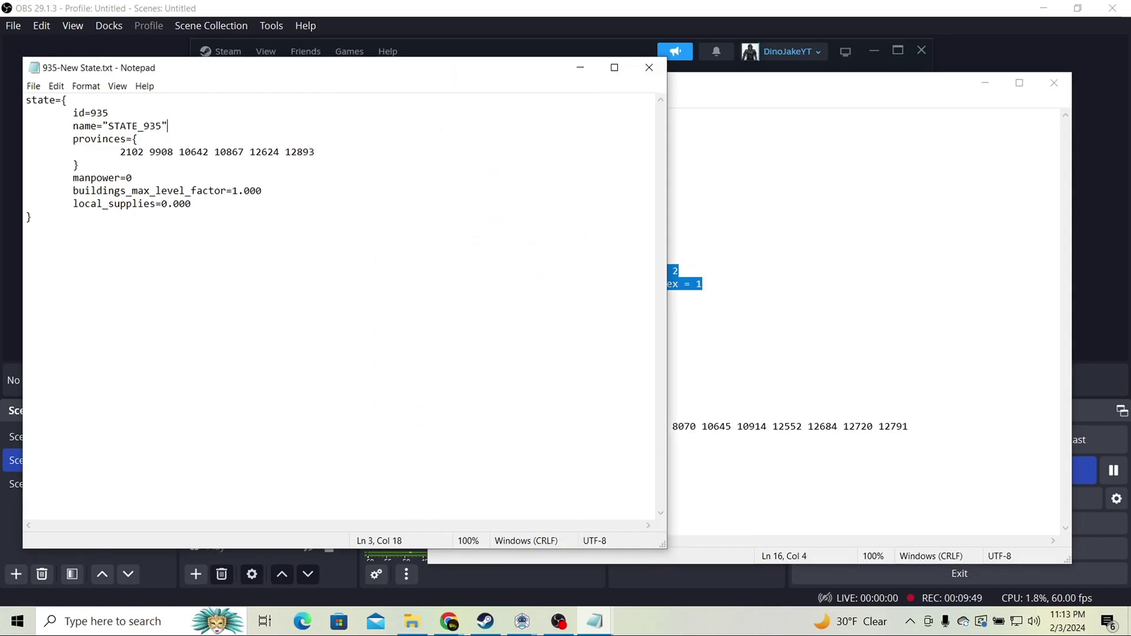
pyautogui.press('Return')
pyautogui.hotkey('ctrl', 'v')
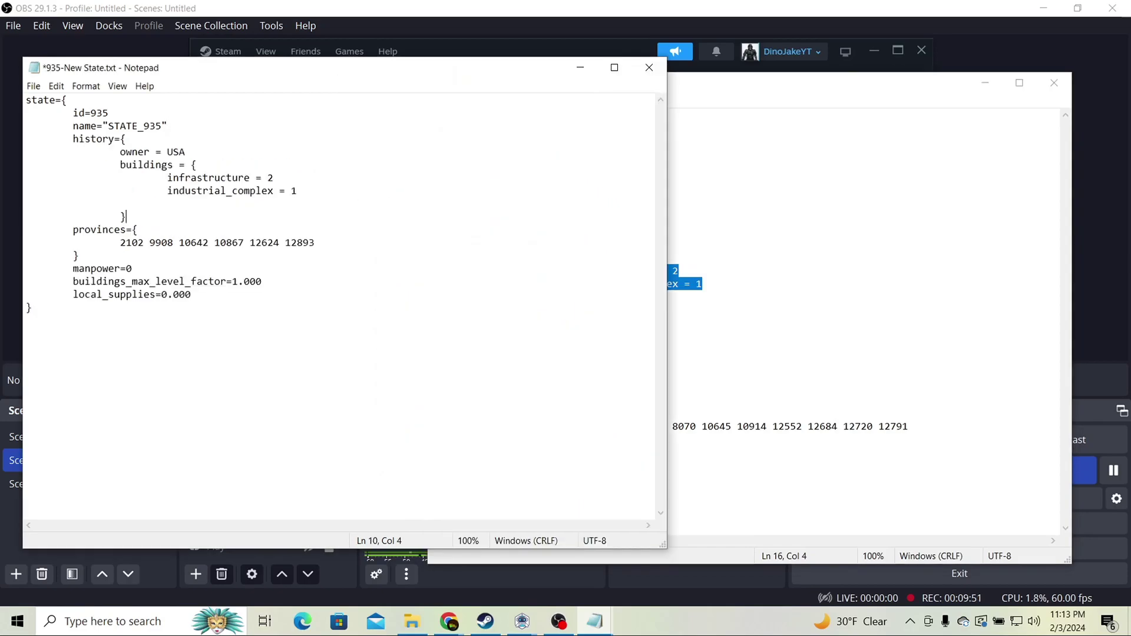
pyautogui.click(730, 297)
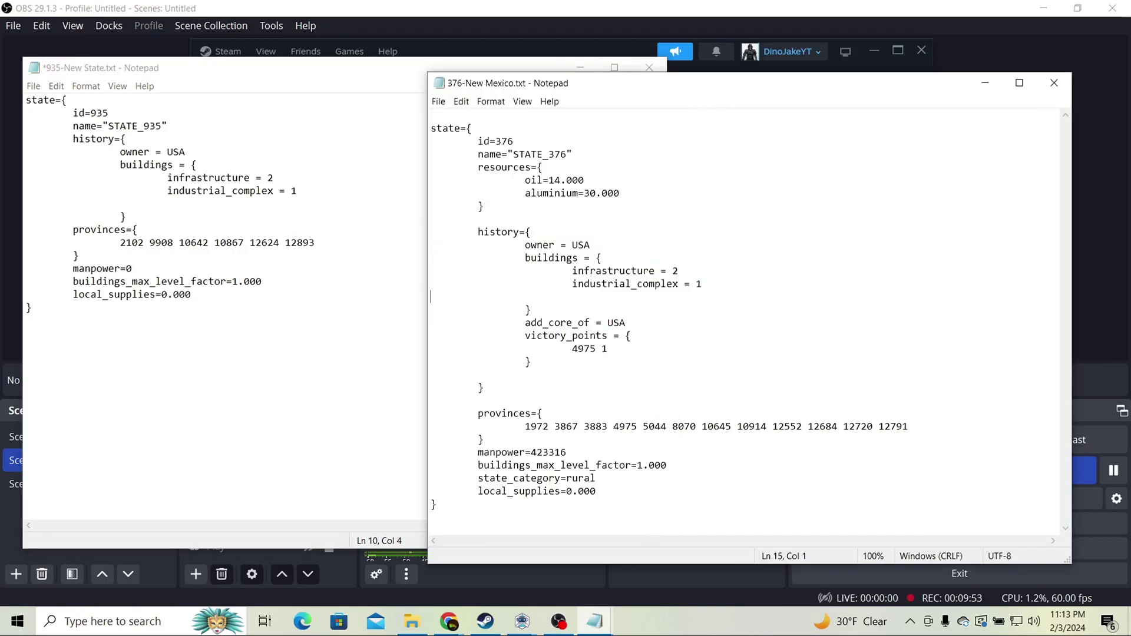
pyautogui.moveTo(190, 152); pyautogui.dragTo(75, 152)
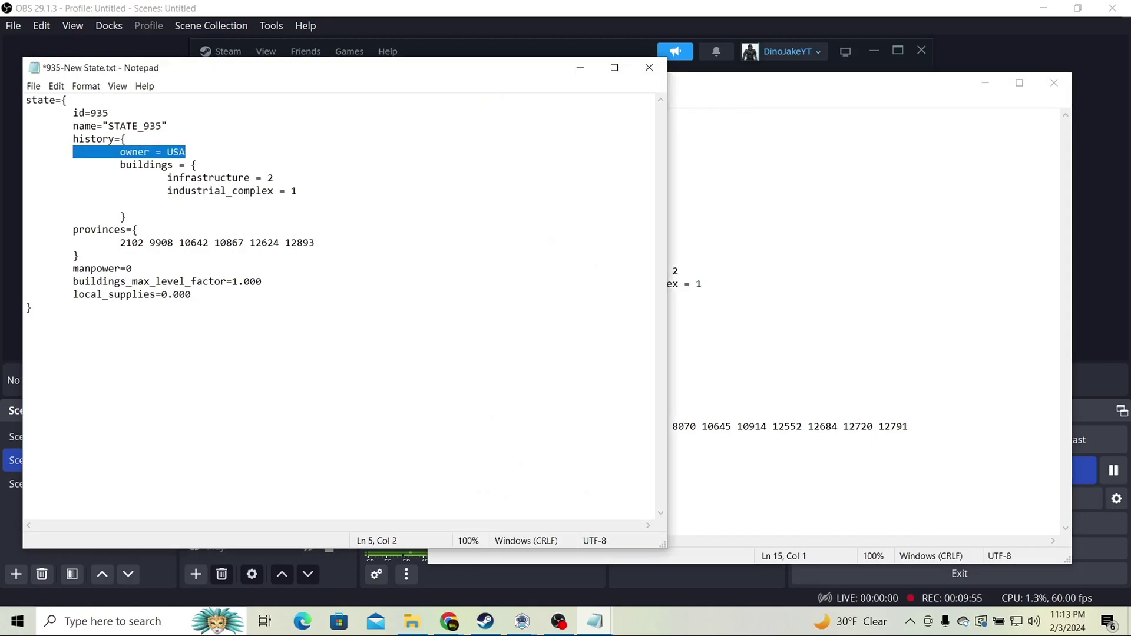
# Copy New Mexico's add_core_of and victory_points lines into the new state's file below the buildings block.
pyautogui.click(701, 283)
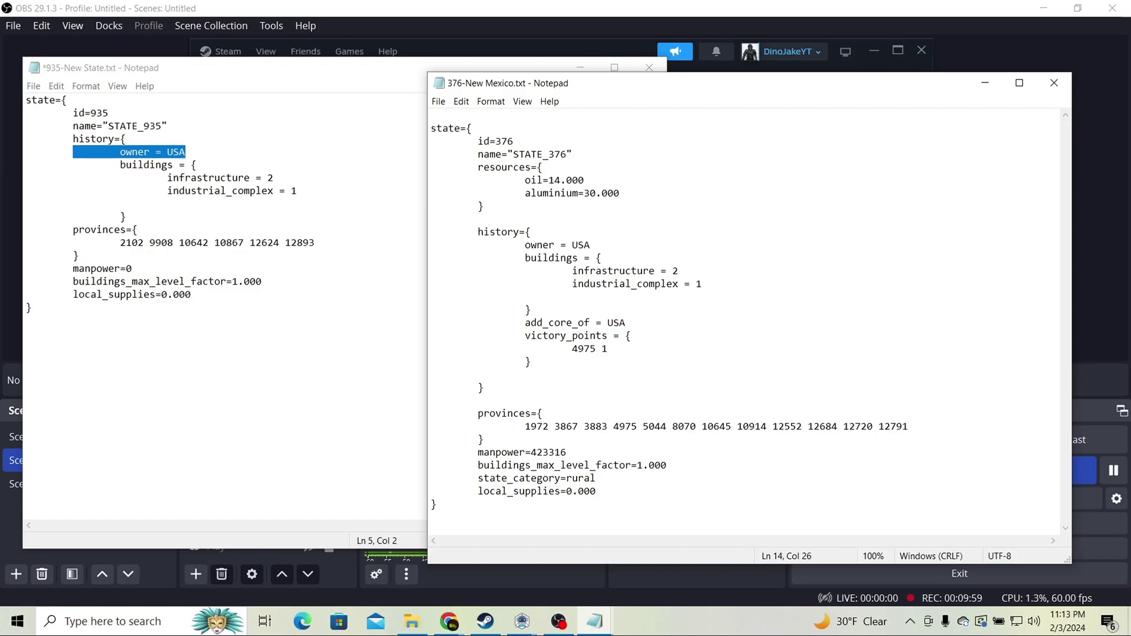
pyautogui.moveTo(439, 310); pyautogui.dragTo(536, 335)
pyautogui.click(442, 336)
pyautogui.moveTo(441, 336)
pyautogui.mouseDown()
pyautogui.moveTo(619, 336)
pyautogui.moveTo(431, 323)
pyautogui.mouseUp()
pyautogui.hotkey('ctrl', 'c')
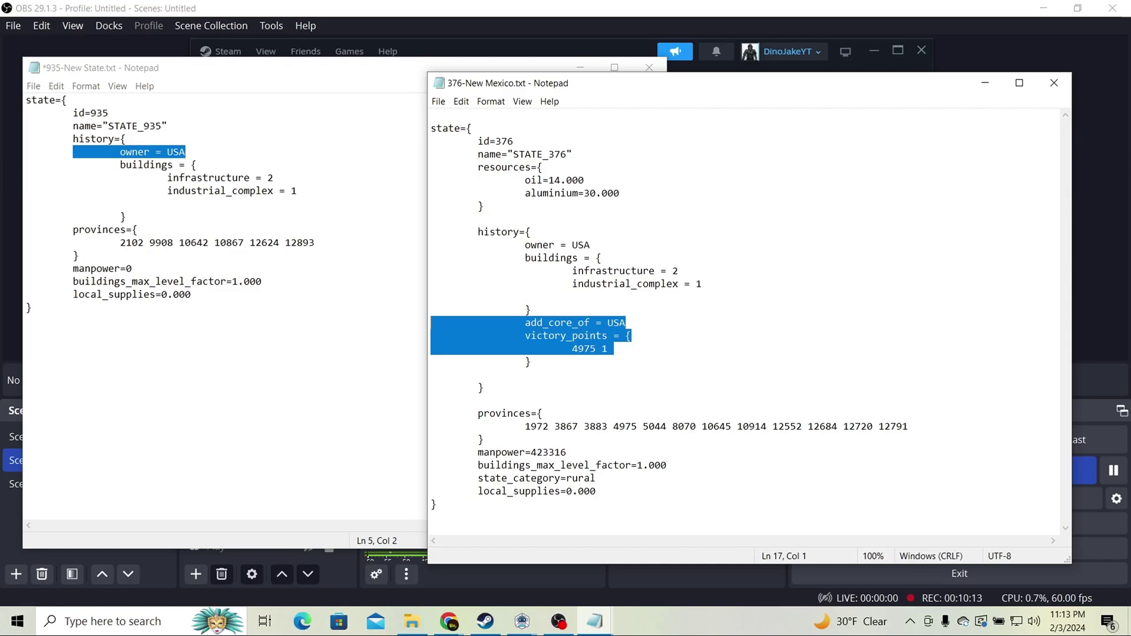
pyautogui.click(126, 217)
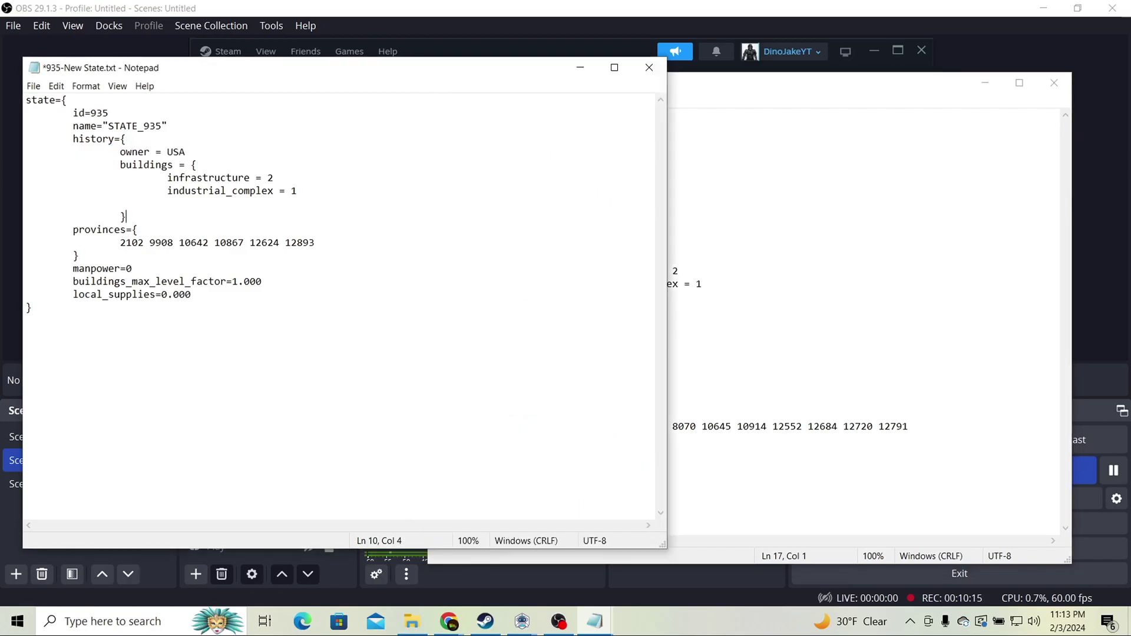
pyautogui.hotkey('ctrl', 'v')
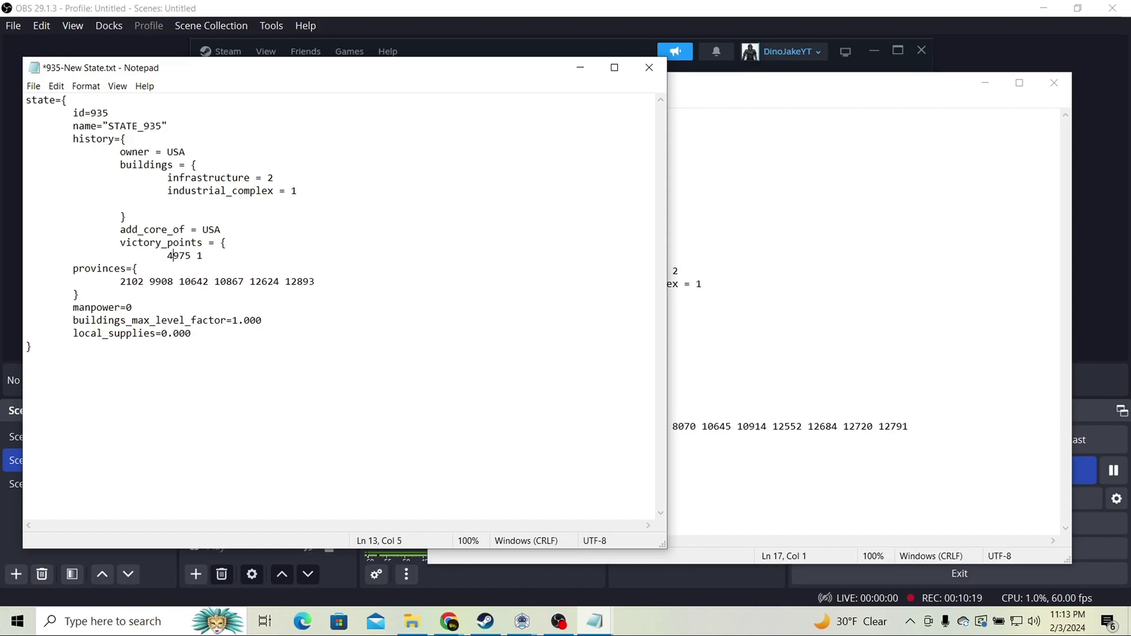
# Change the province ID in the new state's victory_points to 2102 and save the file.
pyautogui.doubleClick(177, 255)
pyautogui.write('2120')
pyautogui.press('BackSpace')
pyautogui.press('BackSpace')
pyautogui.write('02')
pyautogui.hotkey('ctrl', 's')
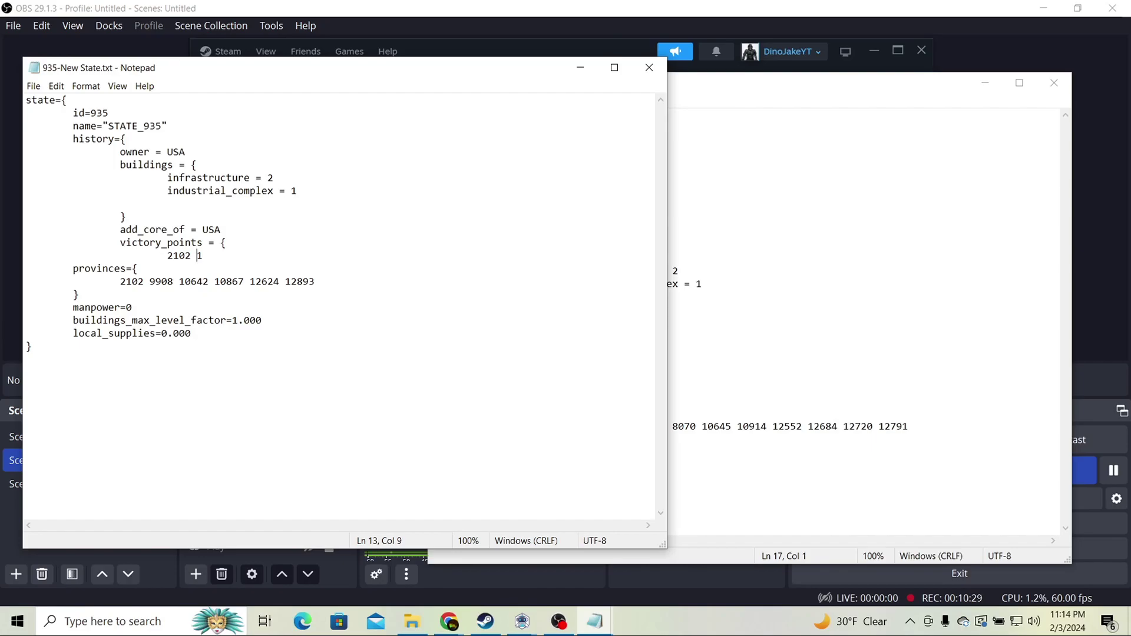
# Compare with New Mexico's manpower line and set the new state's manpower to 4592.
pyautogui.hotkey('alt', 'Tab')
pyautogui.moveTo(681, 271)
pyautogui.mouseDown()
pyautogui.moveTo(677, 234)
pyautogui.moveTo(677, 257)
pyautogui.mouseUp()
pyautogui.moveTo(683, 427); pyautogui.dragTo(679, 426)
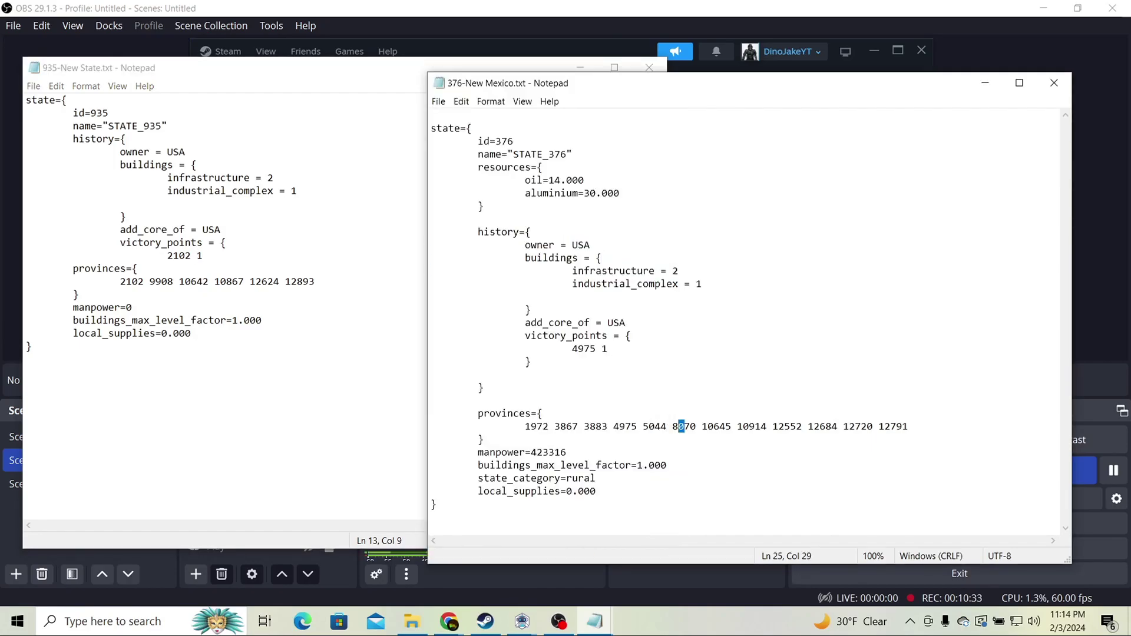
pyautogui.moveTo(567, 452); pyautogui.dragTo(542, 452)
pyautogui.click(134, 307)
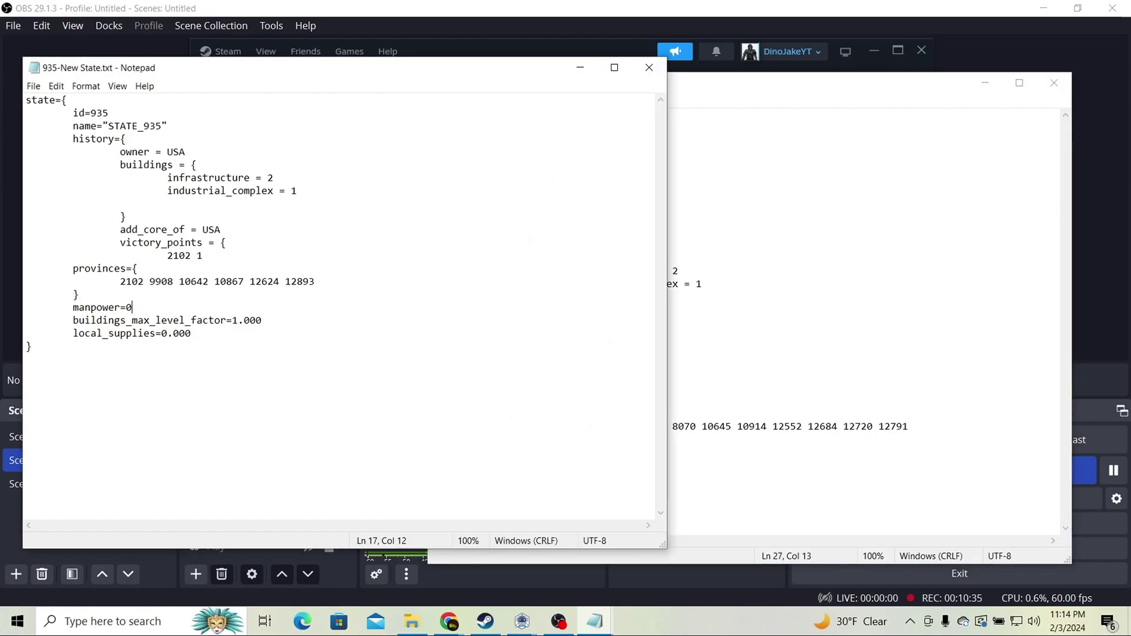
pyautogui.press('BackSpace')
pyautogui.write('4592')
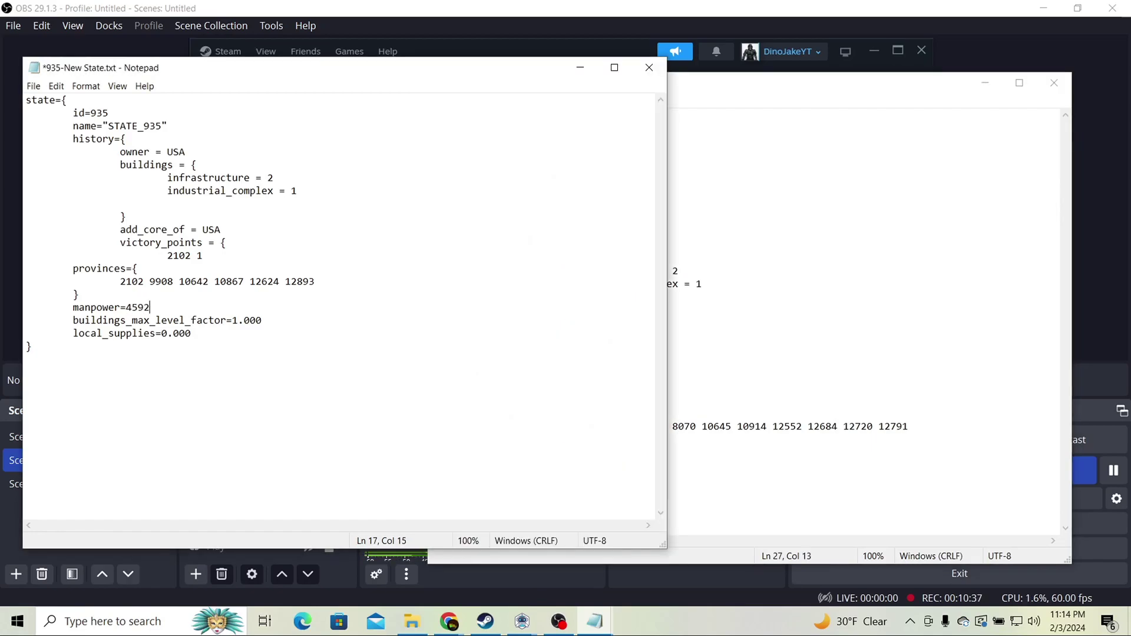
# Copy the state_category=rural line from New Mexico's file into the new state's file below buildings_max_level_factor.
pyautogui.click(731, 362)
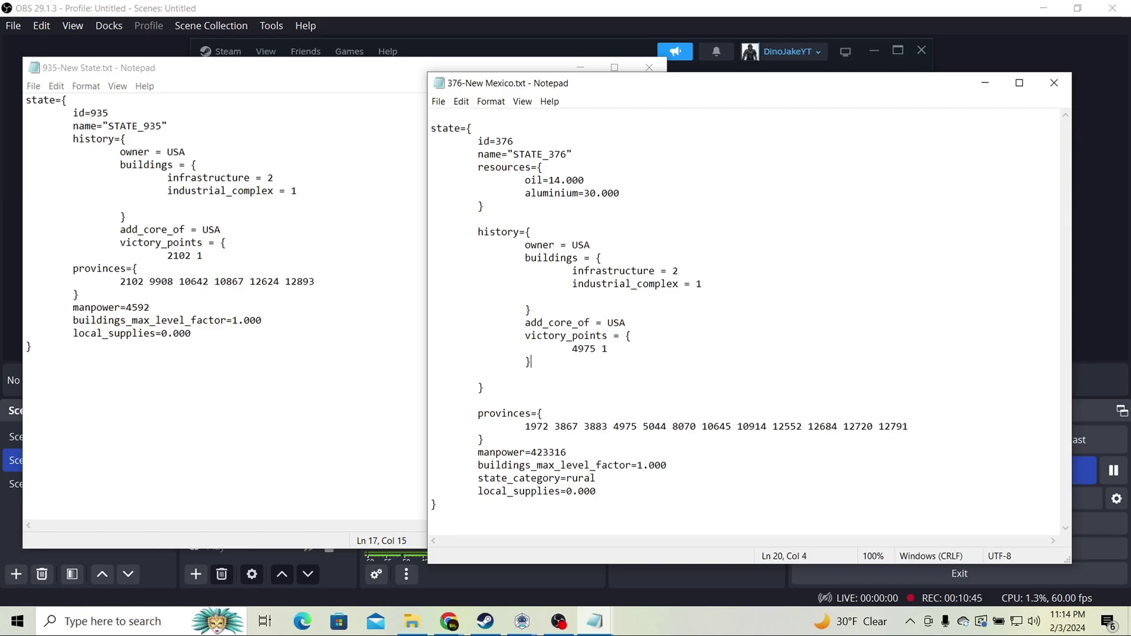
pyautogui.moveTo(596, 478); pyautogui.dragTo(478, 479)
pyautogui.hotkey('ctrl', 'c')
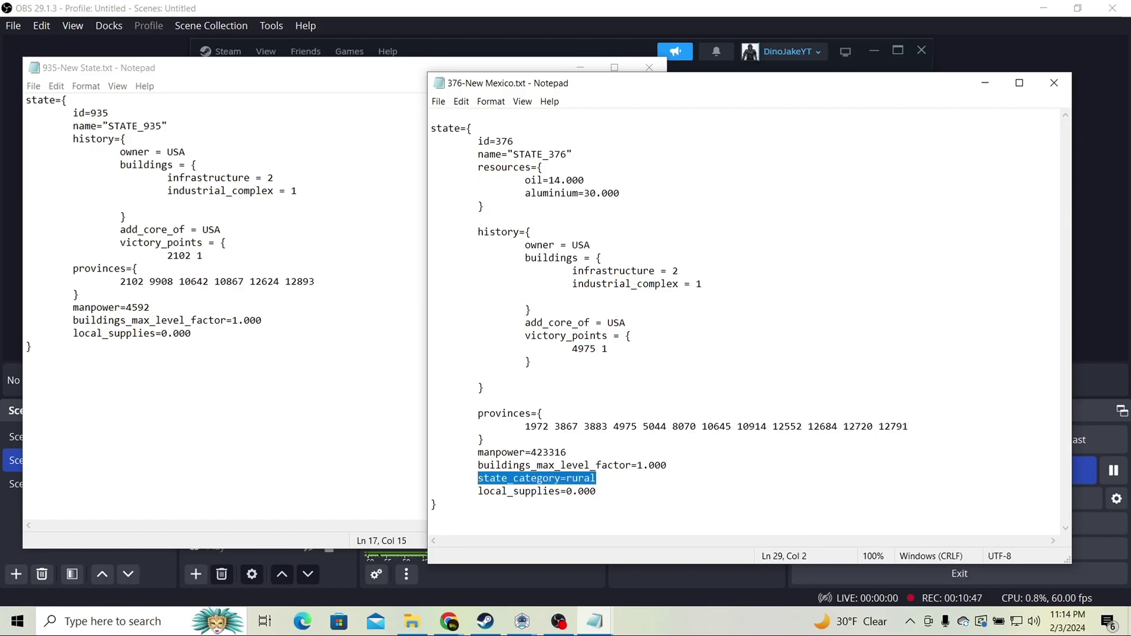
pyautogui.click(264, 320)
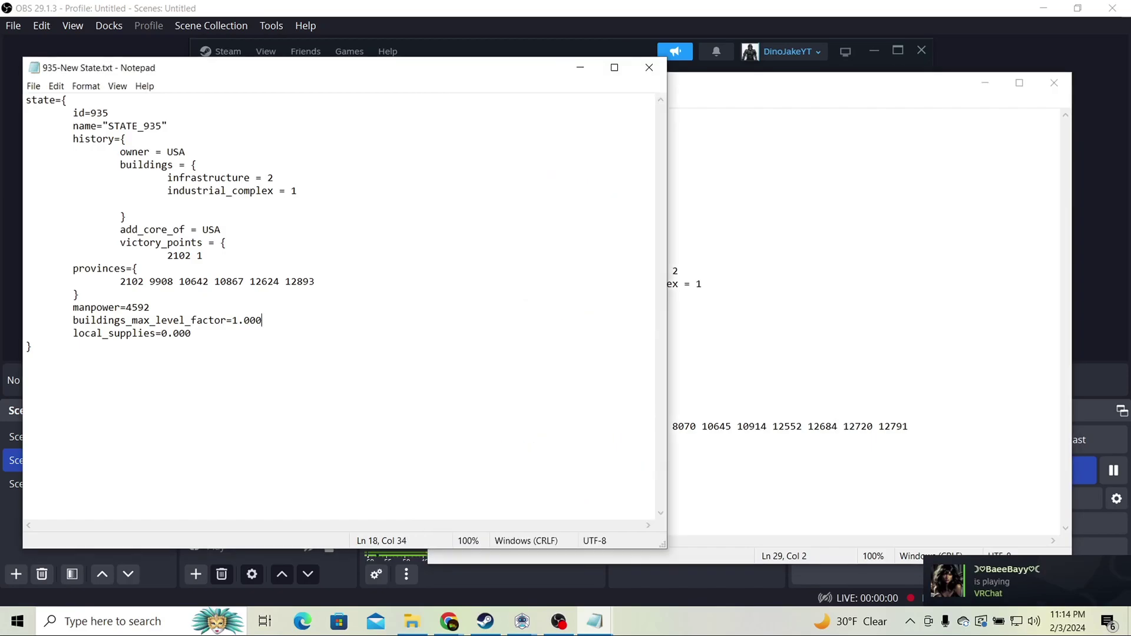
pyautogui.press('Return')
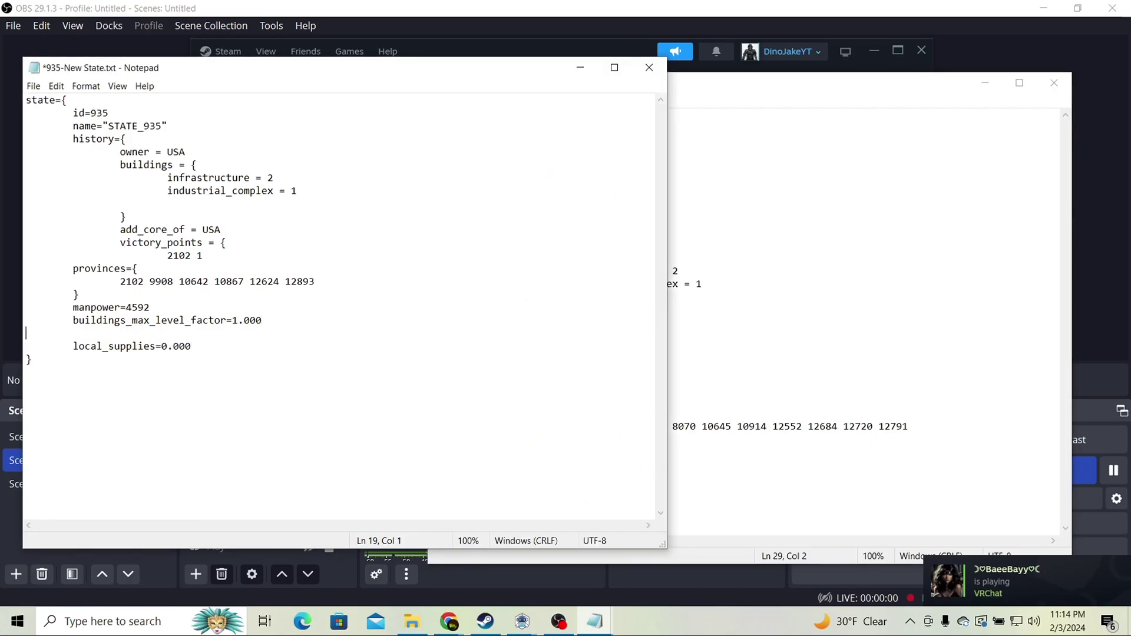
pyautogui.press('capslock')
pyautogui.hotkey('ctrl', 'v')
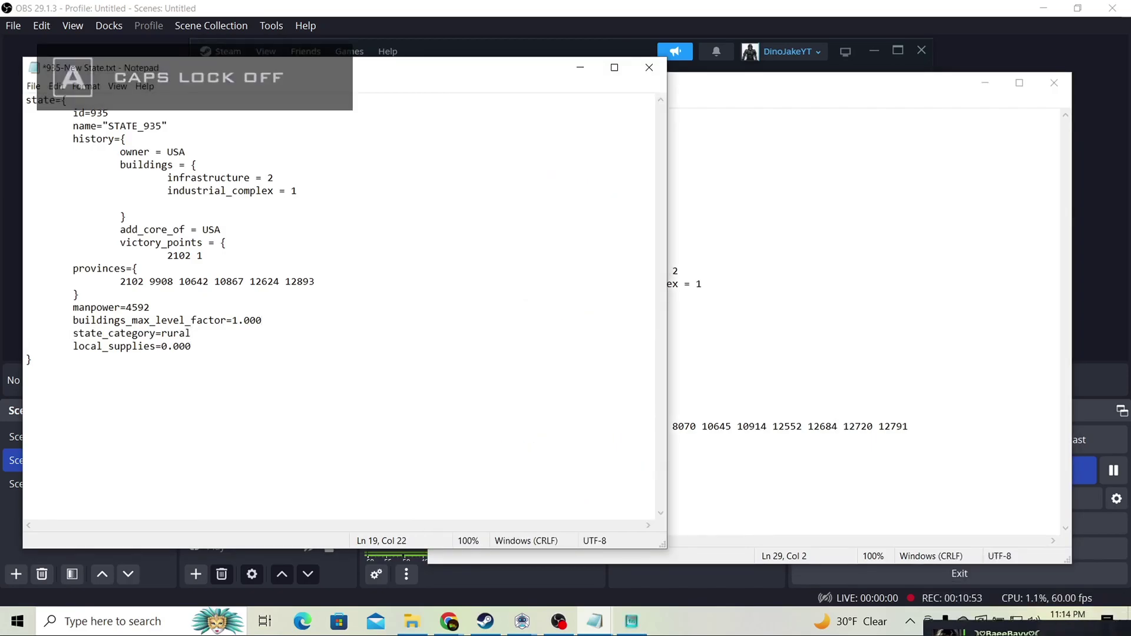
# Copy New Mexico's resources block with oil and aluminium into the new state's file below the name line.
pyautogui.click(432, 400)
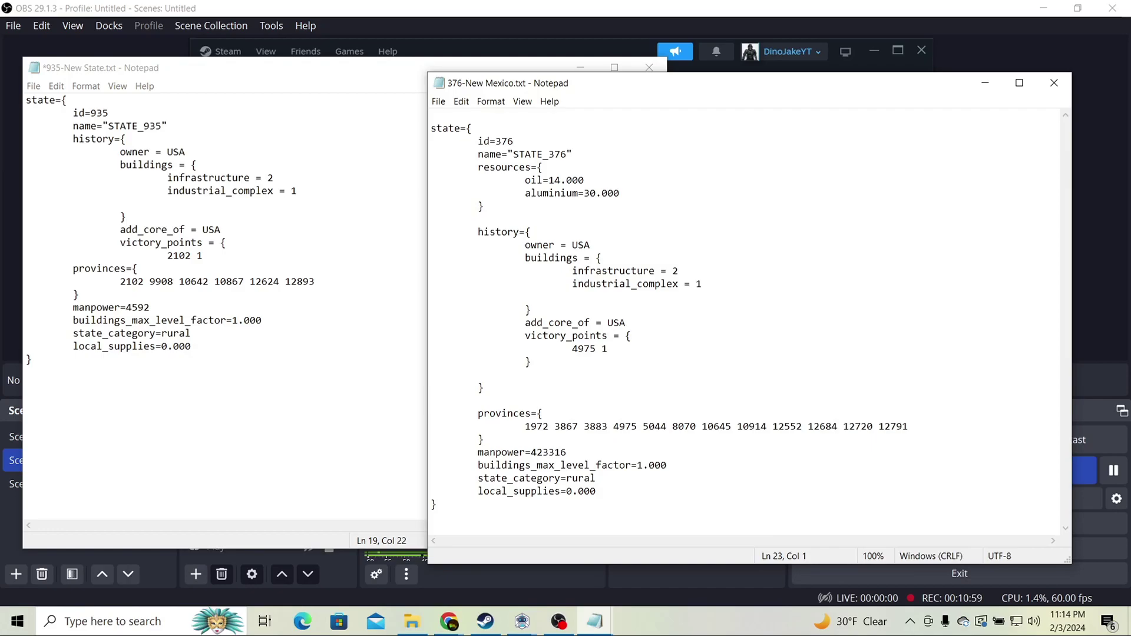
pyautogui.moveTo(484, 206); pyautogui.dragTo(431, 167)
pyautogui.hotkey('ctrl', 'c')
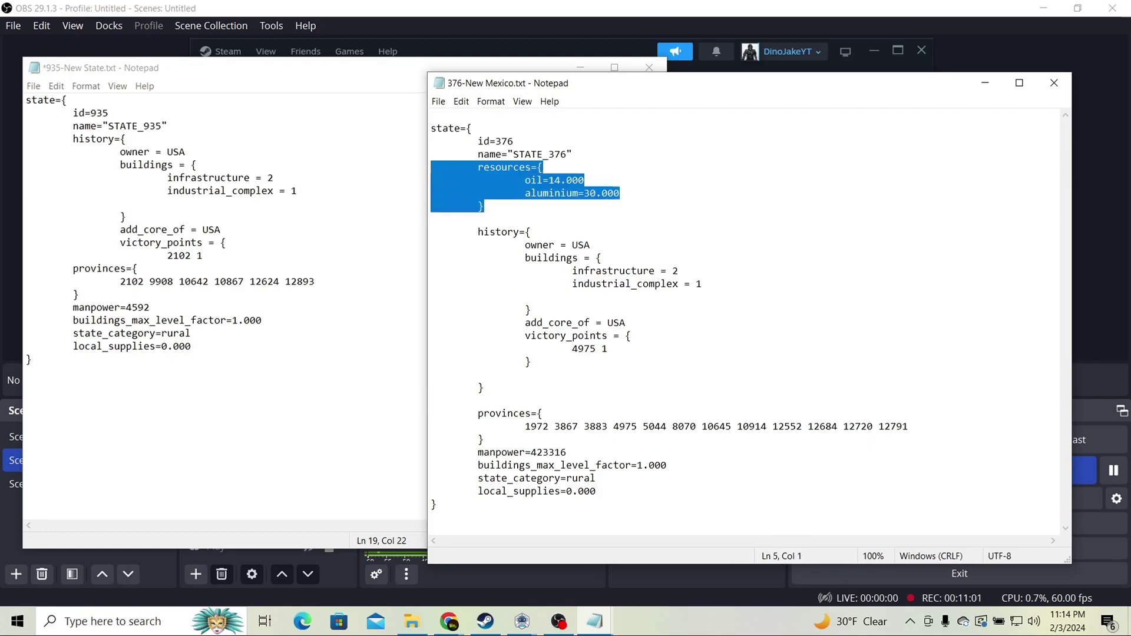
pyautogui.click(170, 126)
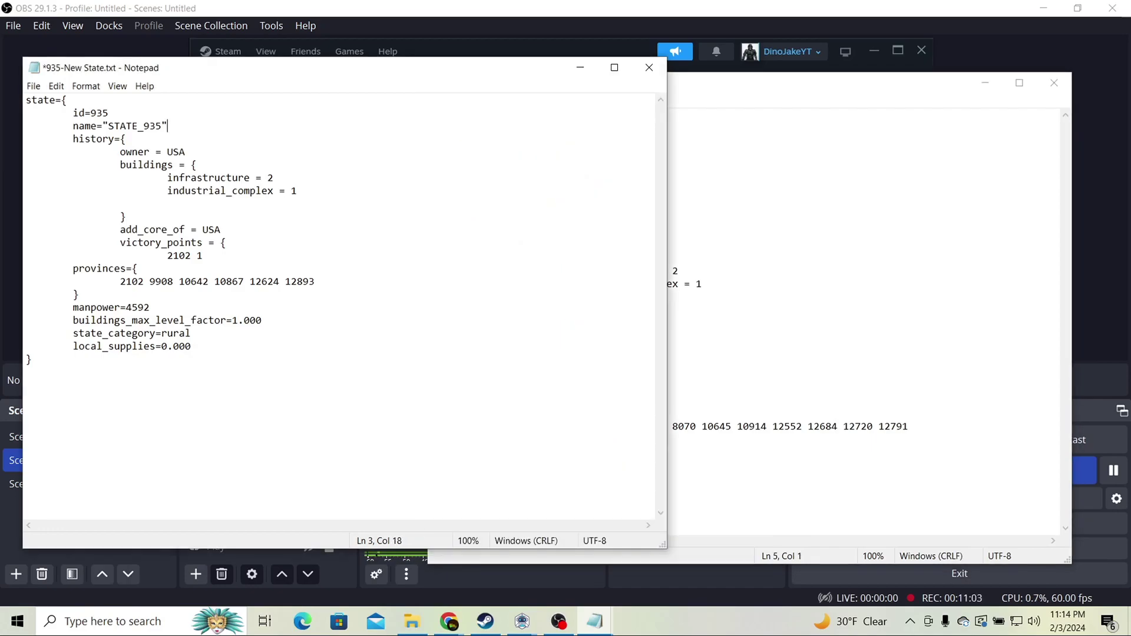
pyautogui.press('Return')
pyautogui.hotkey('ctrl', 'v')
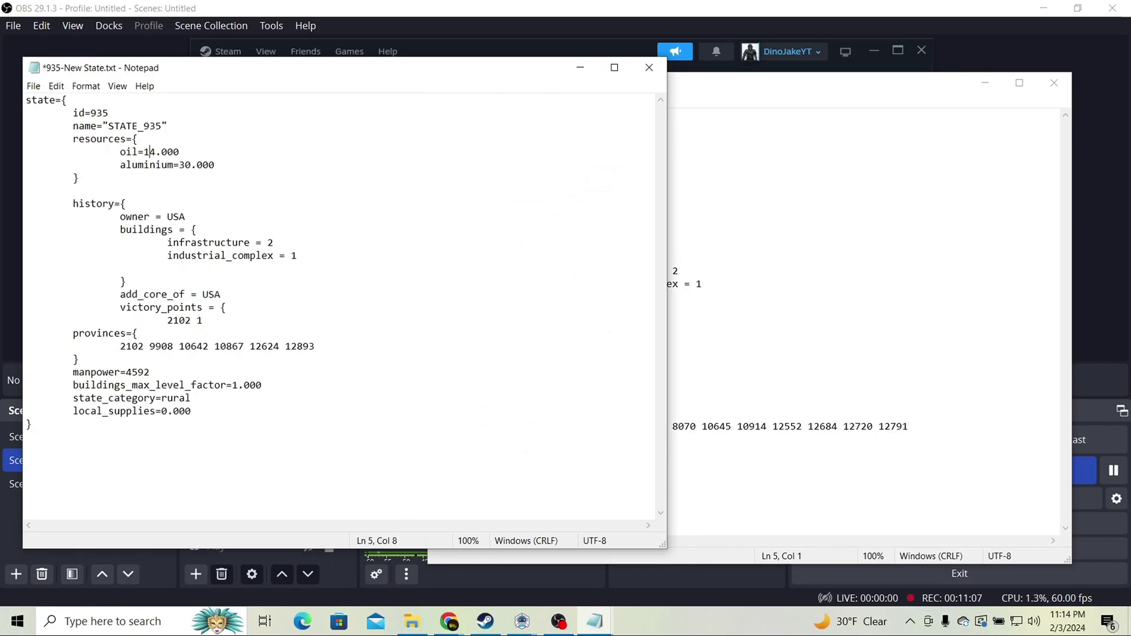
# Set the new state's oil resource to 15.000 and save the file.
pyautogui.press('Right')
pyautogui.press('BackSpace')
pyautogui.write('56')
pyautogui.press('BackSpace')
pyautogui.hotkey('ctrl', 's')
# Set the new state's aluminium resource to 40.000 and its manpower to 45920, and save the file.
pyautogui.click(185, 165)
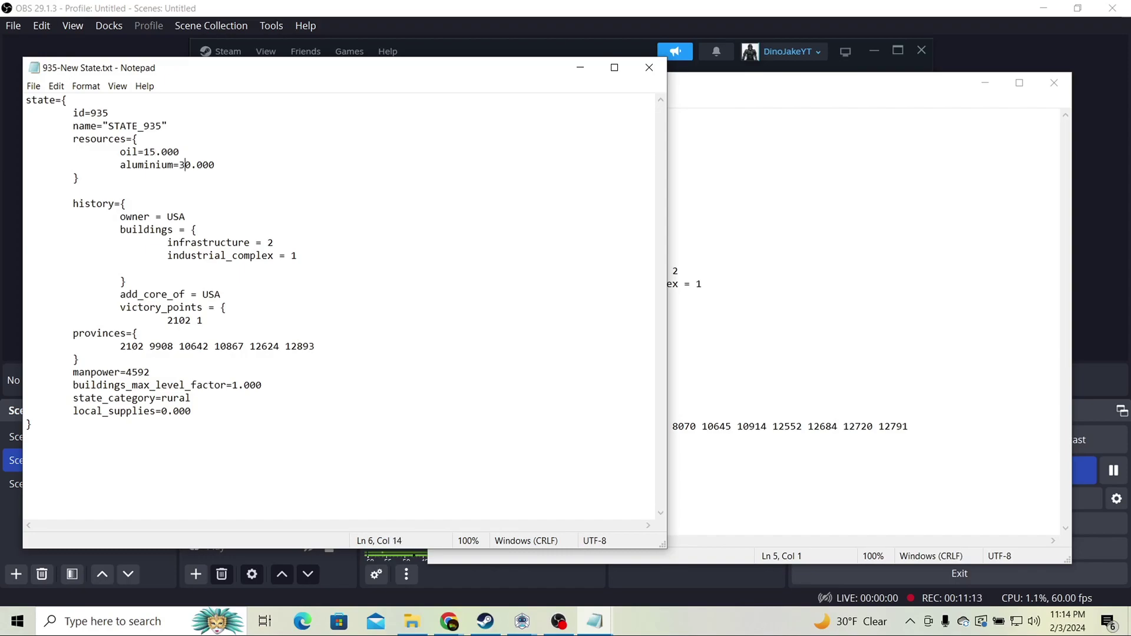
pyautogui.press('BackSpace')
pyautogui.write('4')
pyautogui.hotkey('ctrl', 's')
pyautogui.click(151, 373)
pyautogui.write('0')
pyautogui.hotkey('ctrl', 's')
# Change both the core and the owner of the new state to HOL and save the file.
pyautogui.moveTo(294, 67); pyautogui.dragTo(463, 69)
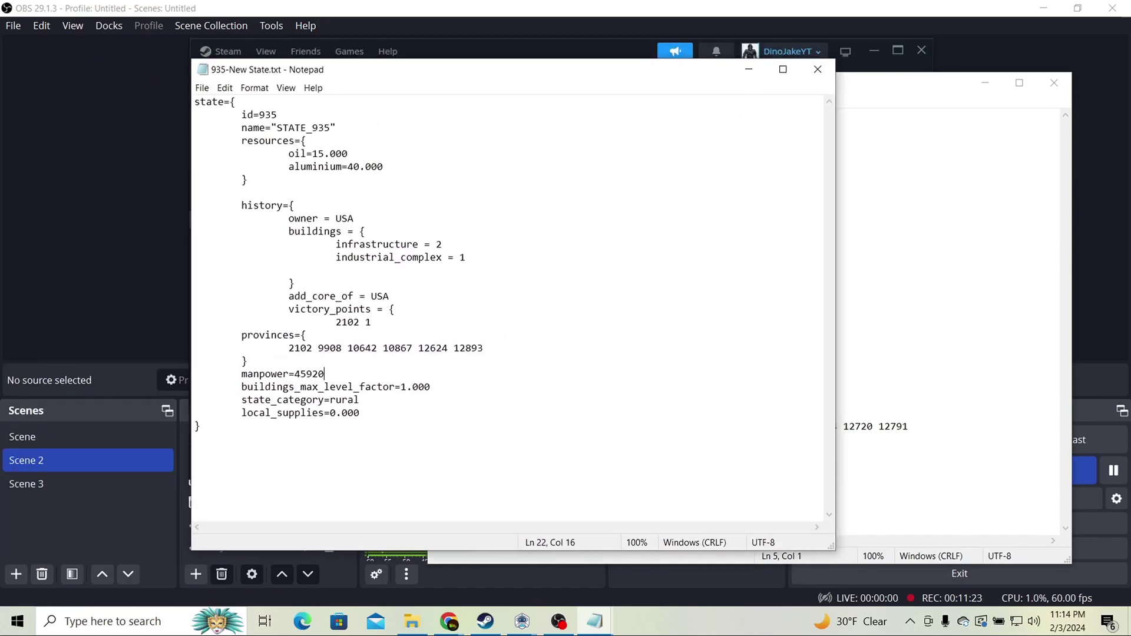
pyautogui.moveTo(389, 296)
pyautogui.mouseDown()
pyautogui.moveTo(354, 296)
pyautogui.moveTo(373, 310)
pyautogui.moveTo(371, 296)
pyautogui.mouseUp()
pyautogui.write('HOL')
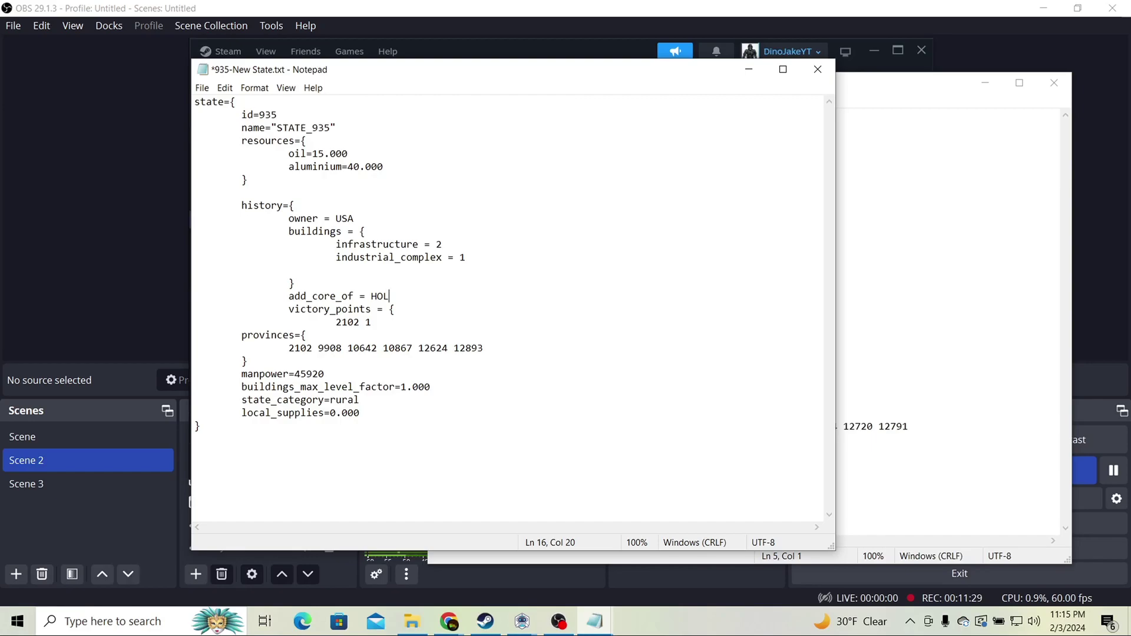
pyautogui.doubleClick(380, 296)
pyautogui.hotkey('ctrl', 'c')
pyautogui.doubleClick(344, 218)
pyautogui.hotkey('ctrl', 'v')
pyautogui.hotkey('ctrl', 's')
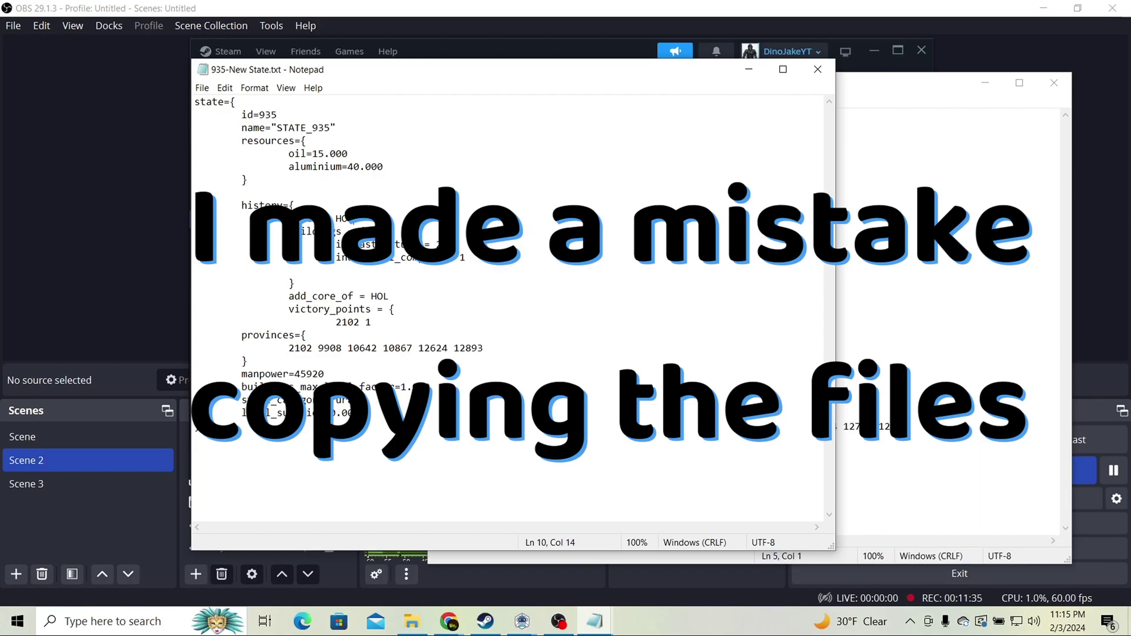
pyautogui.doubleClick(348, 219)
pyautogui.click(396, 309)
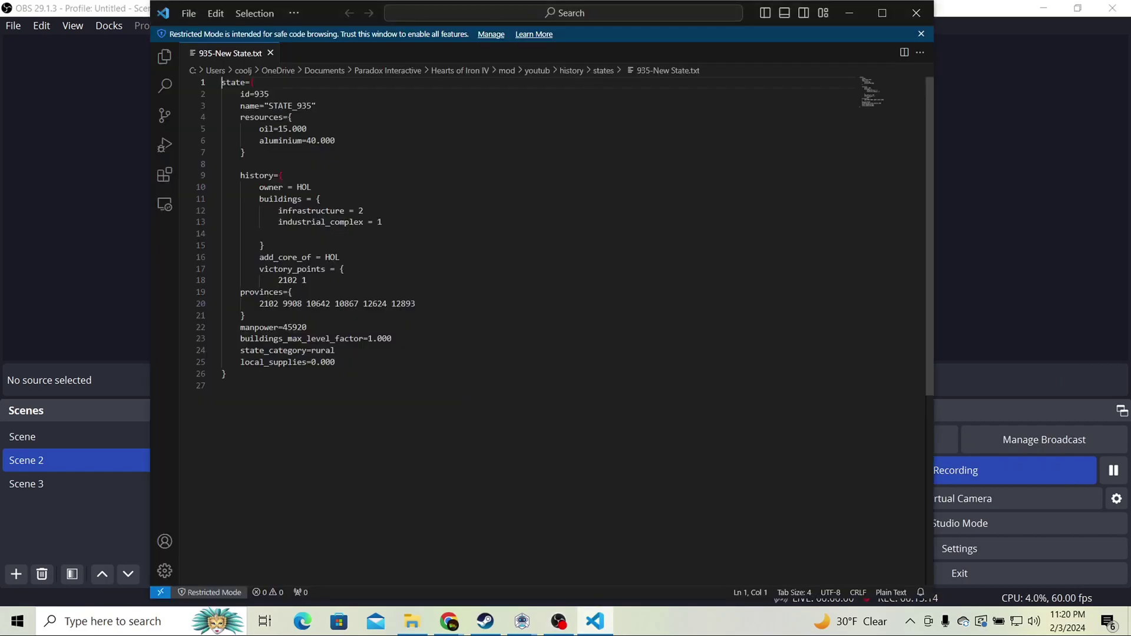
# Check the brace pairs in 935-New State.txt and add a closing brace on a new line after the buildings block.
pyautogui.click(255, 82)
pyautogui.click(292, 117)
pyautogui.click(223, 386)
pyautogui.click(255, 83)
pyautogui.click(283, 176)
pyautogui.click(265, 246)
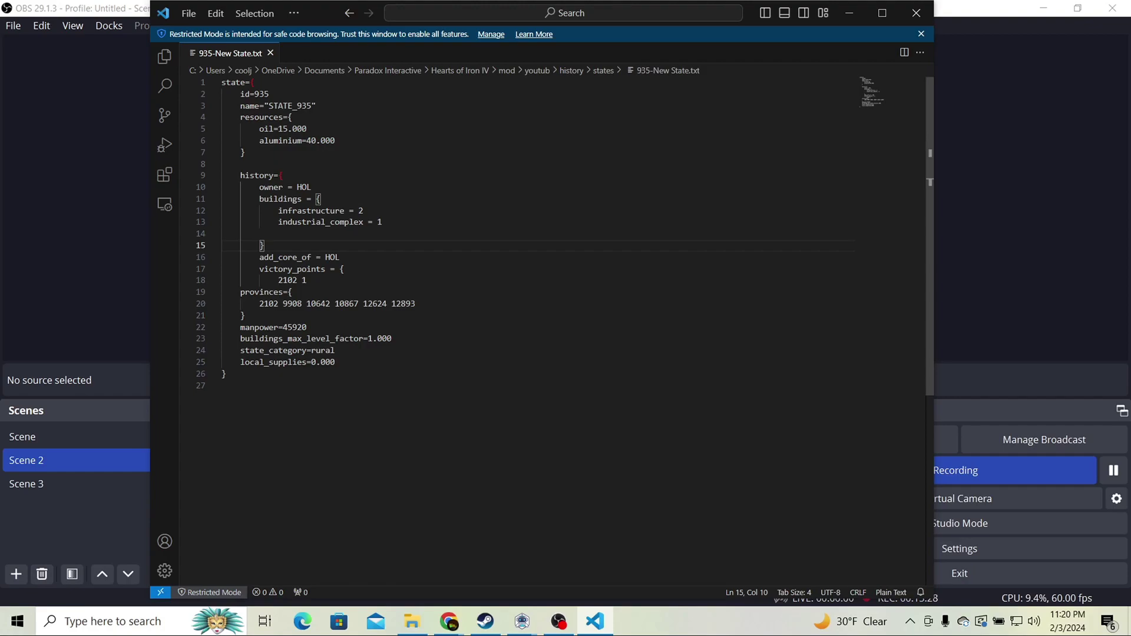
pyautogui.press('Return')
pyautogui.write('}')
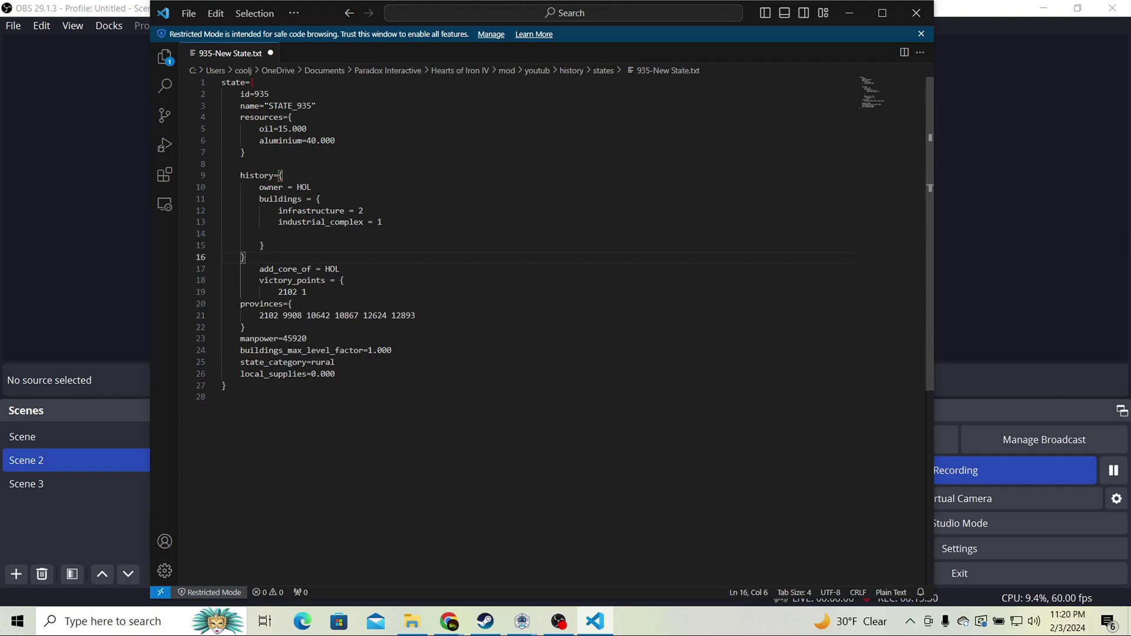
# Close the victory_points block with a brace below the 2102 1 line and save the state file.
pyautogui.click(222, 386)
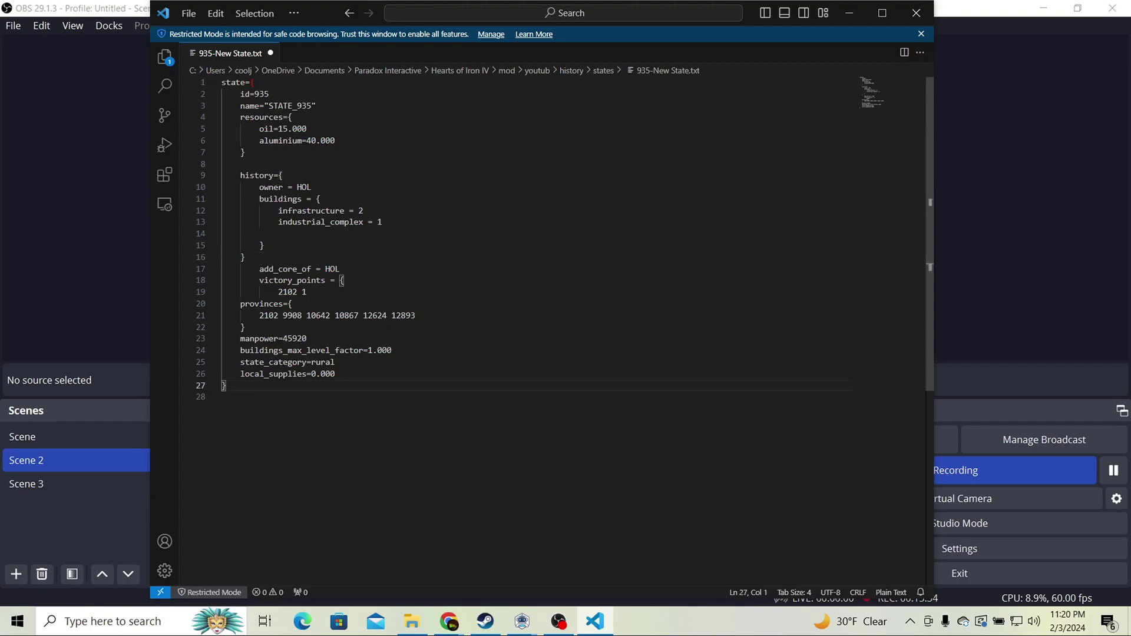
pyautogui.click(311, 292)
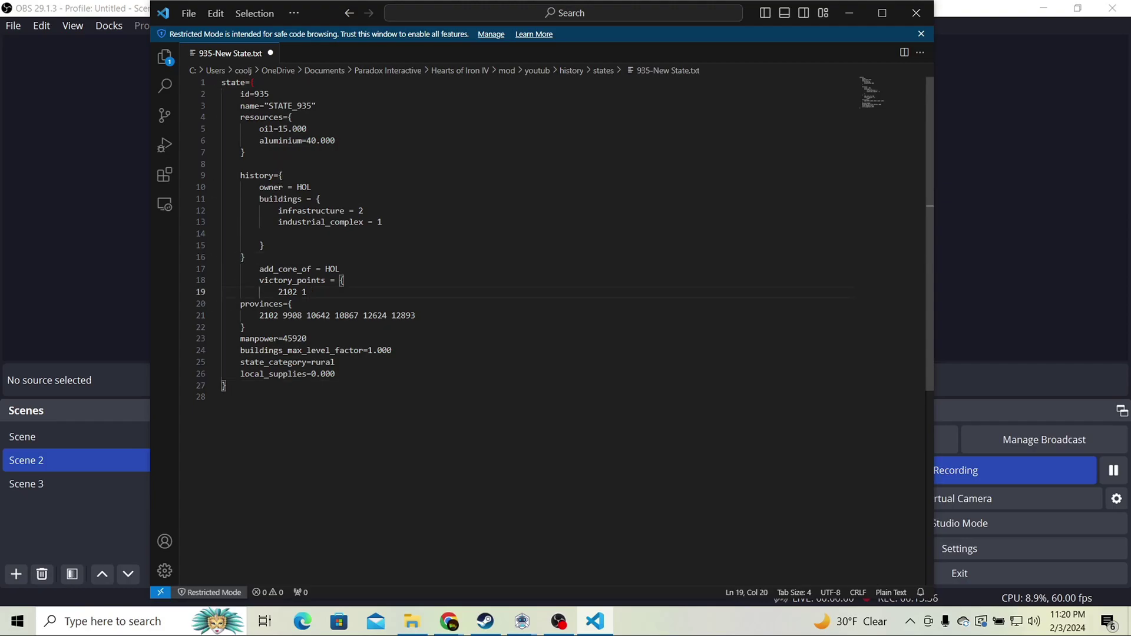
pyautogui.press('Return')
pyautogui.write('}')
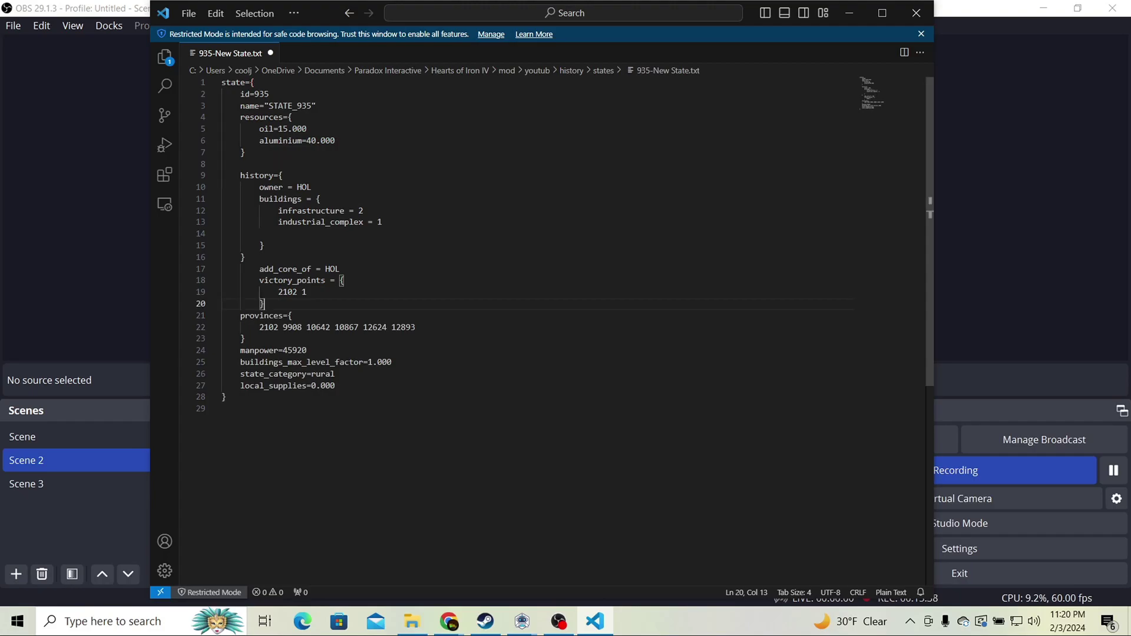
pyautogui.hotkey('ctrl', 's')
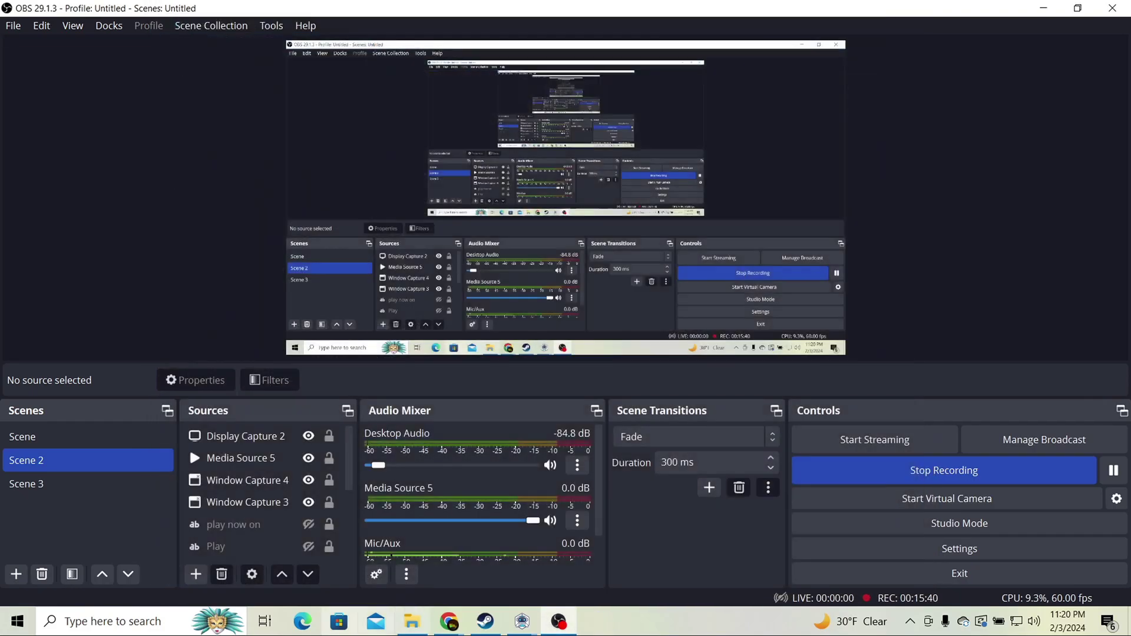
# Close the code editor and launch Hearts of Iron IV from Steam with the skip launcher option.
pyautogui.click(916, 12)
pyautogui.click(485, 621)
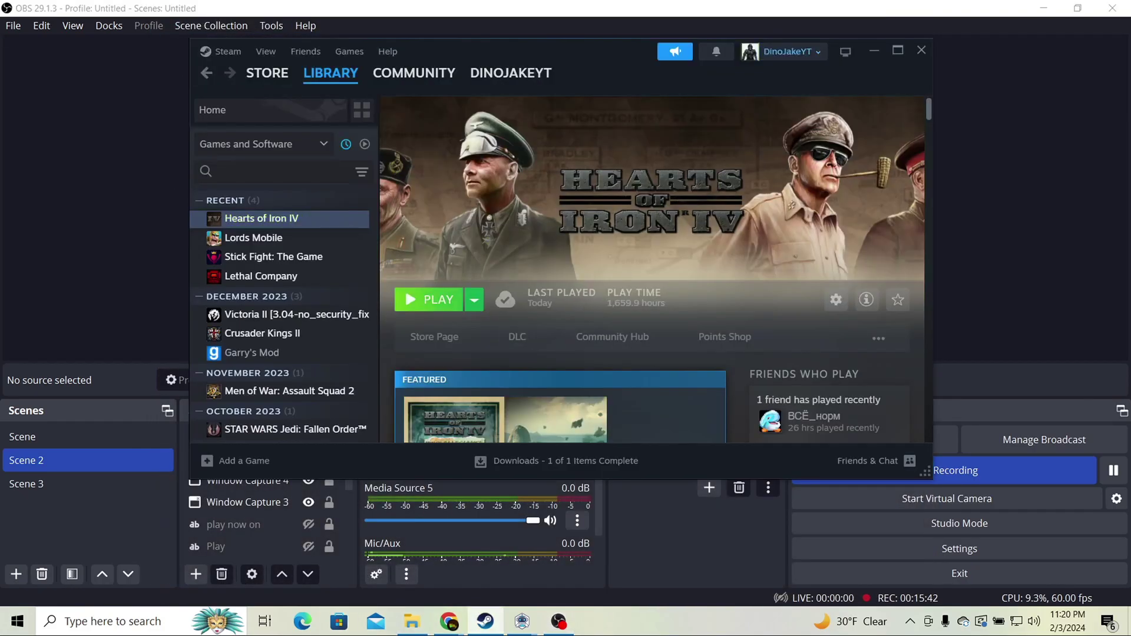
pyautogui.click(430, 300)
pyautogui.click(423, 223)
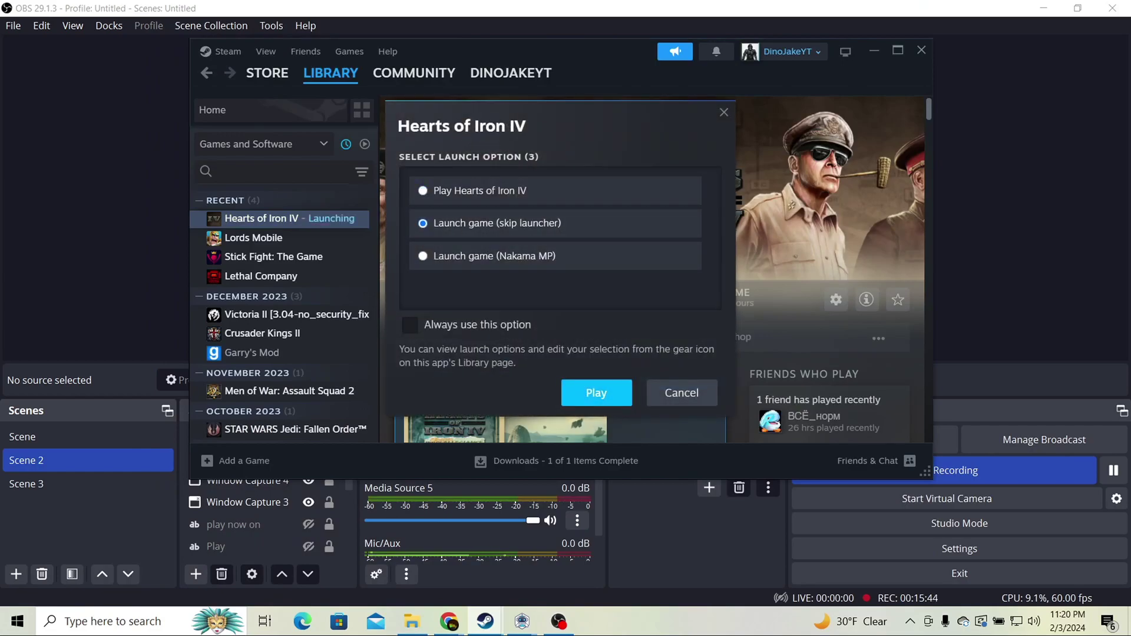
pyautogui.click(593, 392)
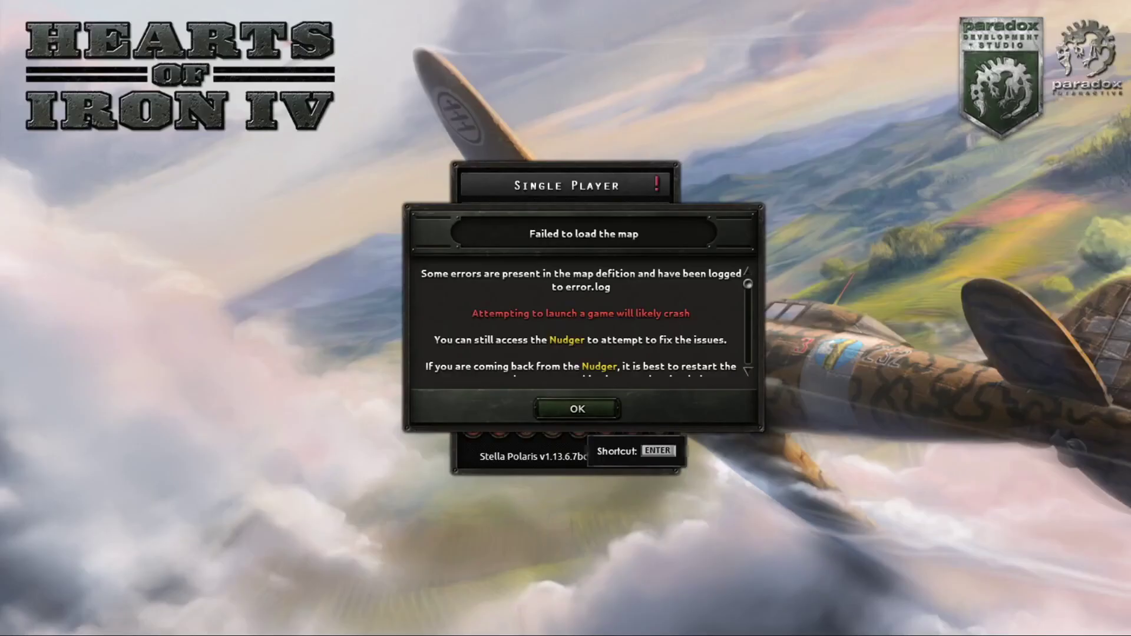
# Dismiss the map error and set up a single-player Gathering Storm game from 1936 as the United States.
pyautogui.press('Return')
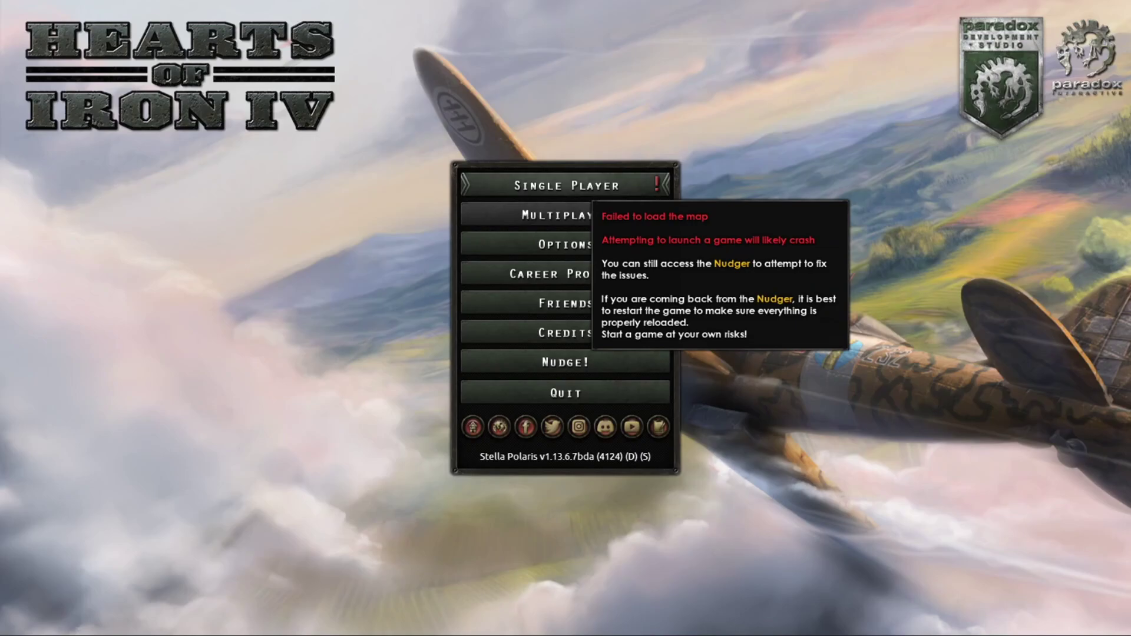
pyautogui.click(578, 185)
pyautogui.click(507, 228)
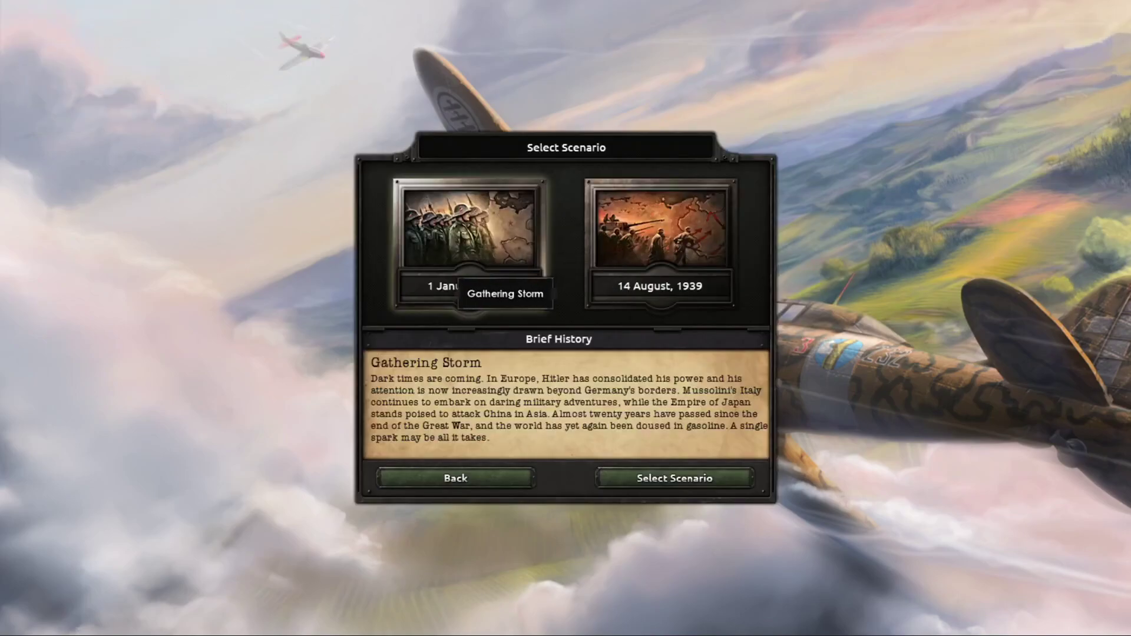
pyautogui.doubleClick(447, 266)
pyautogui.click(300, 109)
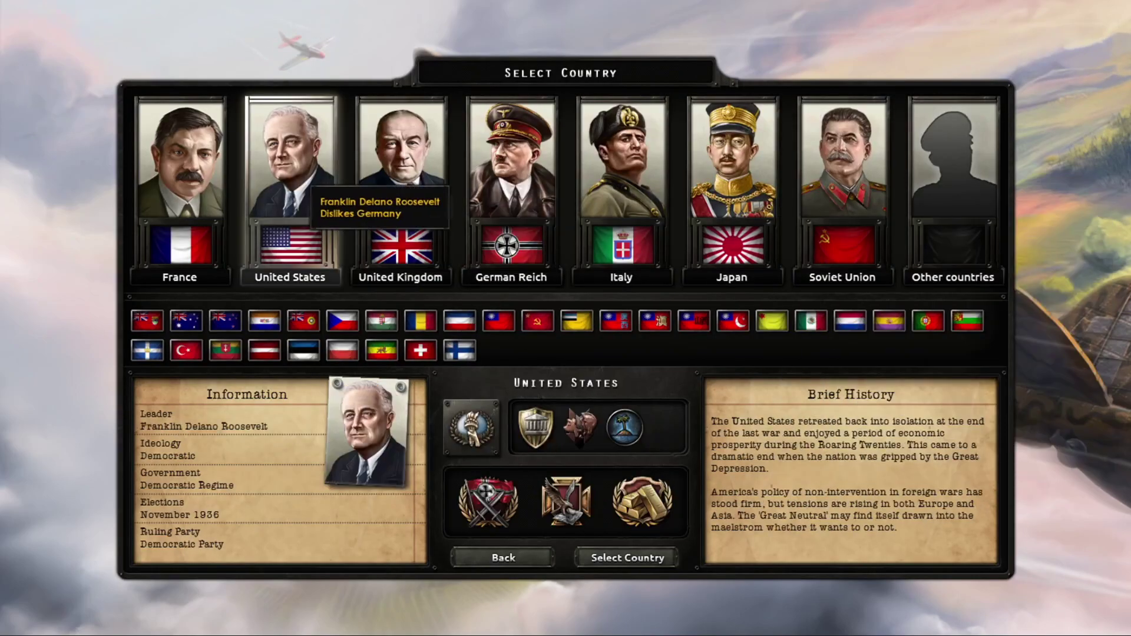
pyautogui.click(628, 557)
# Select the Netherlands through its new territory inside the United States and start the game.
pyautogui.scroll(5, 506, 310)
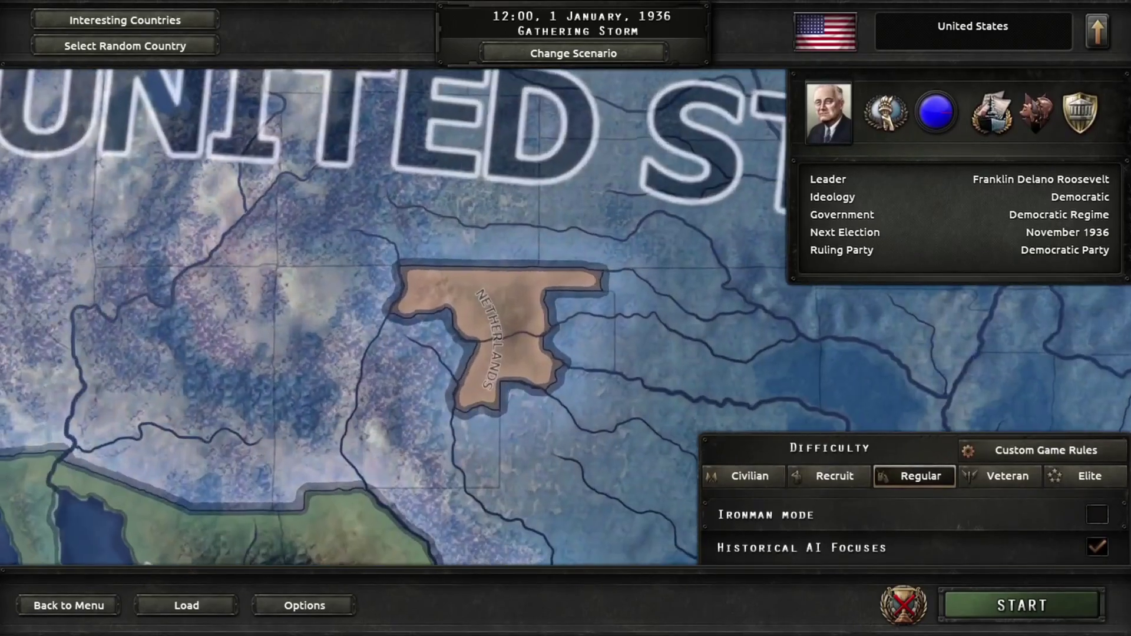
pyautogui.click(506, 312)
pyautogui.scroll(-7, 507, 312)
pyautogui.scroll(-3, 536, 330)
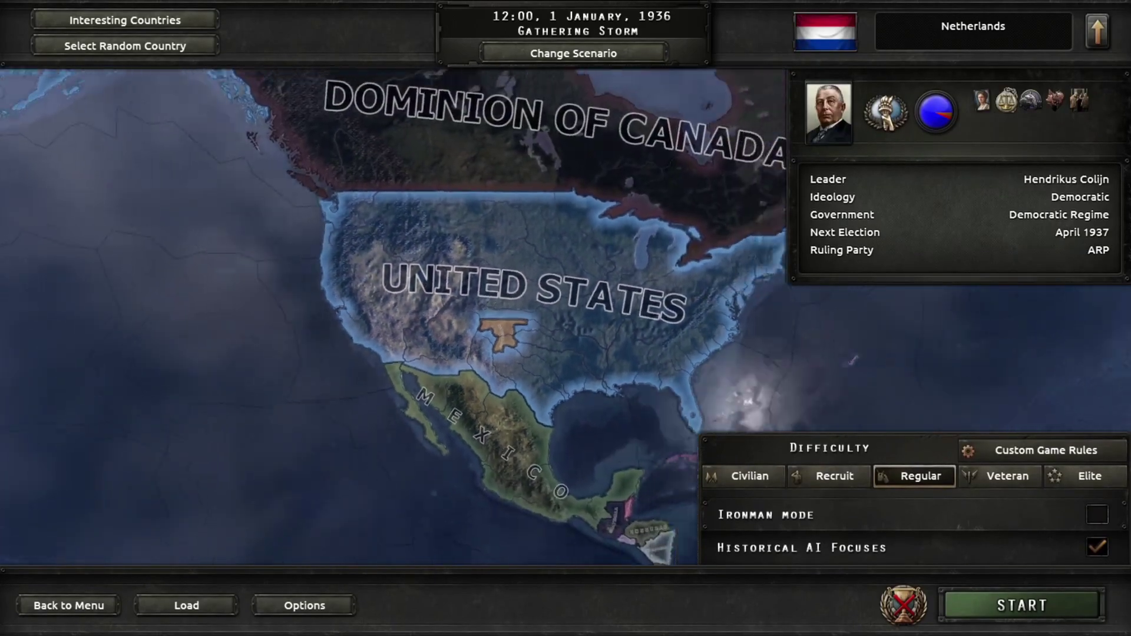
pyautogui.moveTo(942, 330); pyautogui.dragTo(918, 238)
pyautogui.scroll(10, 533, 253)
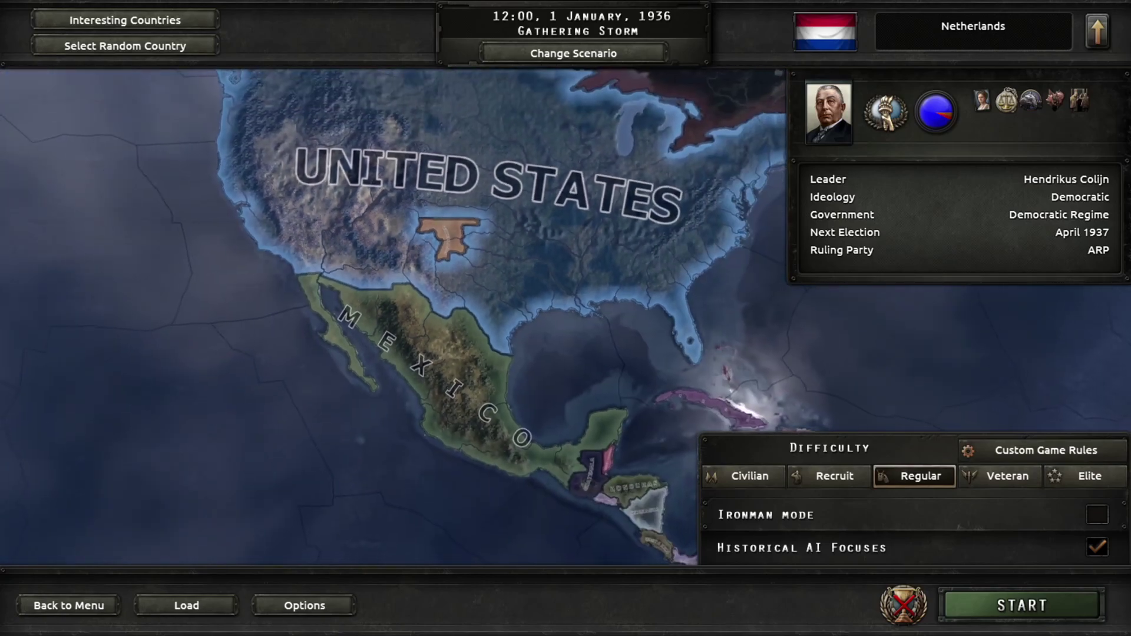
pyautogui.scroll(4, 468, 256)
pyautogui.scroll(-3, 566, 318)
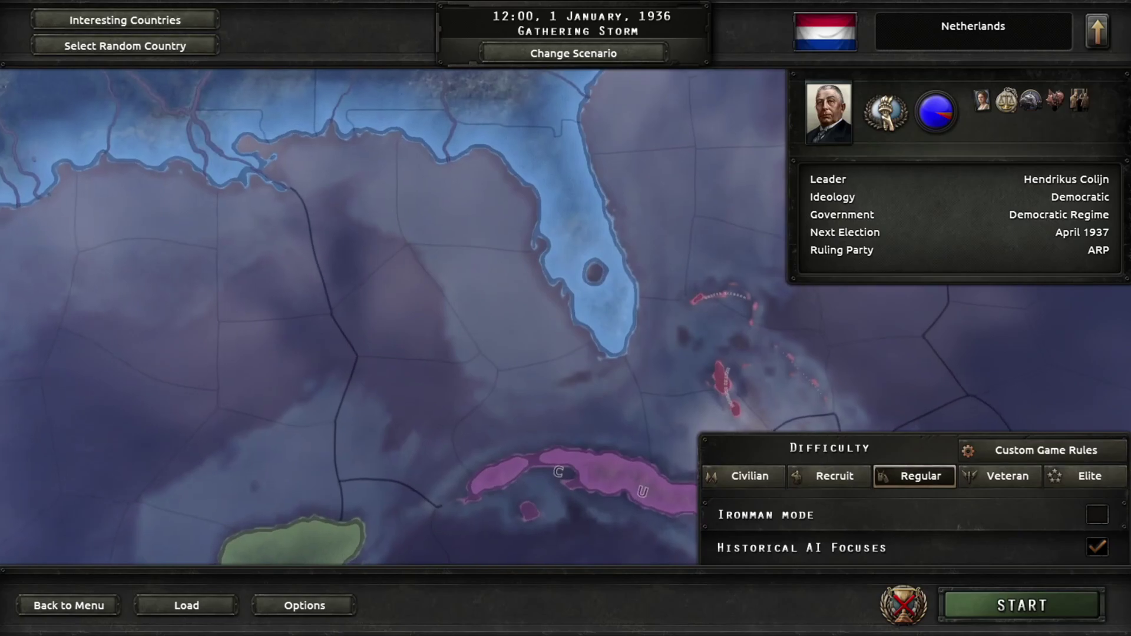
pyautogui.scroll(-8, 566, 318)
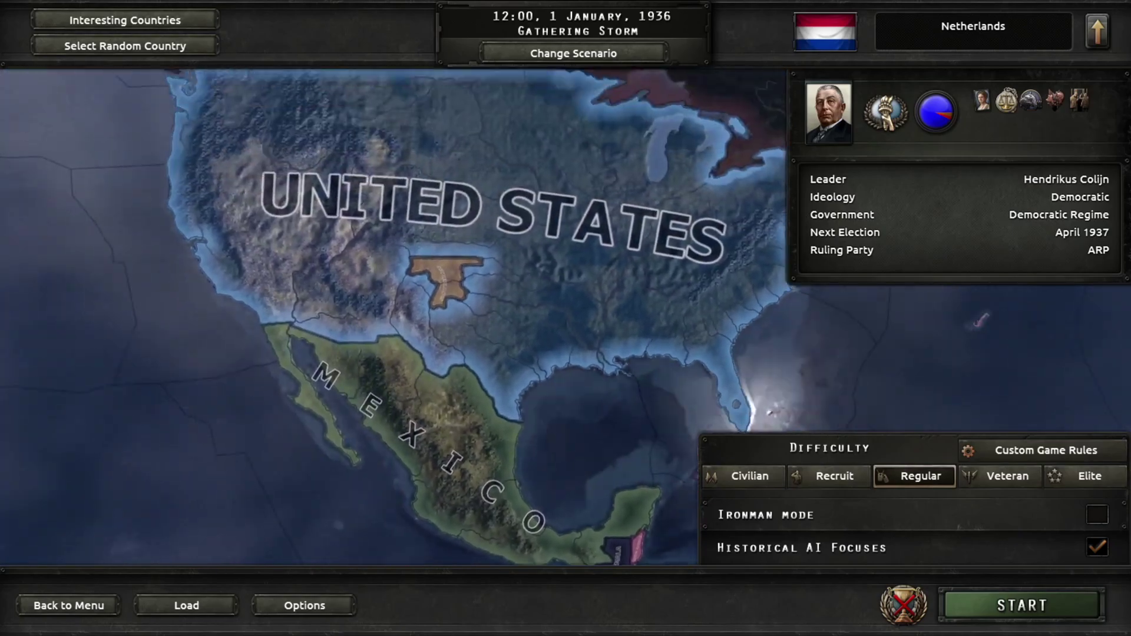
pyautogui.click(997, 606)
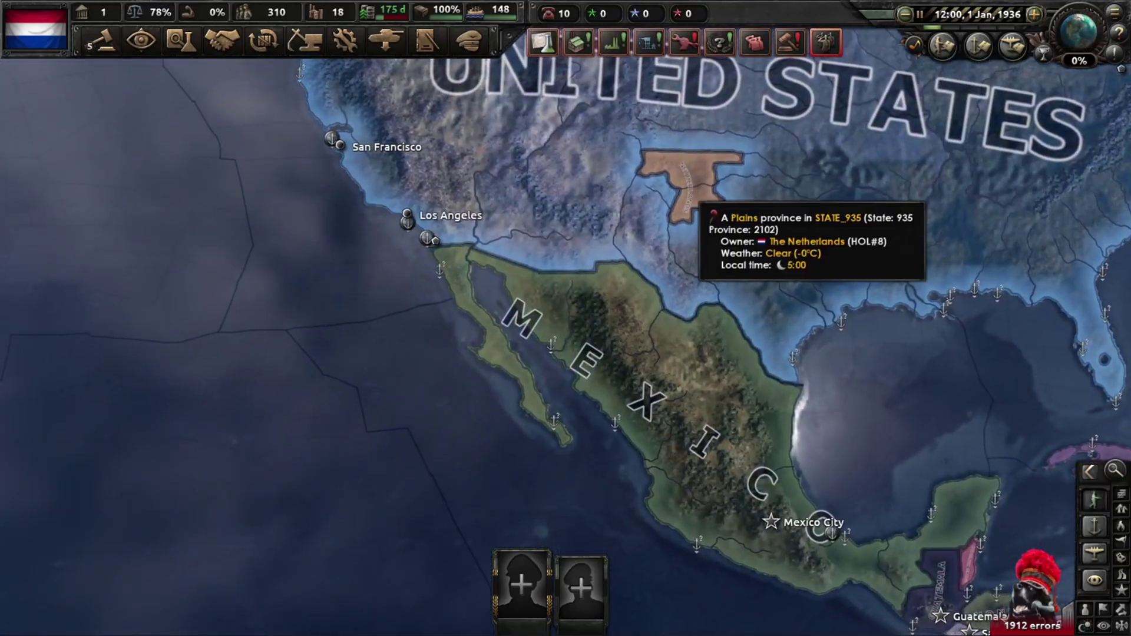
# Examine the owner, borders and provinces of STATE_935 on the campaign map, and close the Netherlands diplomacy view.
pyautogui.rightClick(694, 195)
pyautogui.scroll(10, 693, 195)
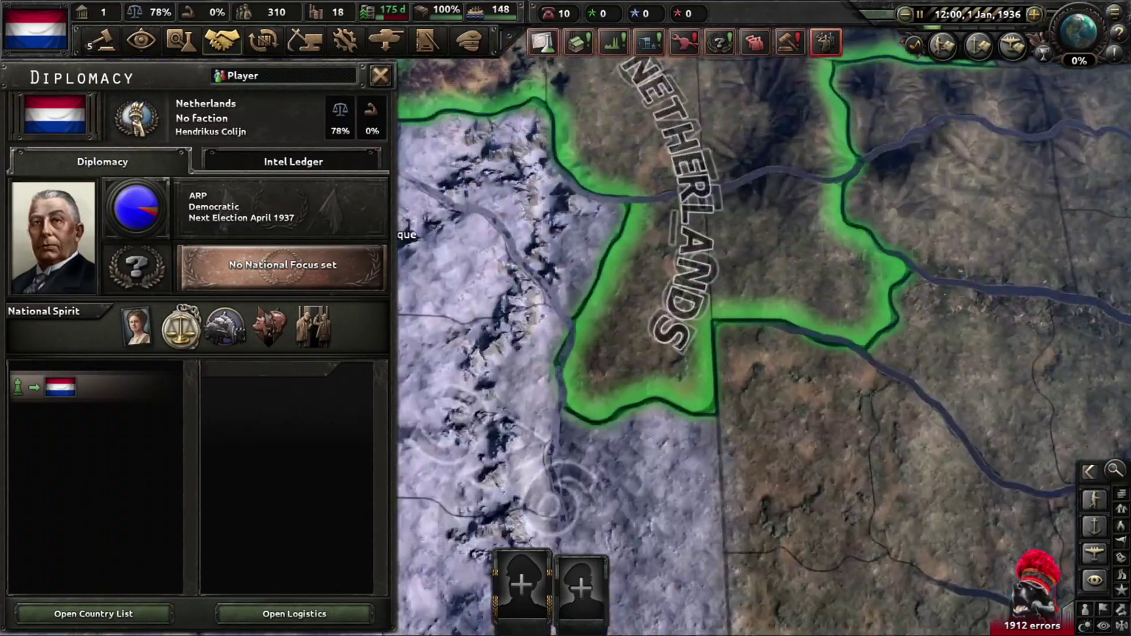
pyautogui.scroll(-5, 716, 295)
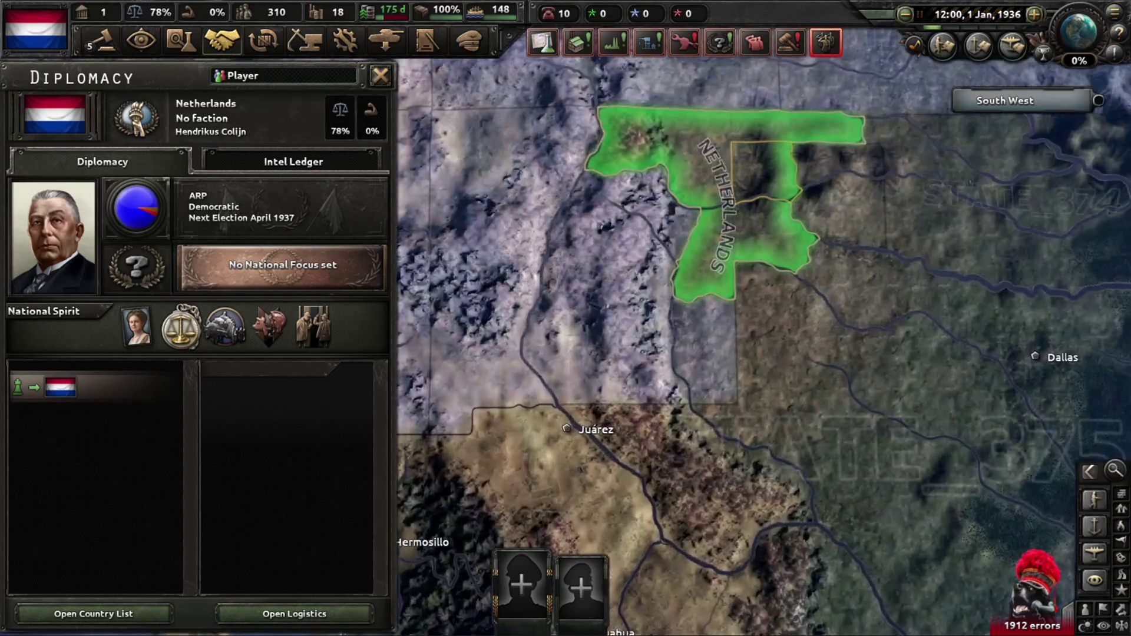
pyautogui.scroll(4, 730, 277)
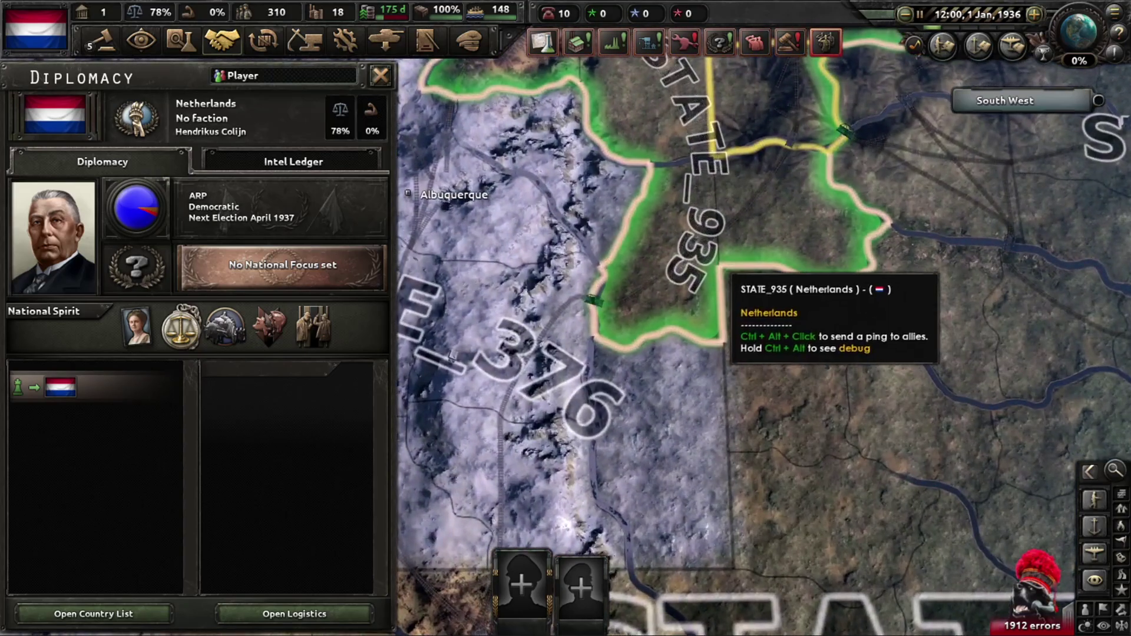
pyautogui.scroll(-5, 716, 294)
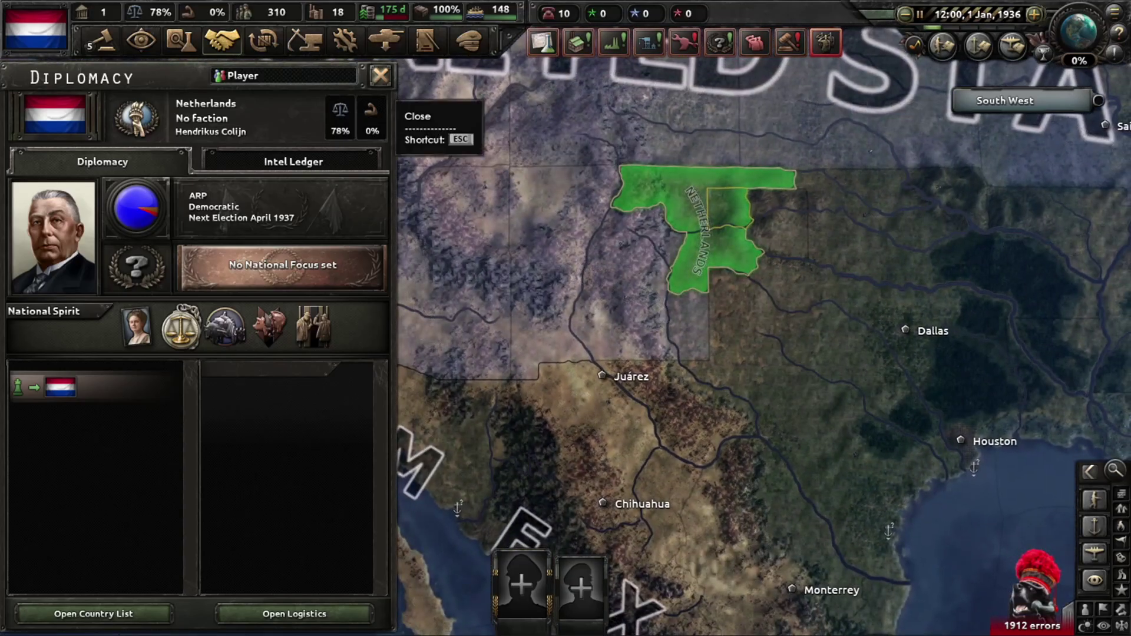
pyautogui.click(380, 75)
pyautogui.scroll(4, 677, 203)
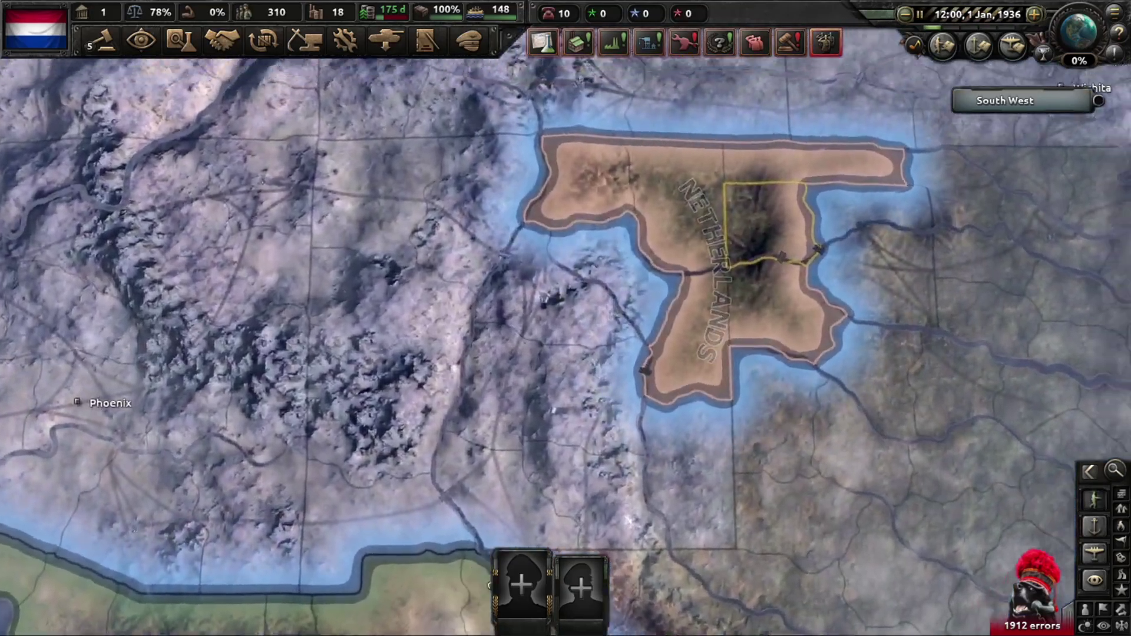
pyautogui.moveTo(765, 226); pyautogui.dragTo(731, 258)
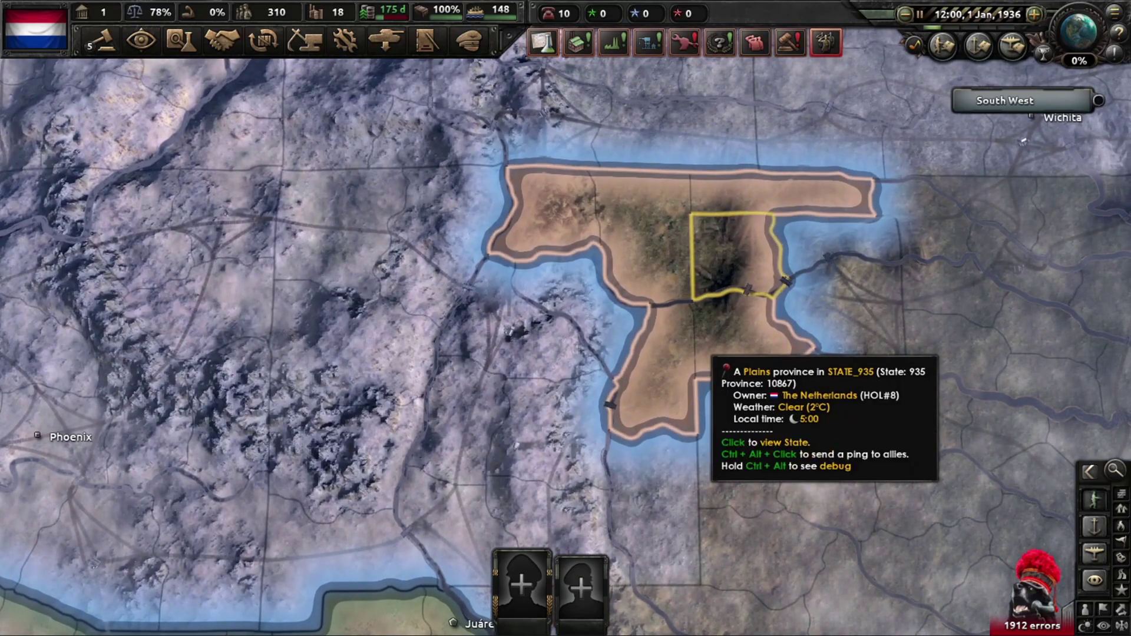
pyautogui.press('super')
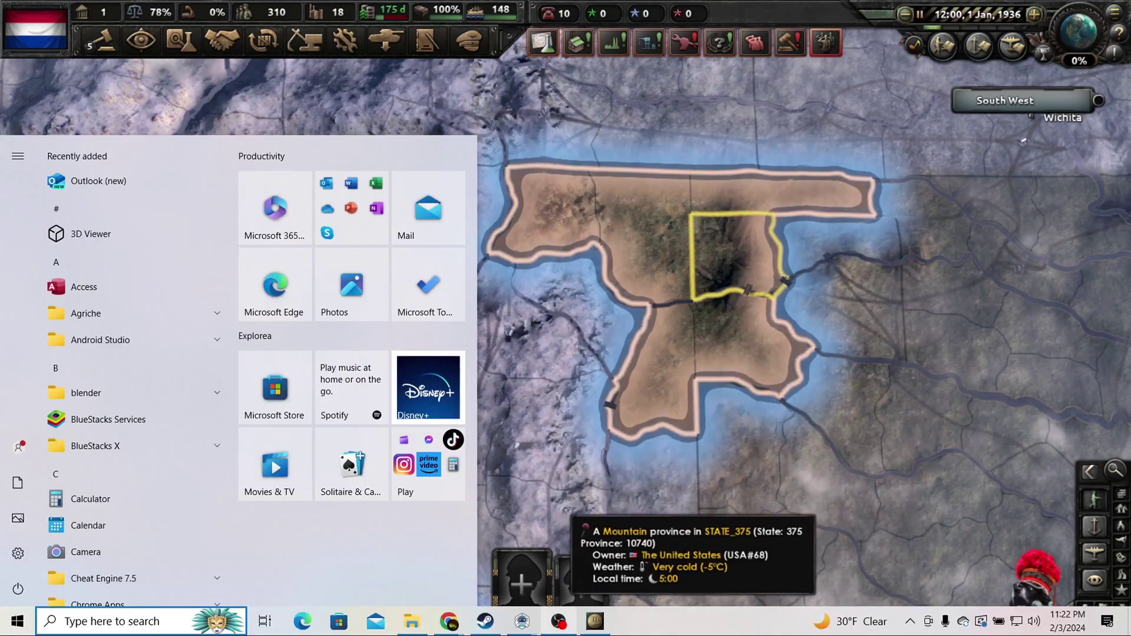
pyautogui.click(559, 622)
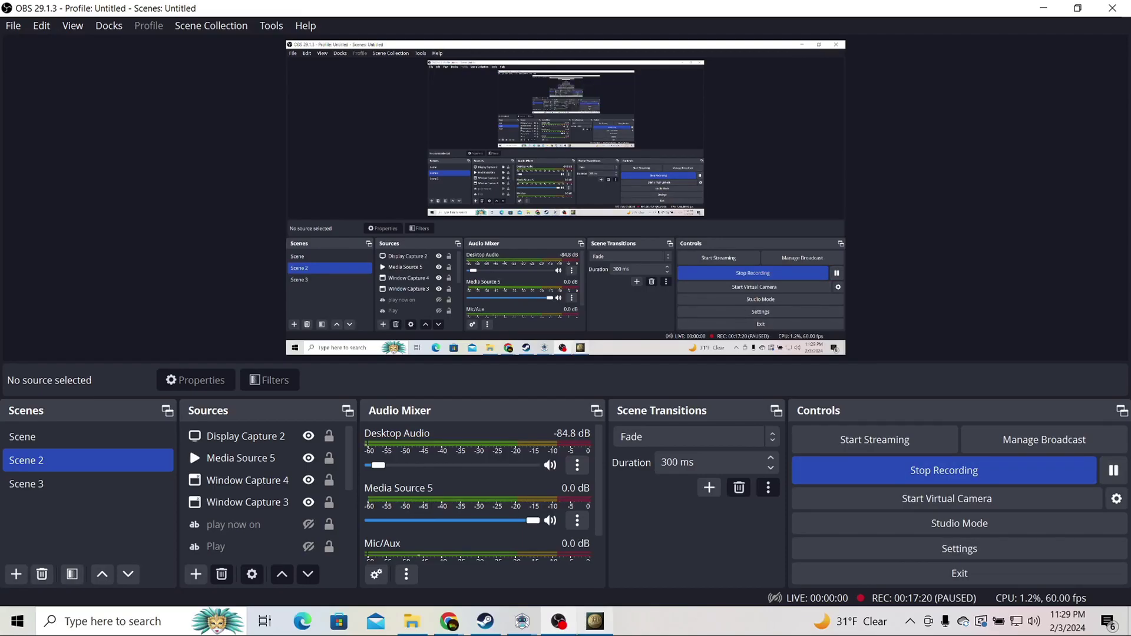
pyautogui.hotkey('alt', 'Tab')
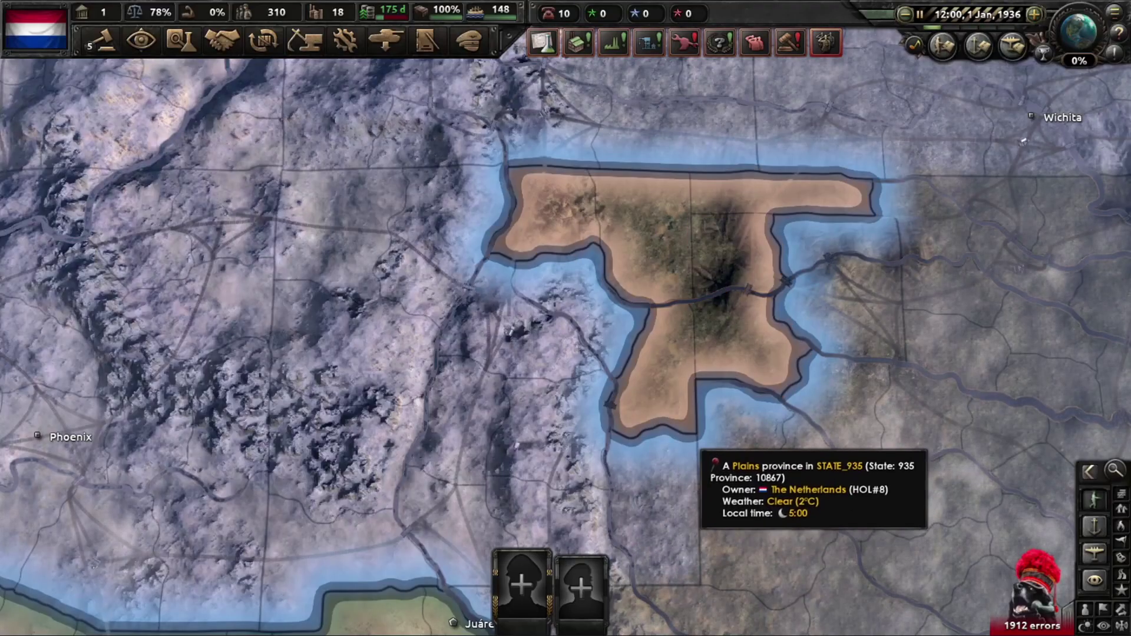
# Exit Hearts of Iron IV to the desktop and confirm leaving without saving.
pyautogui.press('Escape')
pyautogui.click(565, 355)
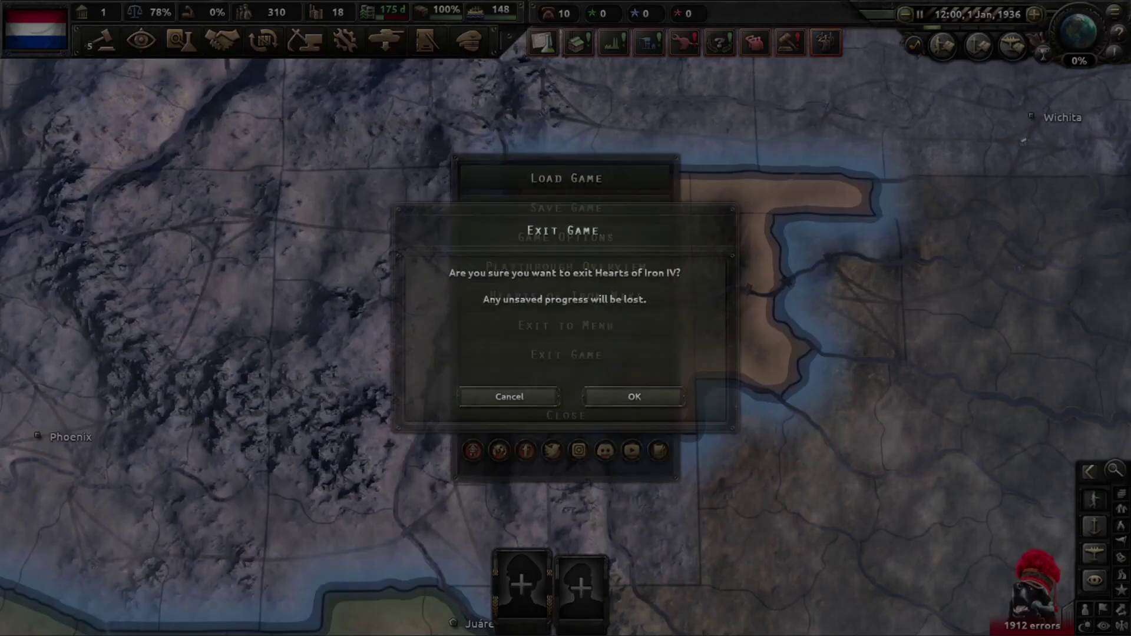
pyautogui.click(635, 396)
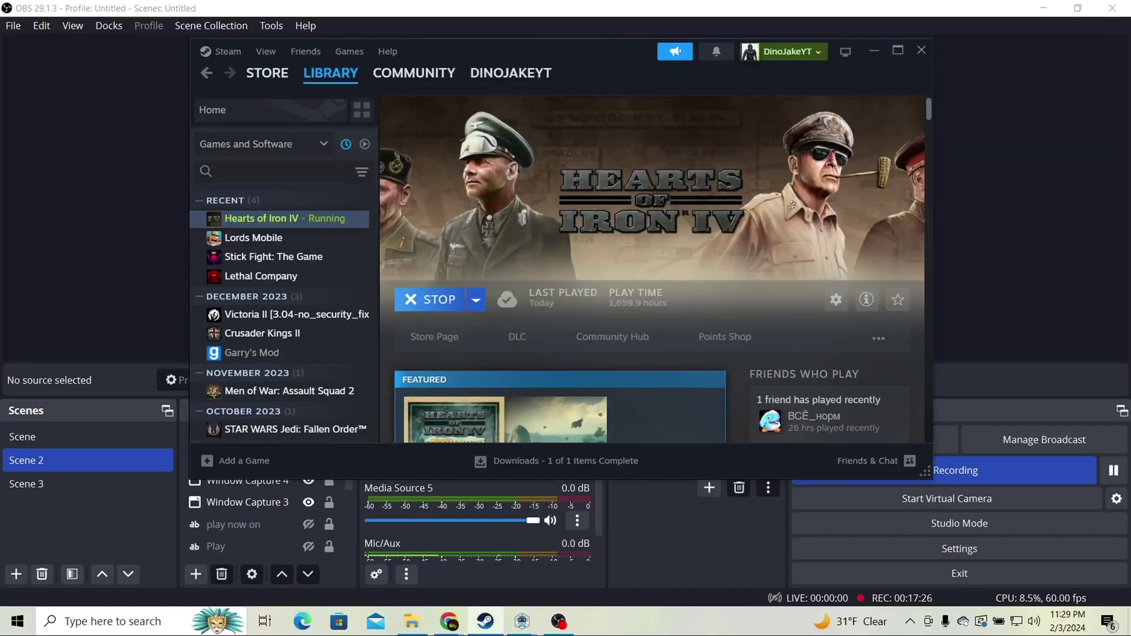
# Delete the _backup_2023-12-02_02-32-09 folder from the Hearts of Iron IV folder in File Explorer.
pyautogui.click(412, 621)
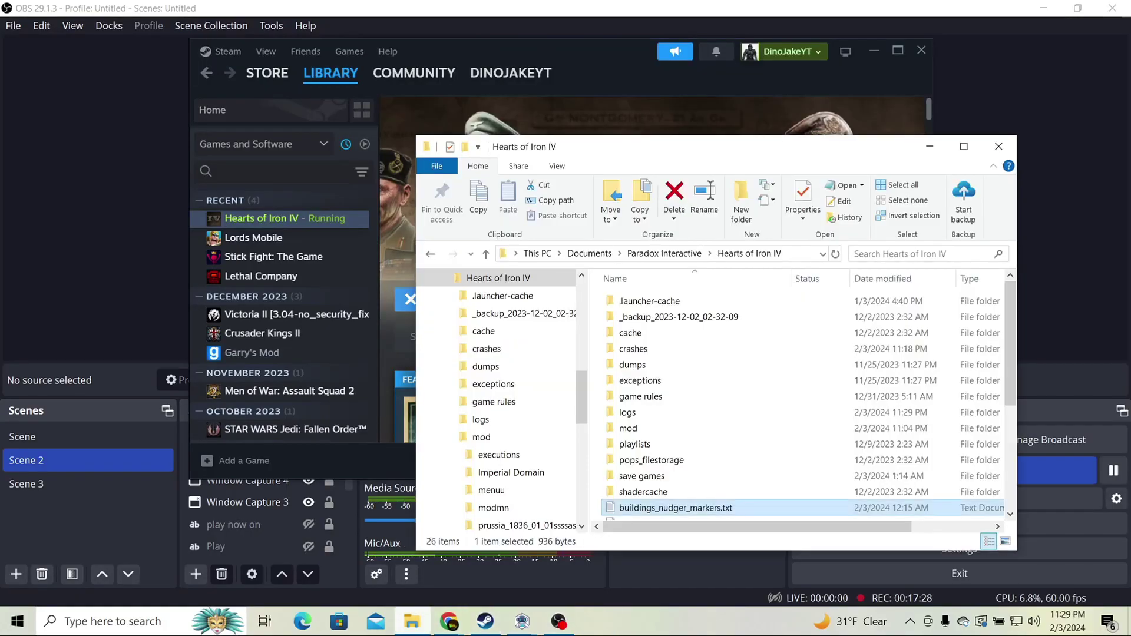
pyautogui.scroll(-1, 693, 471)
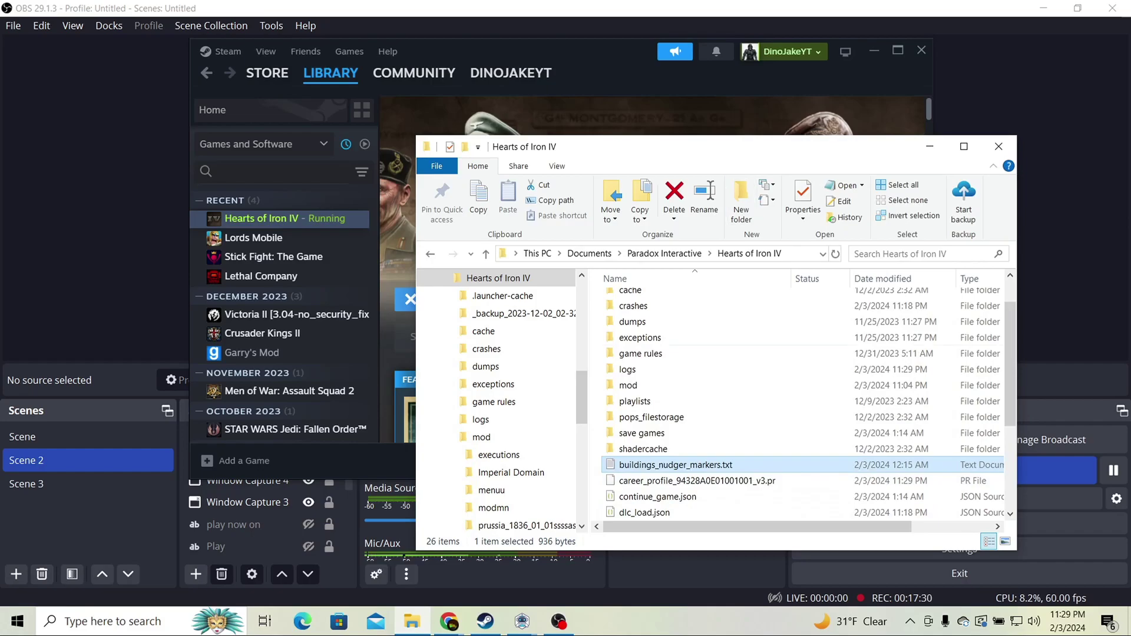
pyautogui.scroll(1, 701, 415)
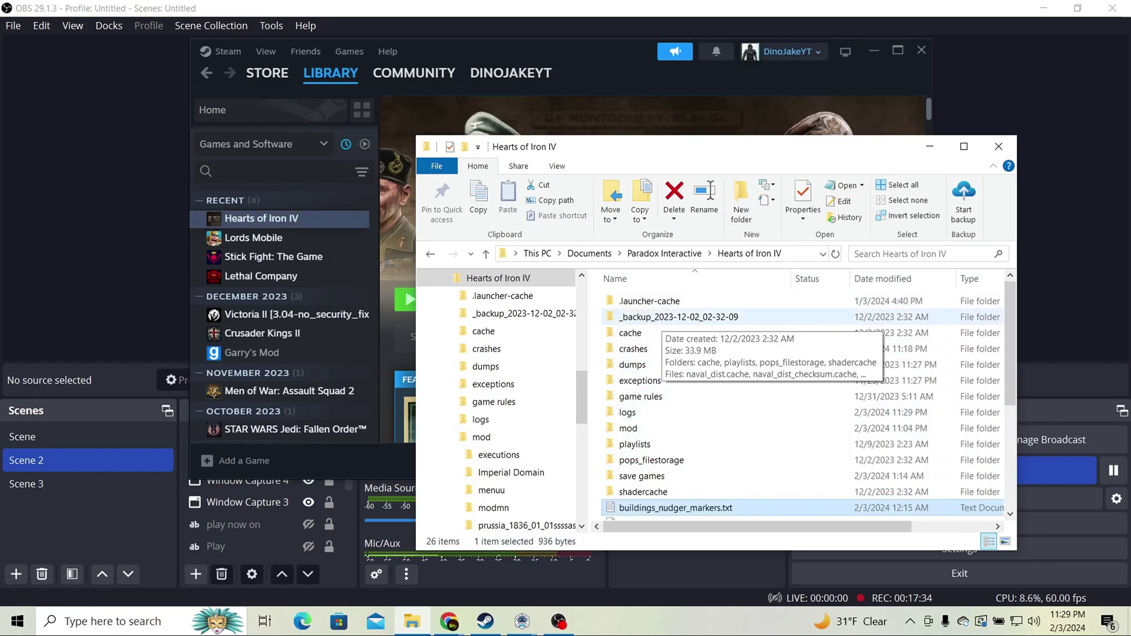
pyautogui.click(662, 318)
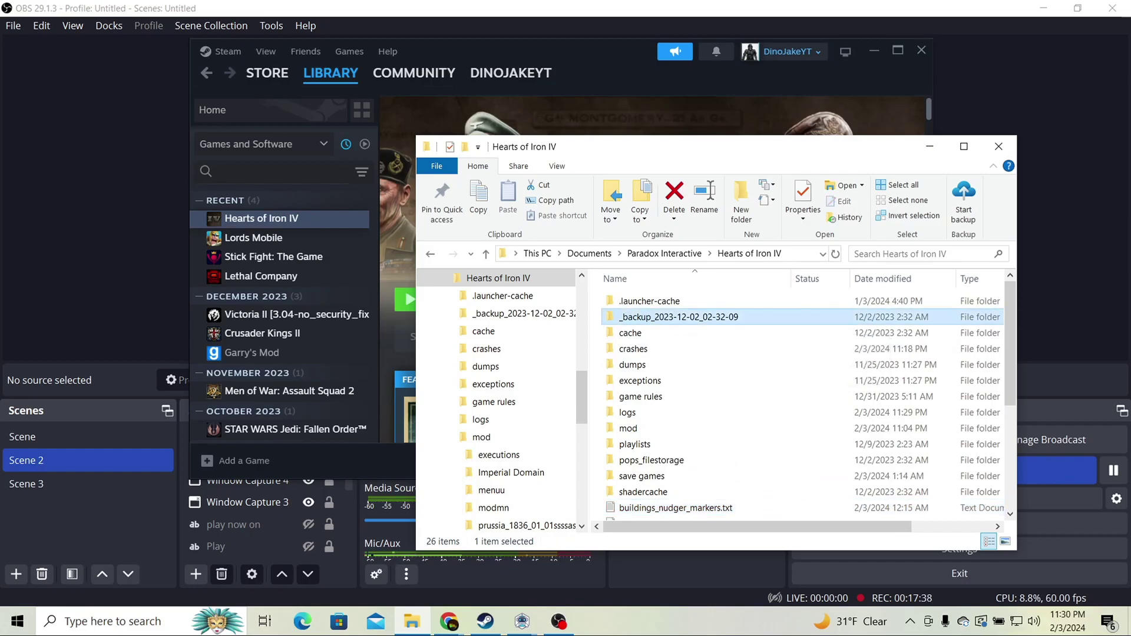
pyautogui.press('Delete')
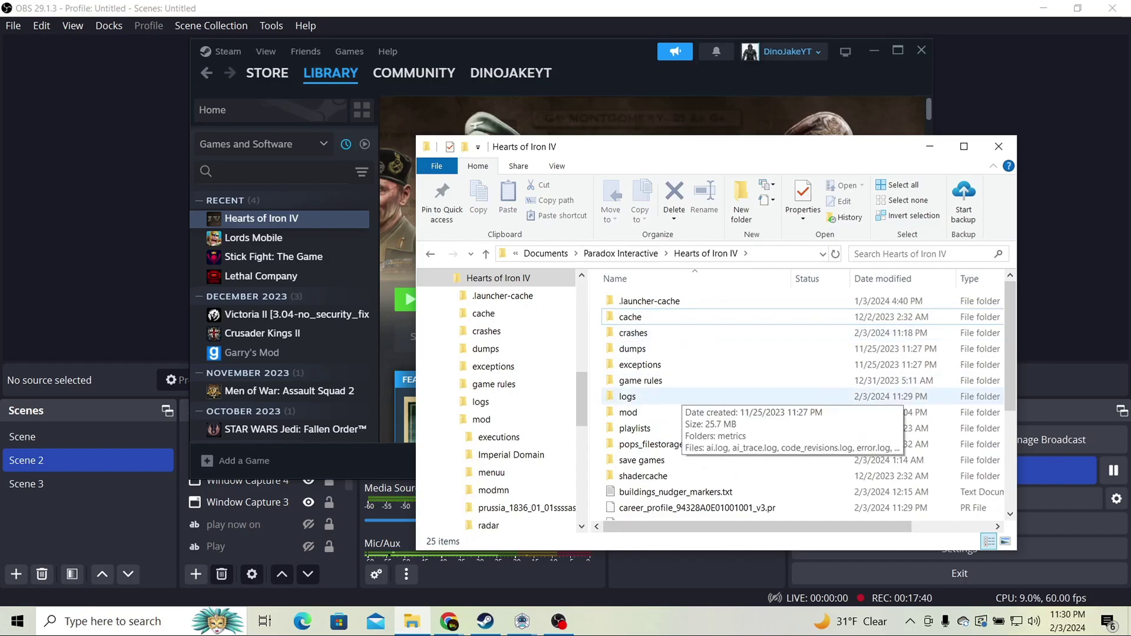